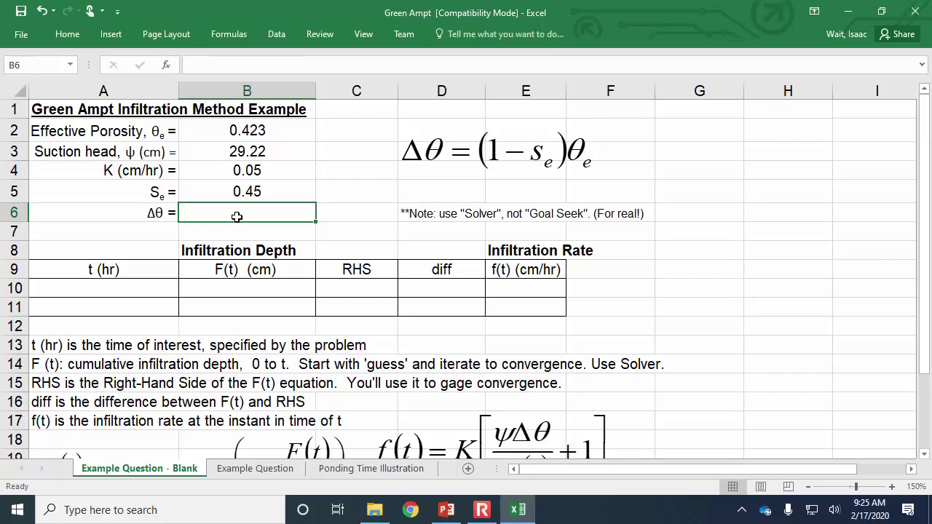
Step: Calculate Δθ in cell B6 with the formula =(1-B5)*B2
text((1)
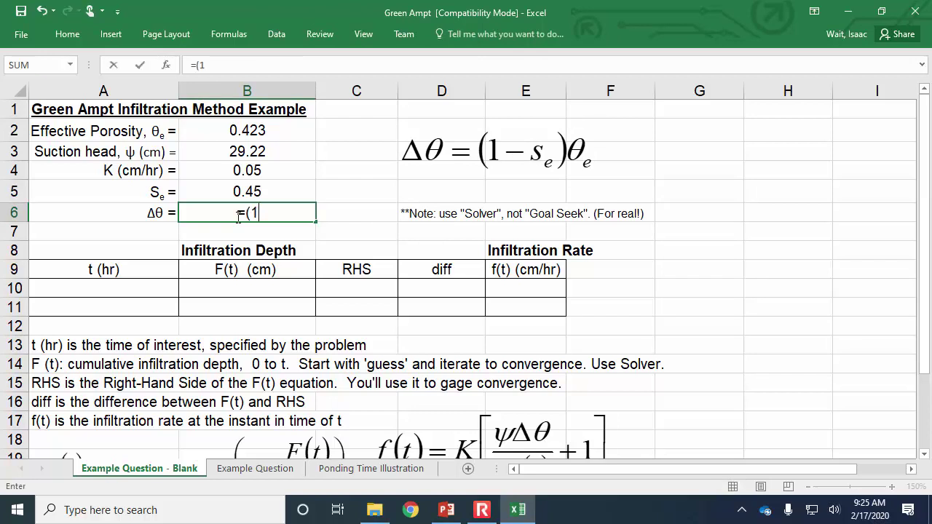
text(-)
click(250, 191)
text())
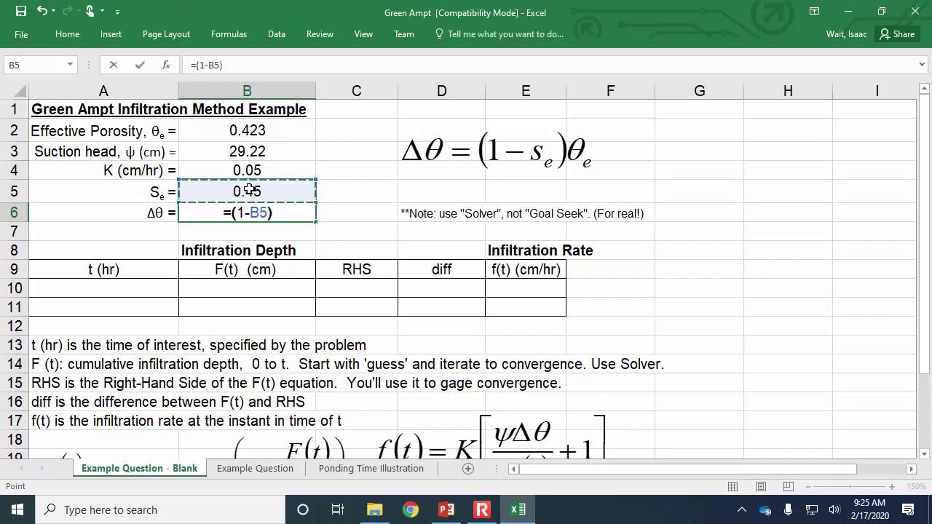
text(*)
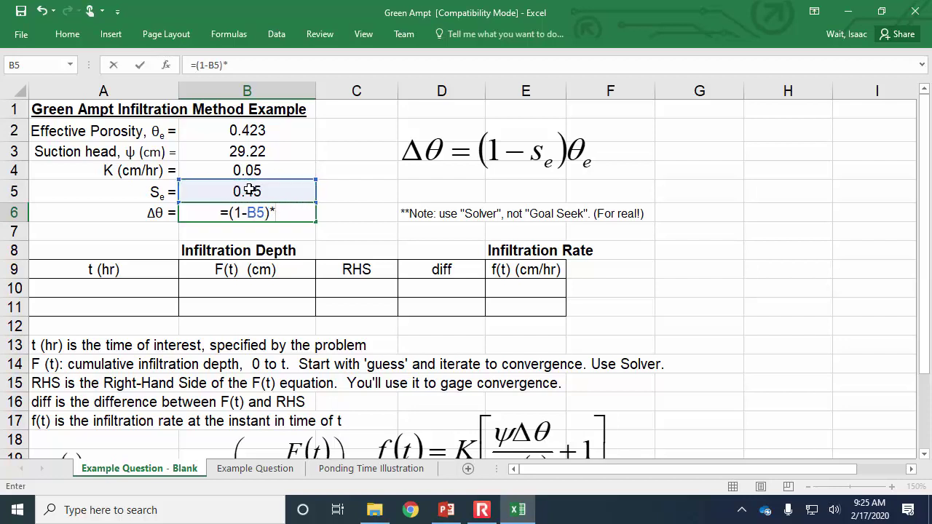
click(265, 131)
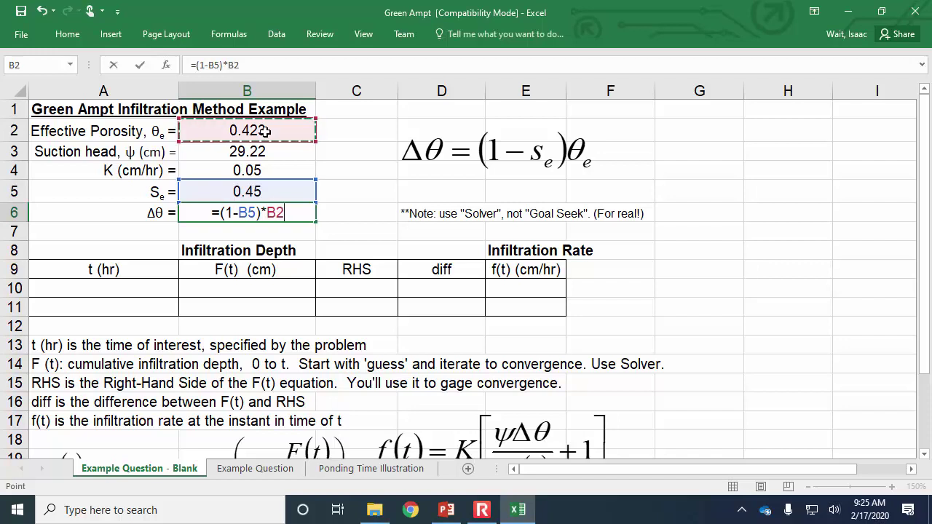
key(Return)
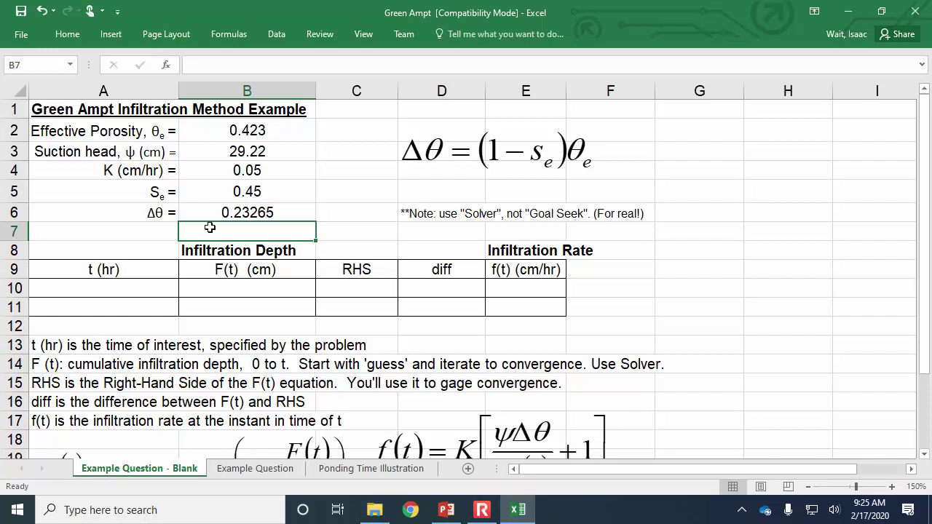
Step: Enter the times 0.1 and 0.2 hr in cells A10 and A11 of the infiltration table
click(55, 366)
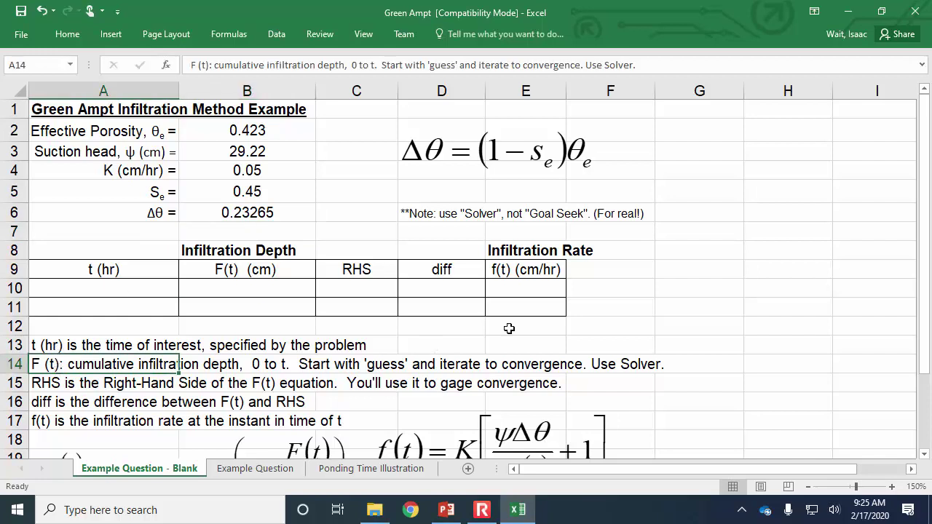
scroll(302, 345, down, 1)
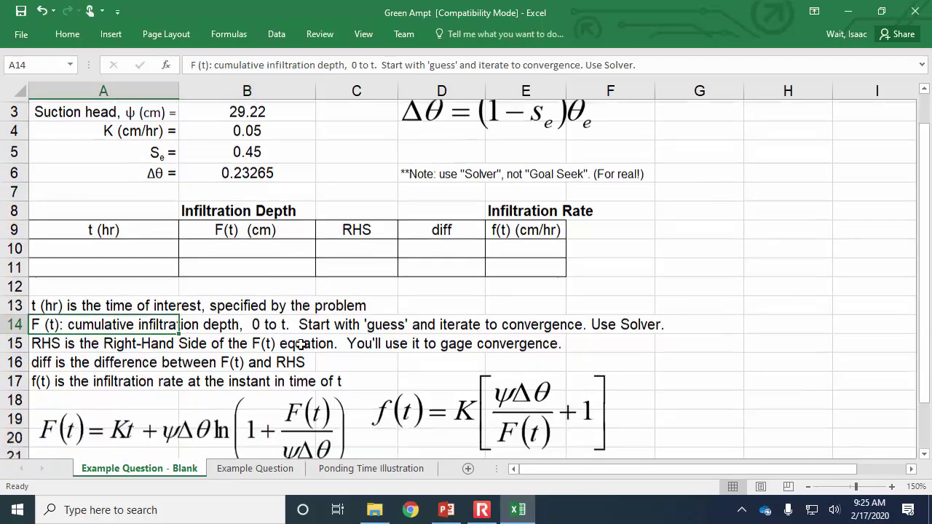
scroll(304, 348, up, 1)
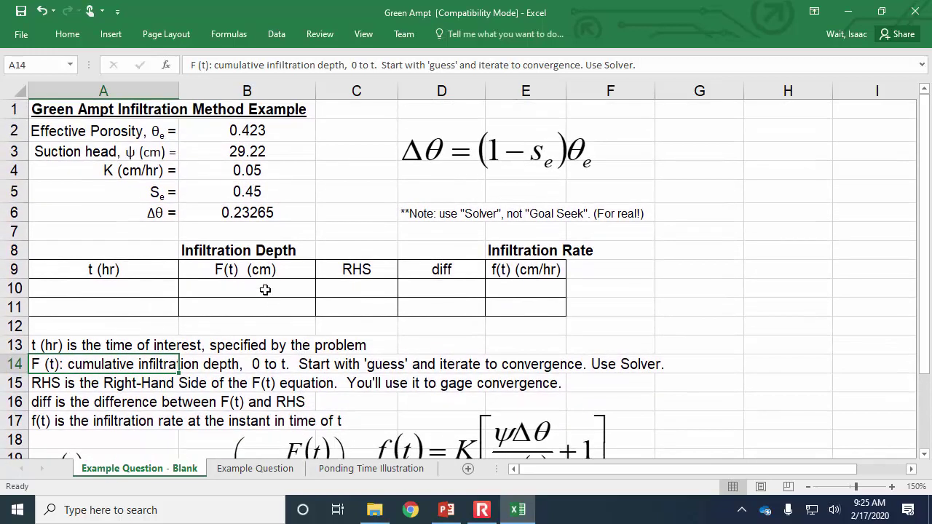
click(810, 487)
click(809, 487)
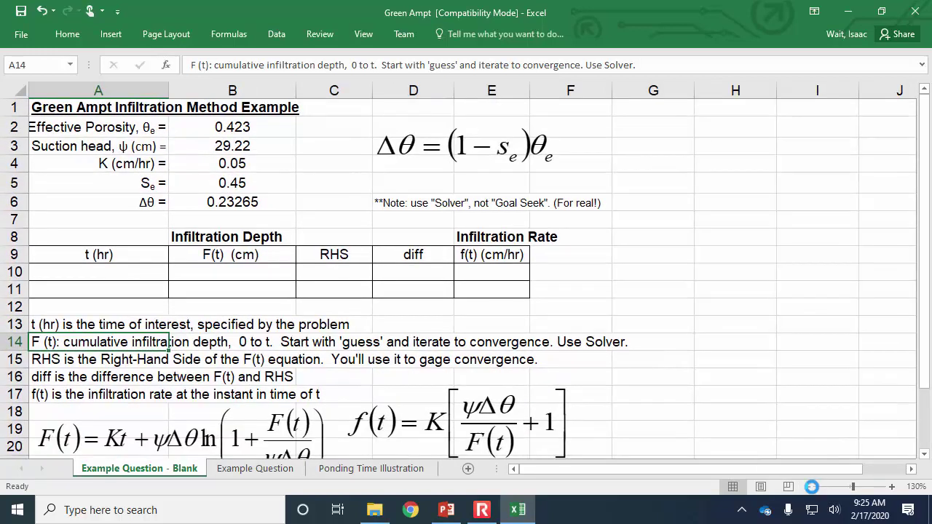
click(590, 388)
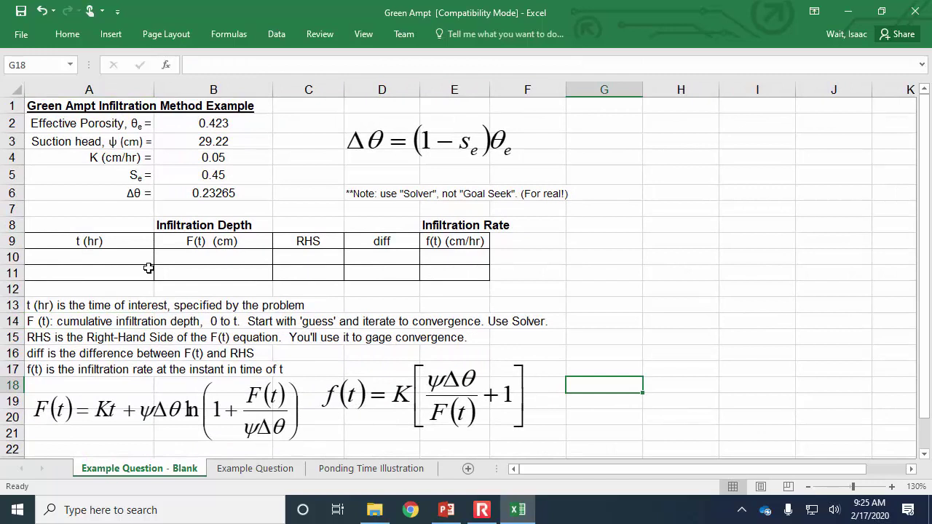
click(192, 254)
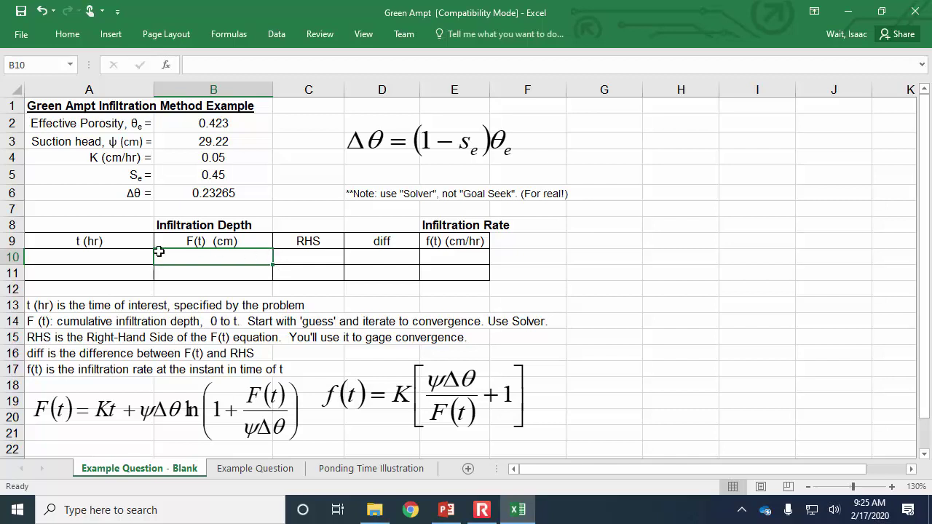
click(97, 255)
click(191, 254)
click(116, 251)
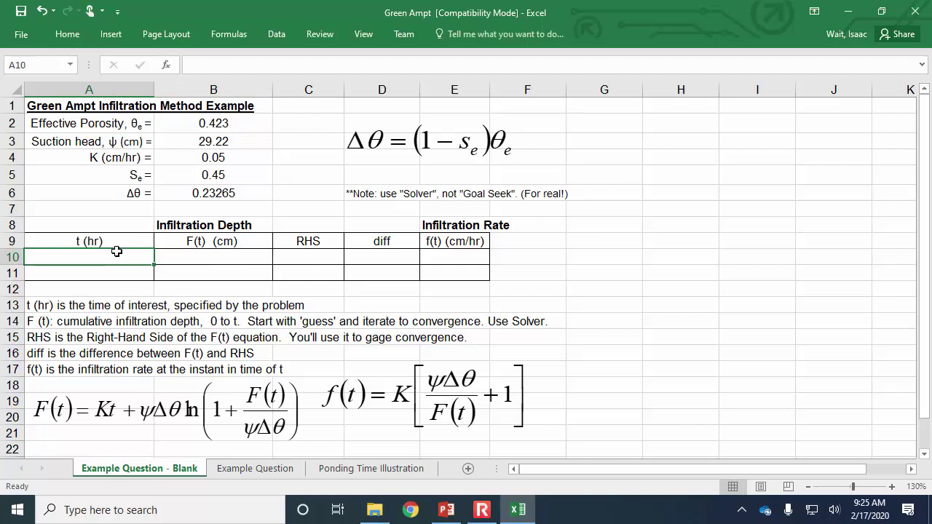
text(0.1)
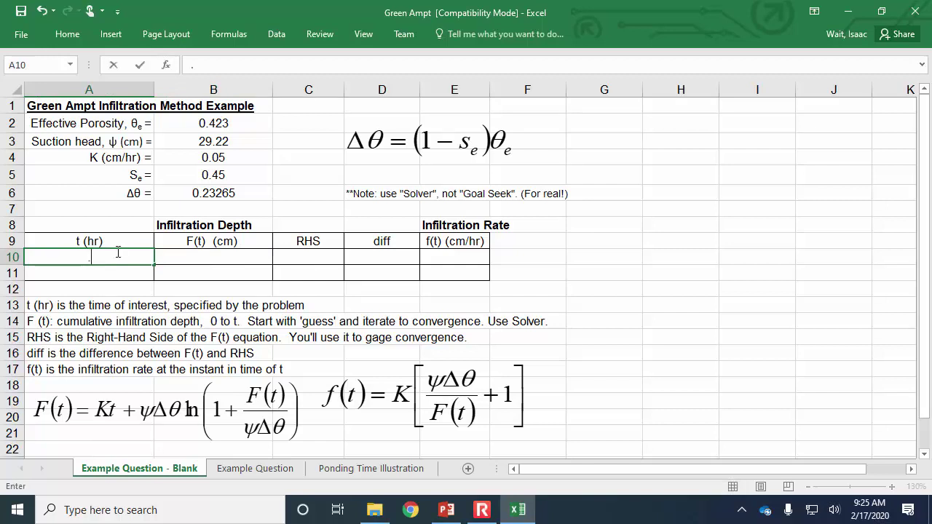
key(Return)
text(0.2)
key(Return)
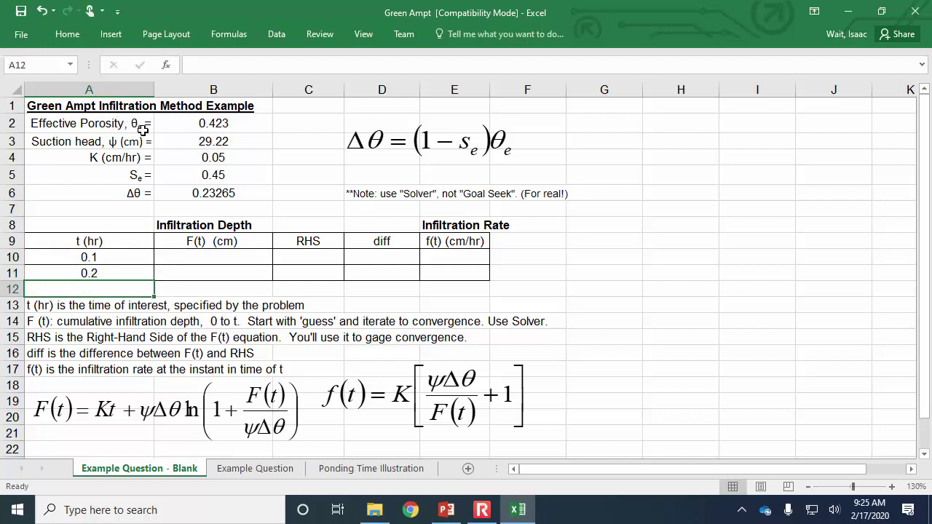
click(239, 256)
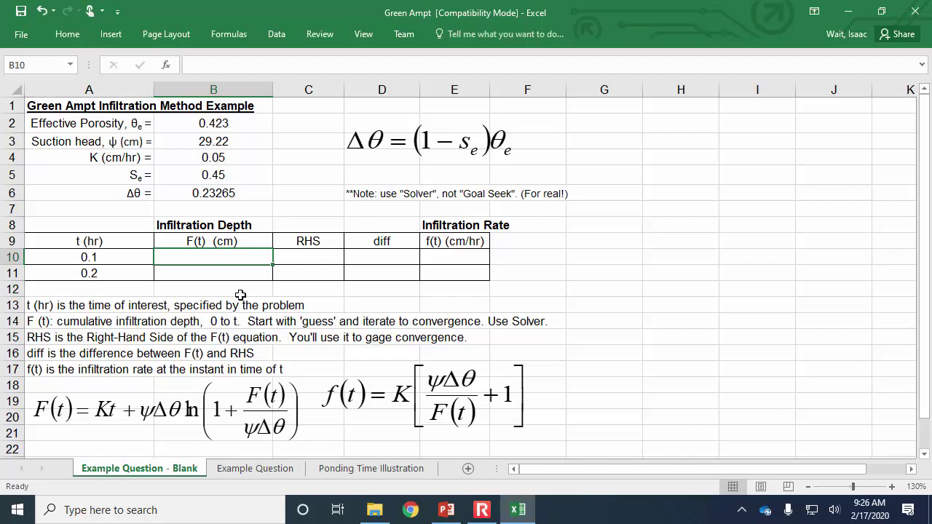
text(=)
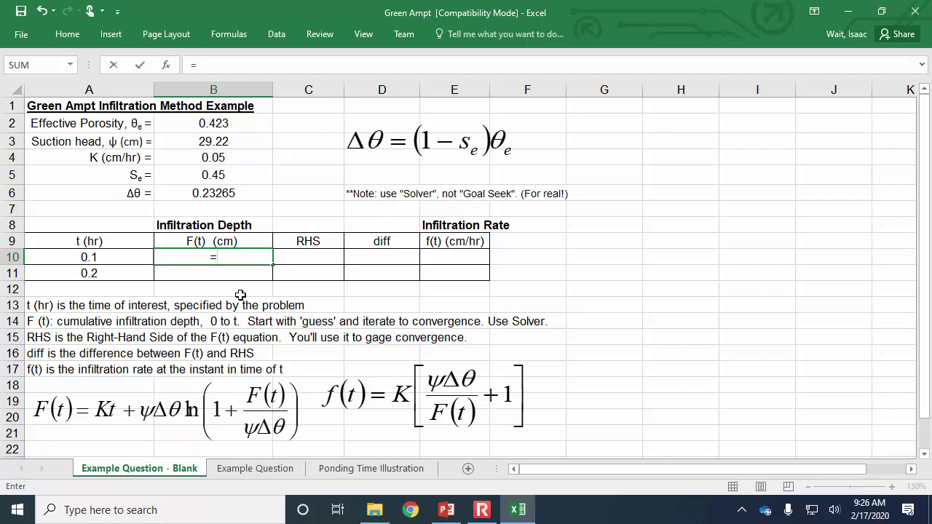
key(Escape)
Step: Enter the formula =$B$4*A10 in RHS cell C10, keeping the reference to K absolute
key(Right)
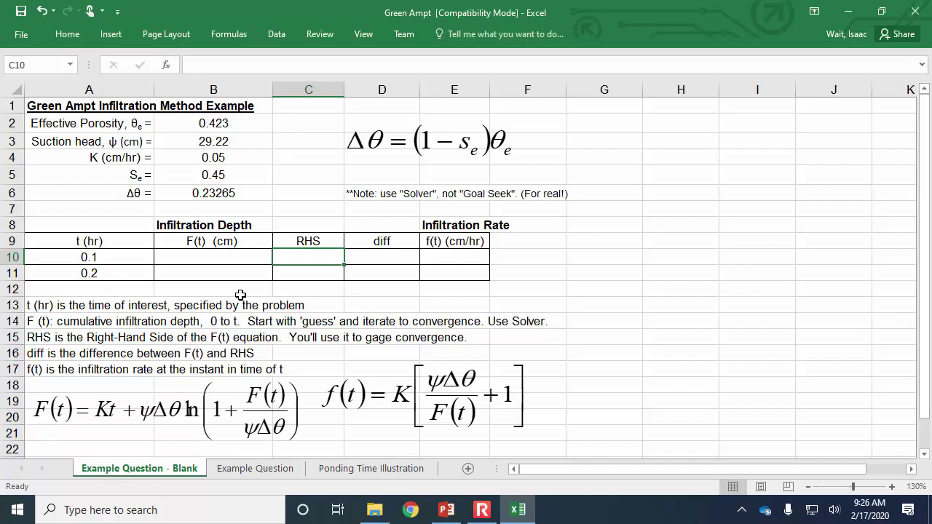
text(=)
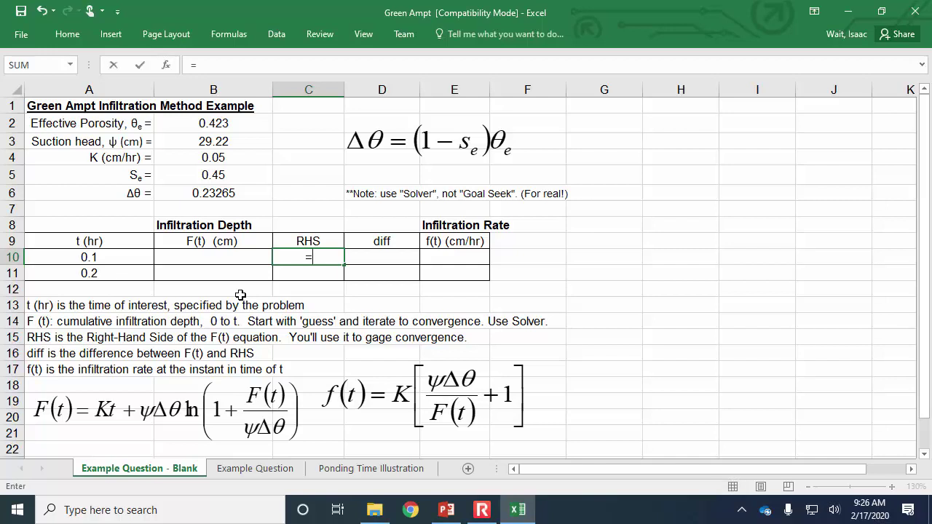
click(205, 156)
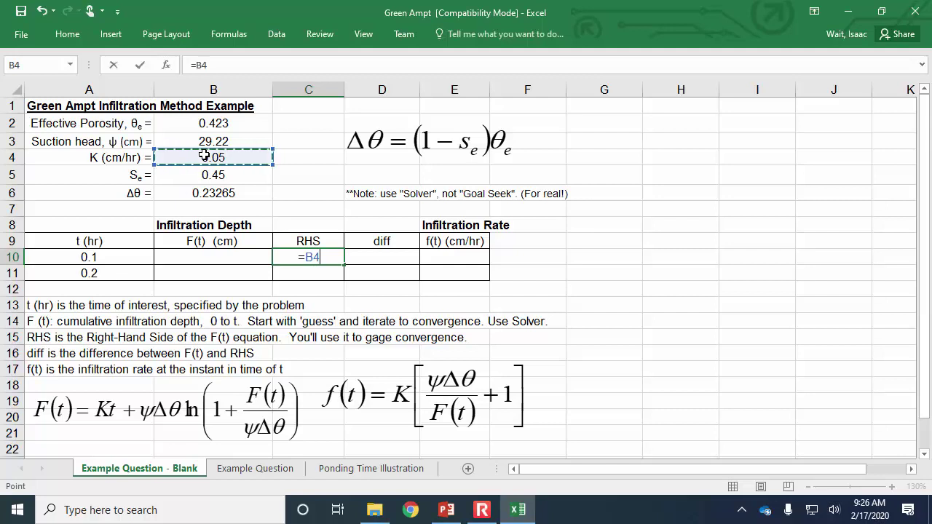
key(F4)
text(*)
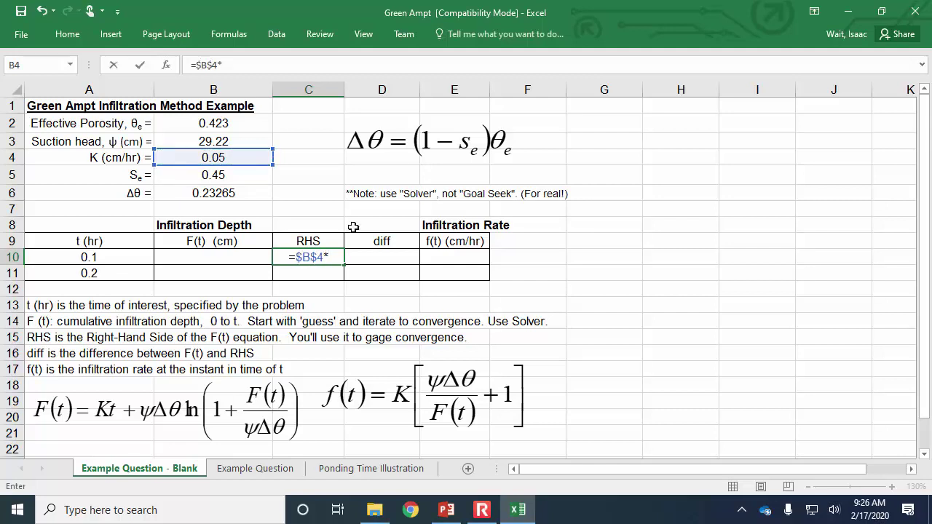
click(113, 258)
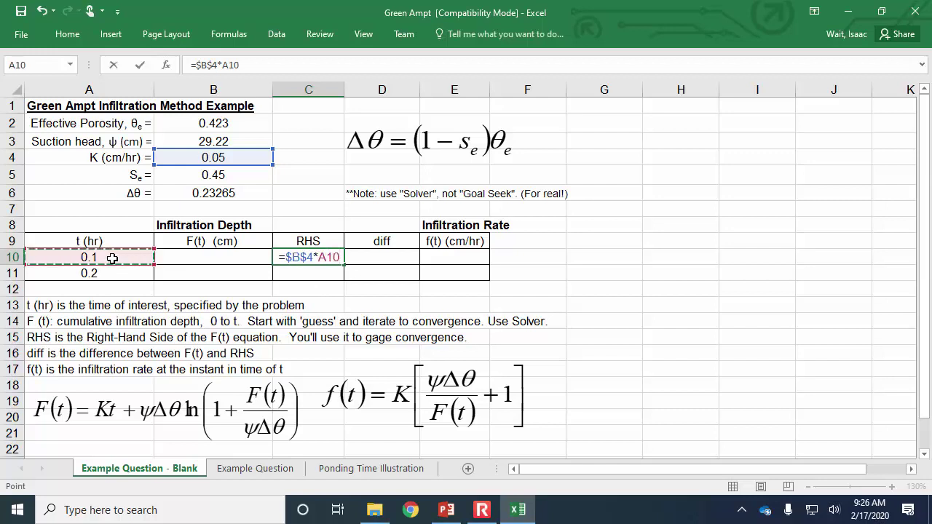
key(Return)
Step: Enter the infiltration depth formula =B4*A10+B3*B6*LN(1+C10/B3*B6) in cell B10 for the 0.1 hr row
key(Left)
key(Up)
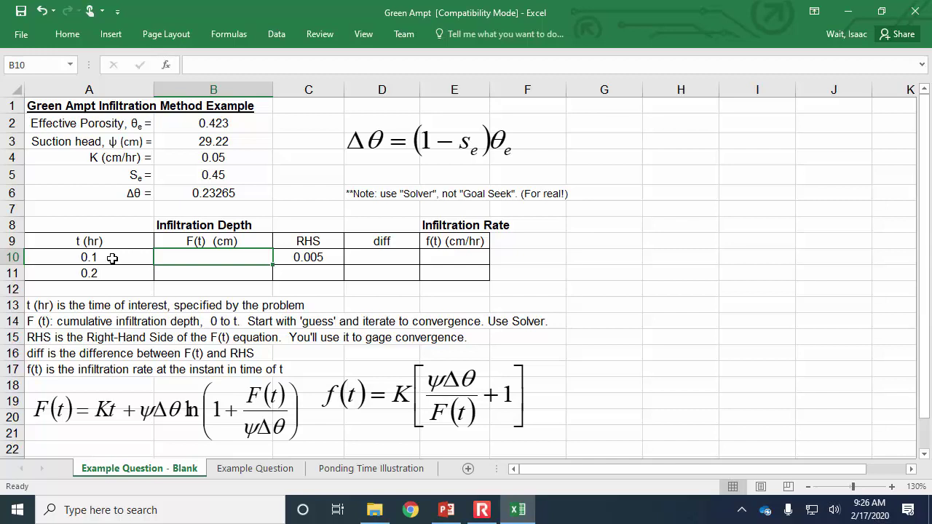
text(=)
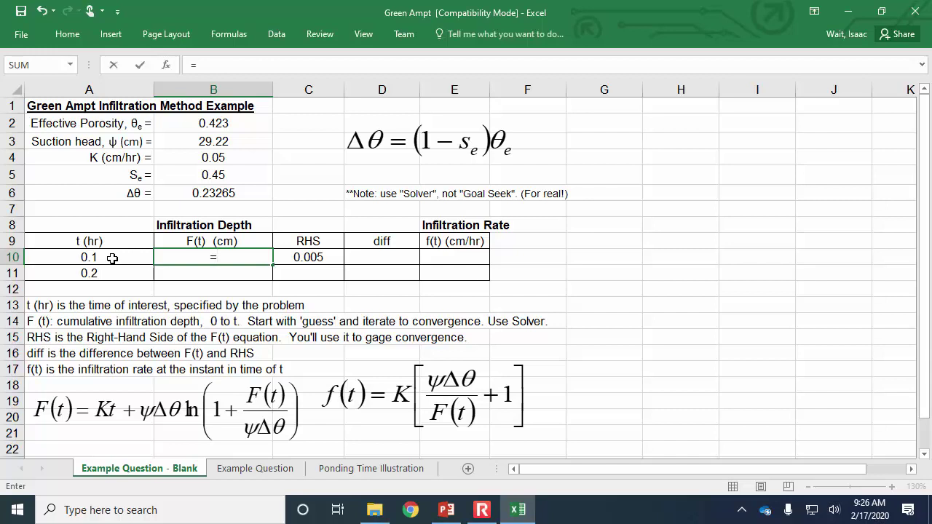
click(235, 156)
text(*)
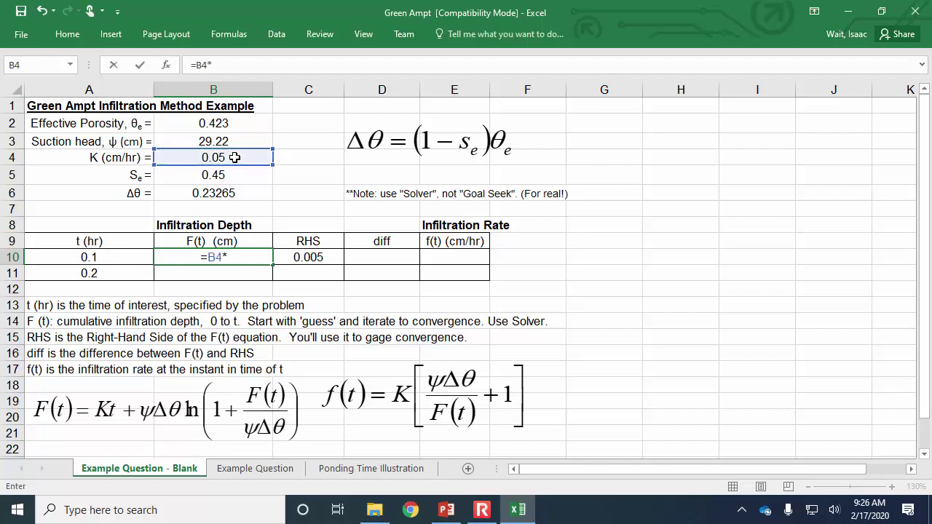
click(119, 258)
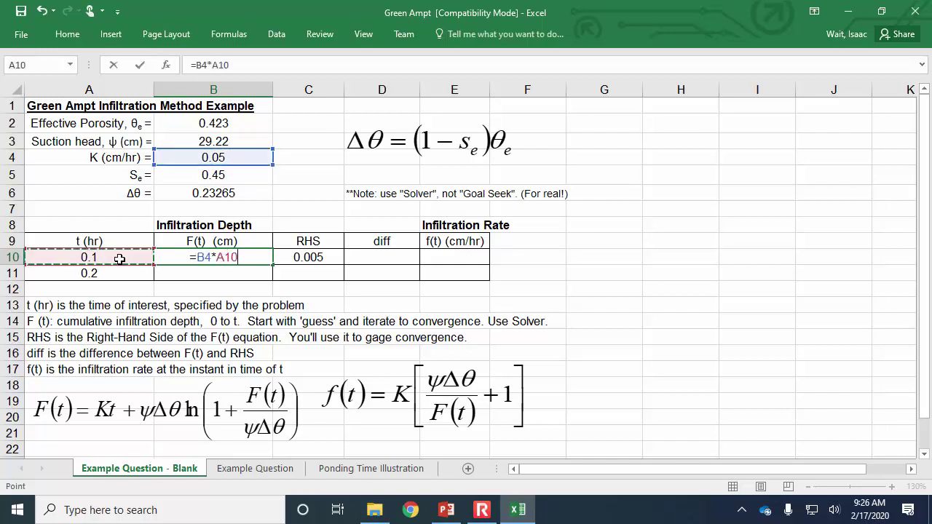
text(+)
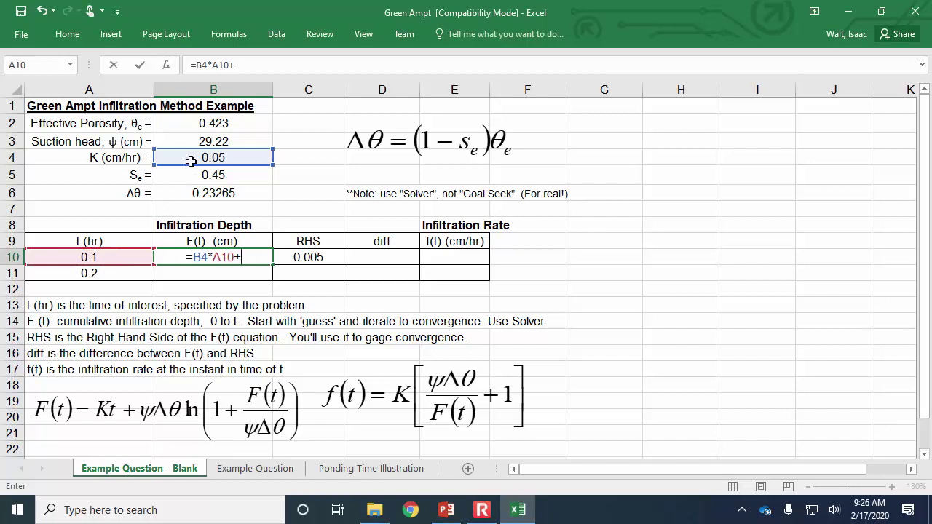
click(206, 141)
text(*)
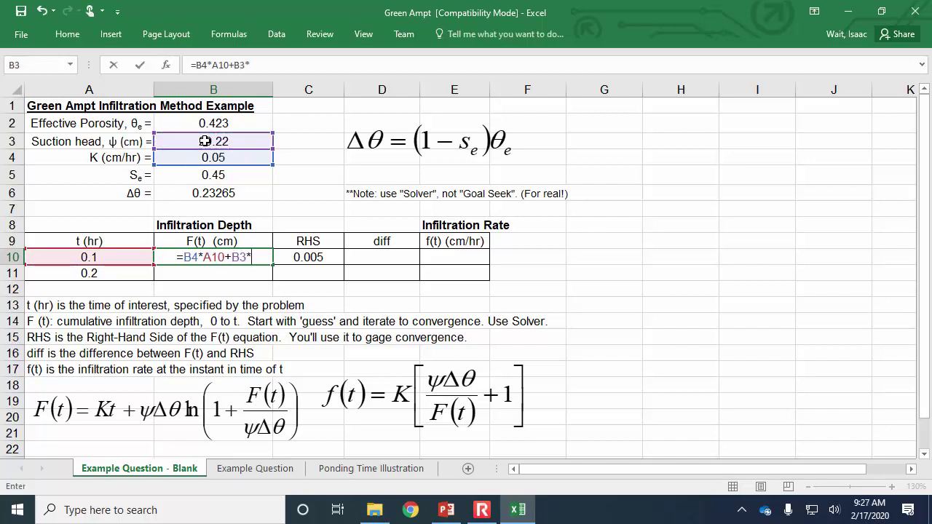
click(202, 195)
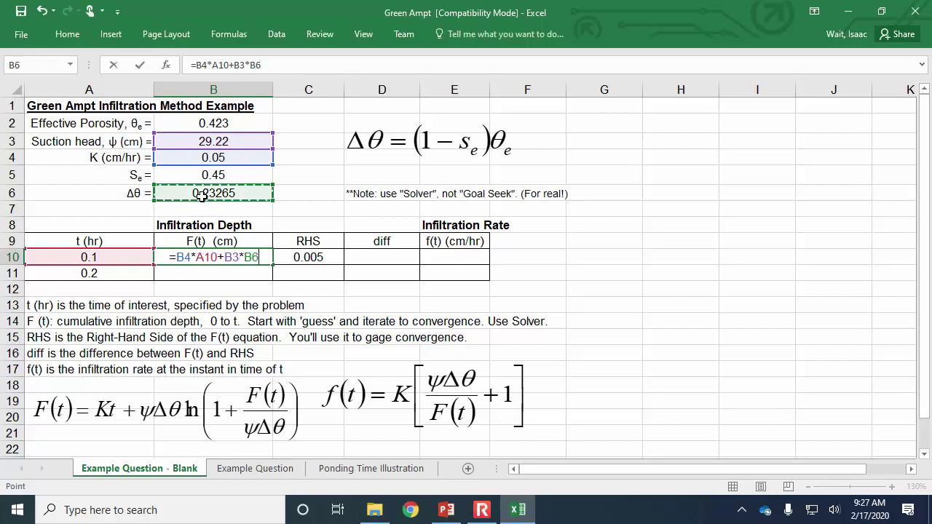
text(*)
text(l)
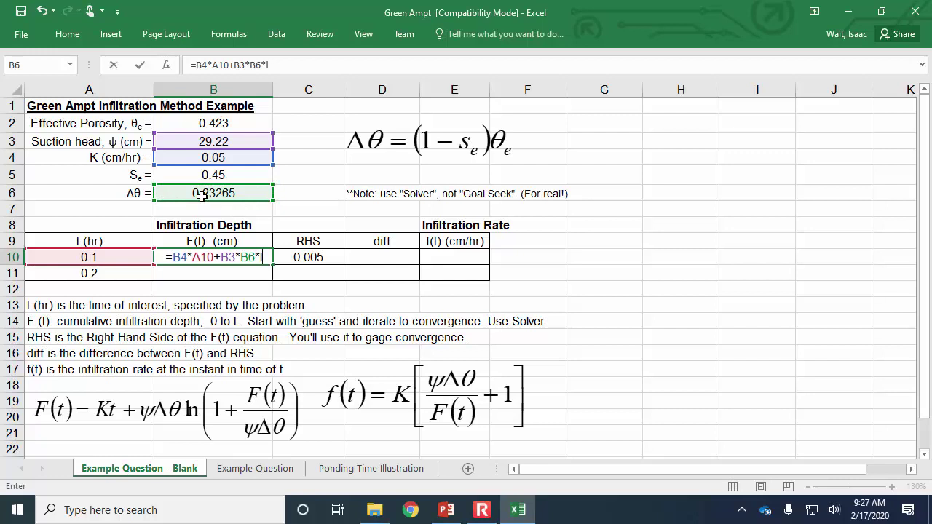
text(n(1+)
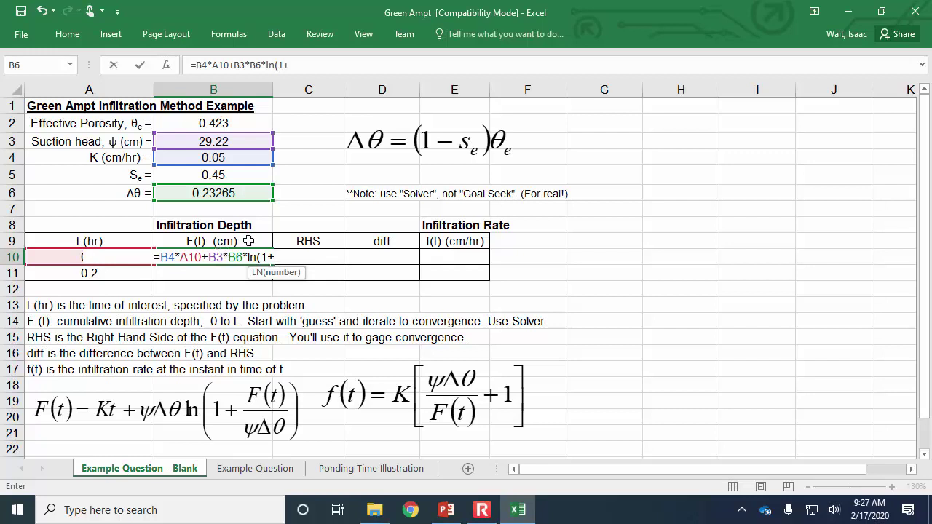
text(c10)
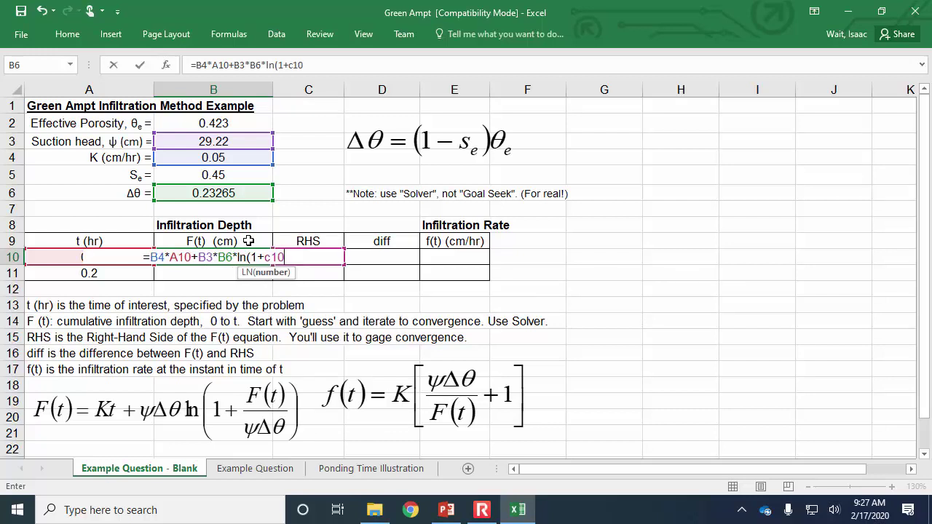
text(/)
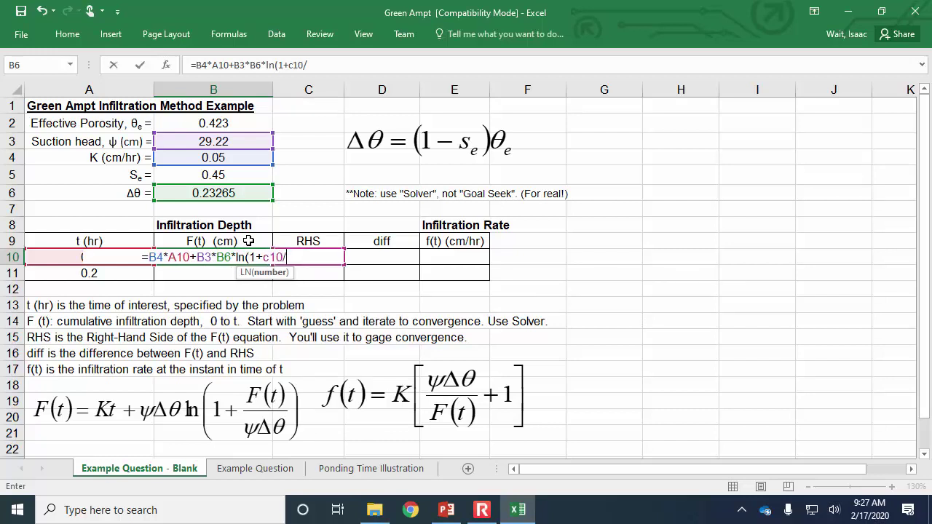
click(224, 142)
text(*)
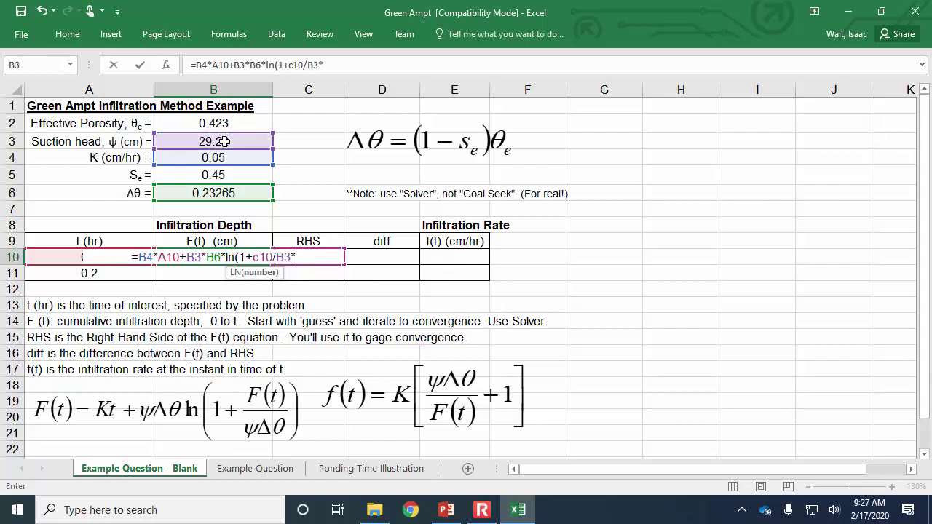
click(203, 192)
text())
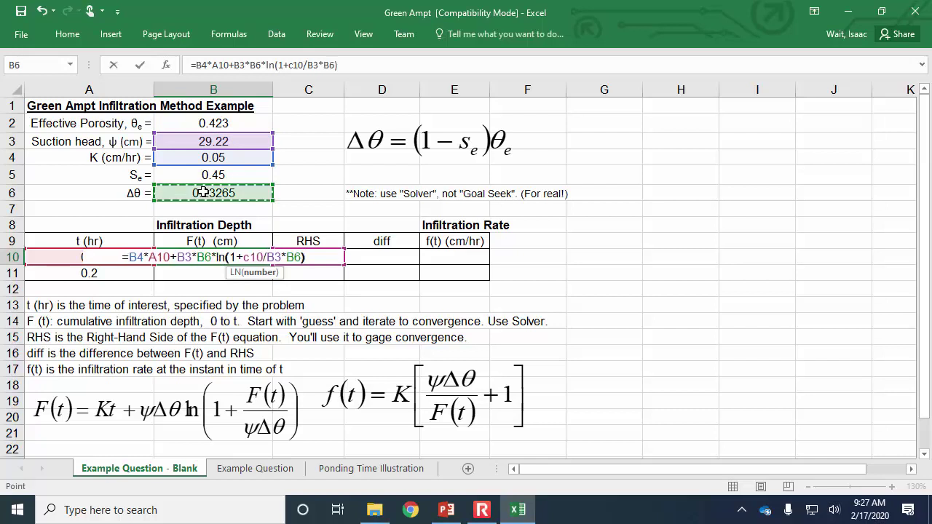
key(ctrl+Return)
key(Up)
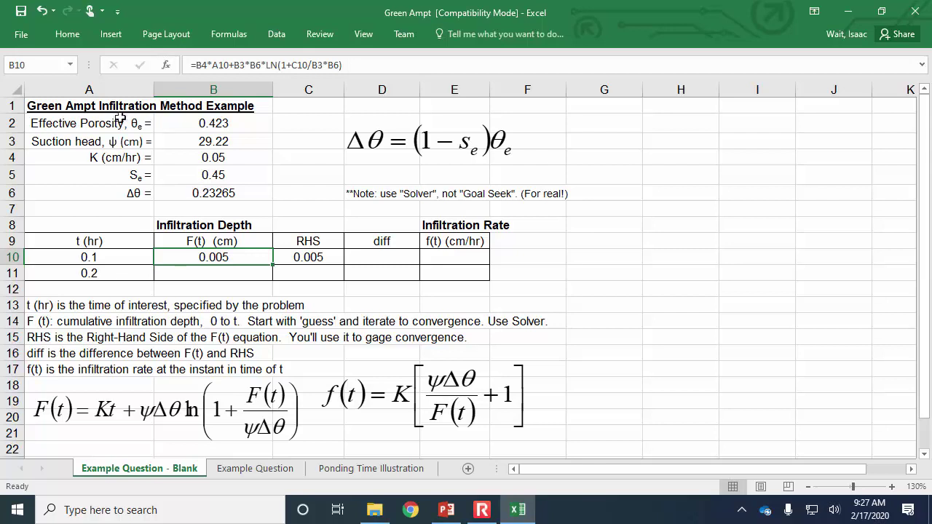
Step: Show six decimal places in the infiltration depth cell B10 and the RHS cell C10
click(67, 34)
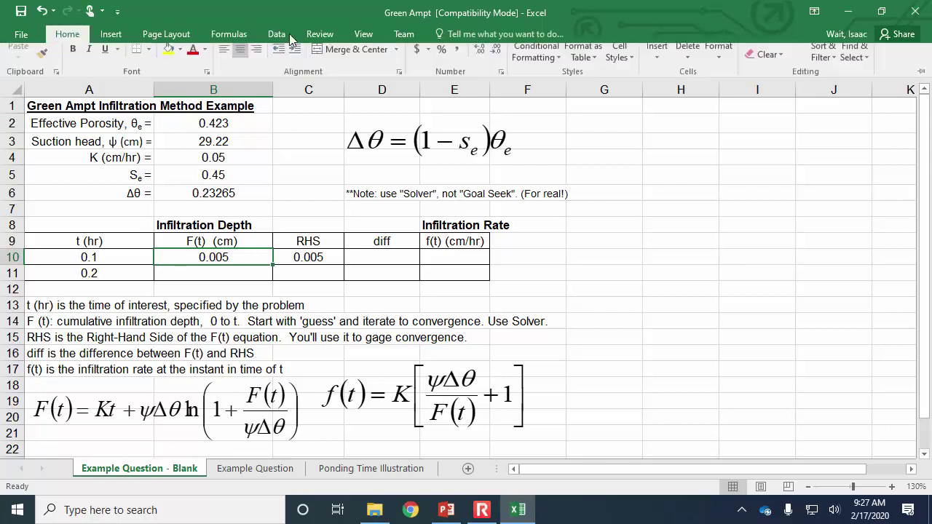
click(477, 82)
click(477, 82)
click(477, 82)
click(318, 259)
click(318, 259)
click(67, 34)
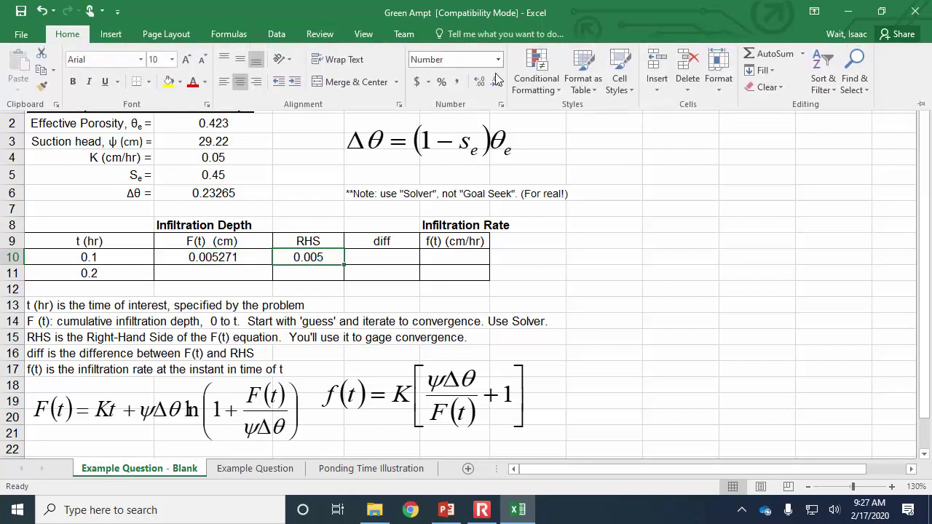
click(477, 82)
click(477, 81)
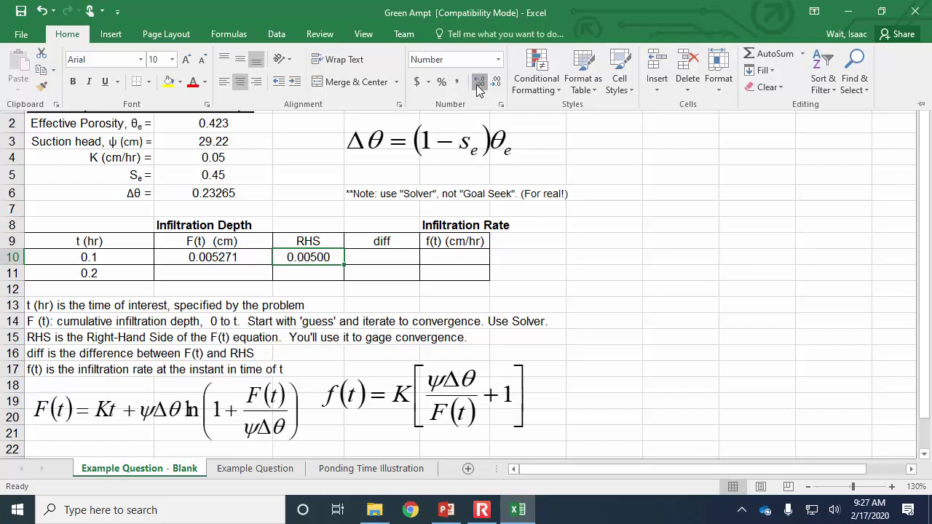
click(477, 81)
Step: Enter the difference formula =B10-C10 in the diff cell D10 for the 0.1 hr row
click(391, 260)
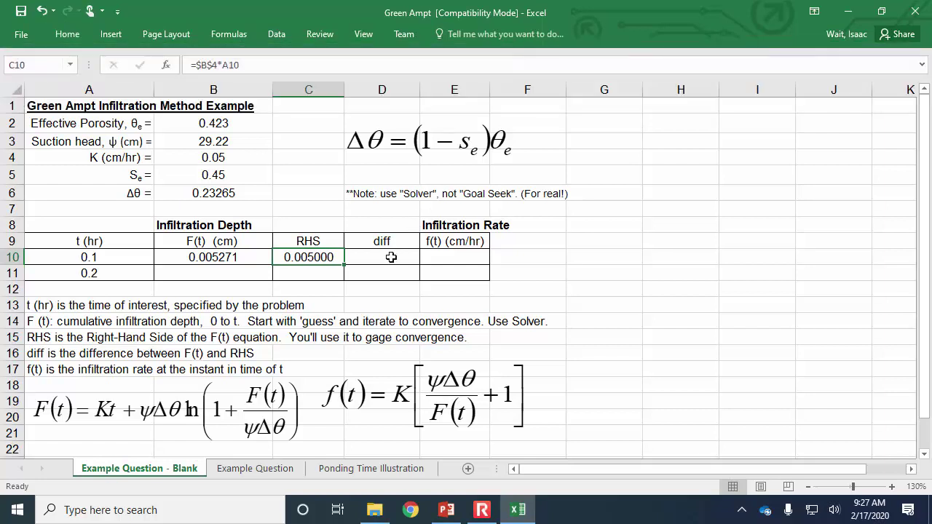
click(391, 258)
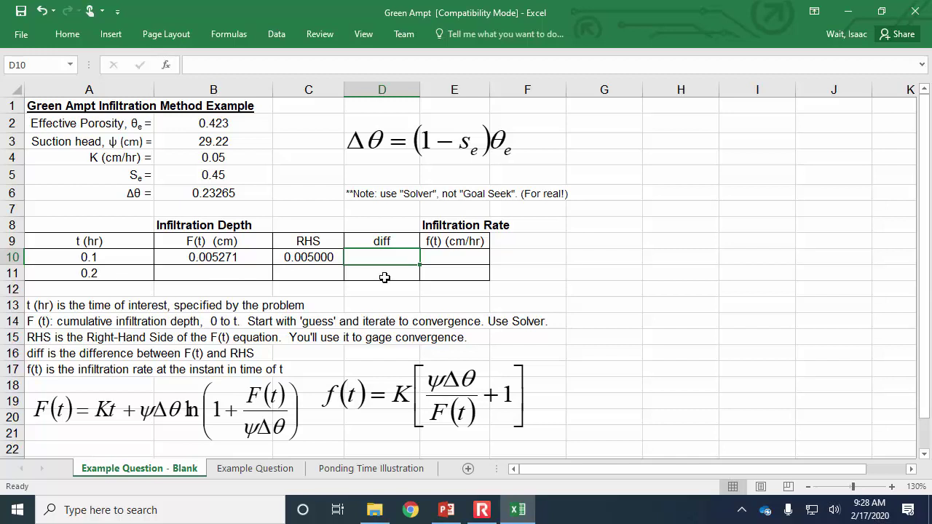
text(=)
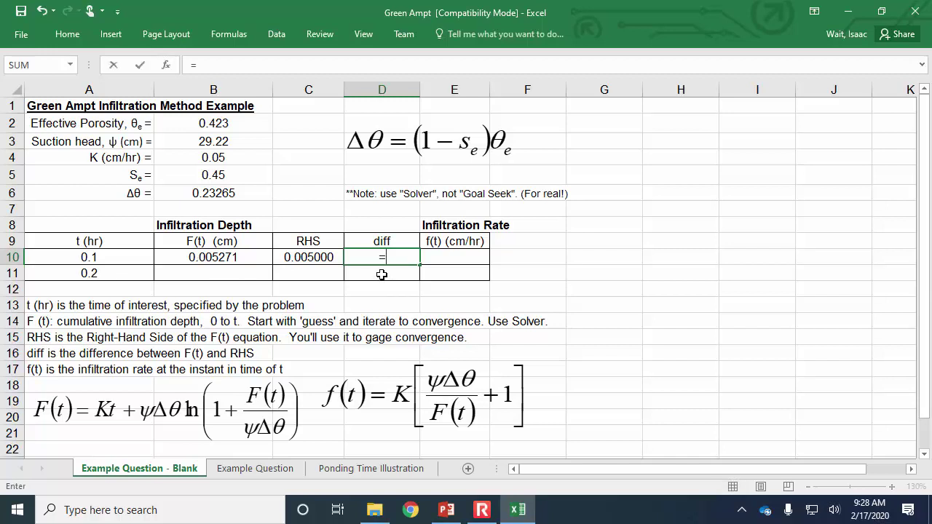
click(232, 261)
text(-)
click(307, 257)
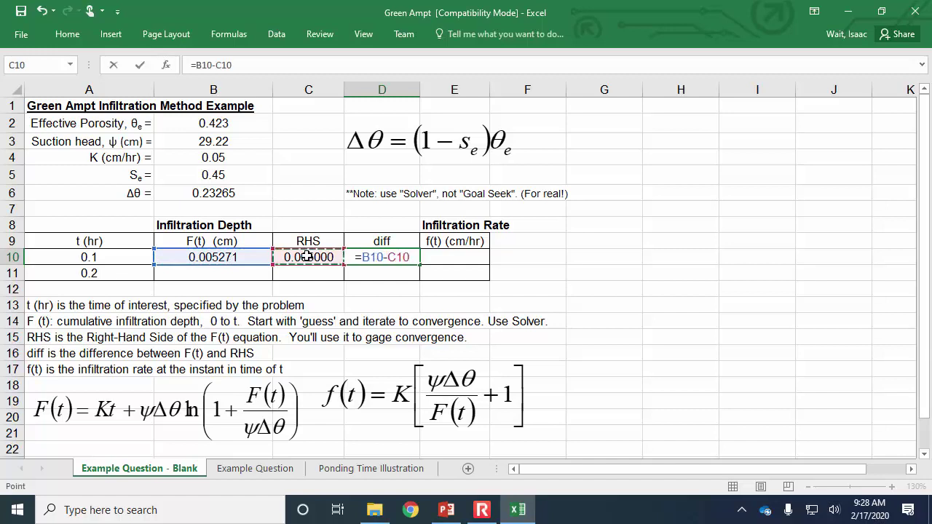
key(Return)
click(360, 257)
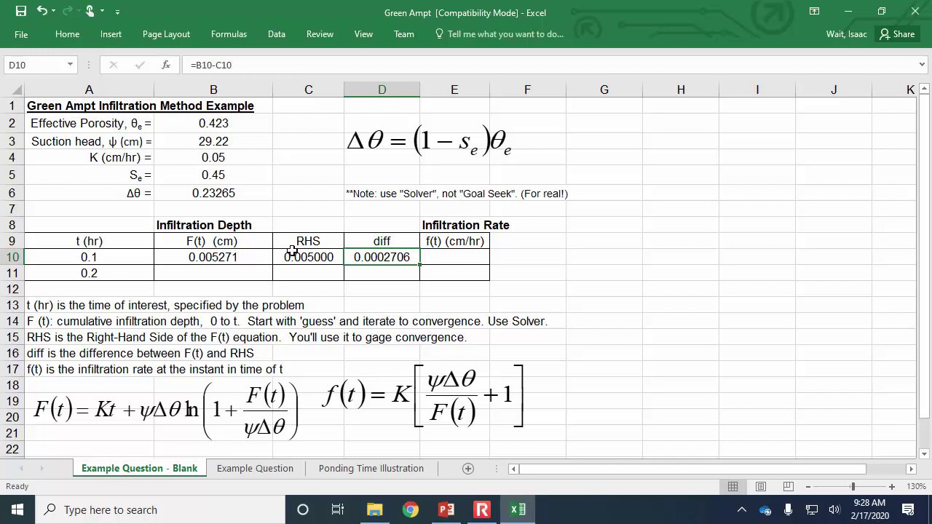
Step: Correct the formula in B10 by bracketing the LN denominator: =B4*A10+B3*B6*LN(1+C10/(B3*B6))
click(239, 252)
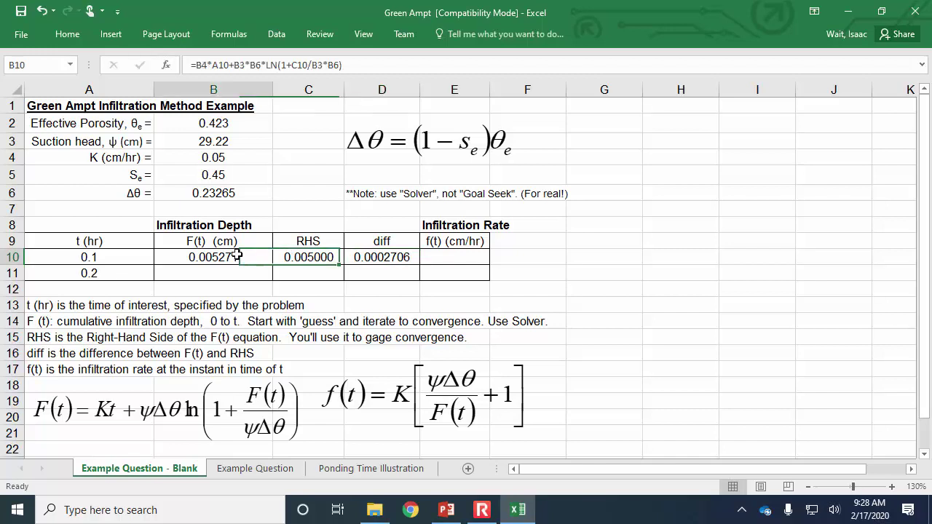
click(275, 70)
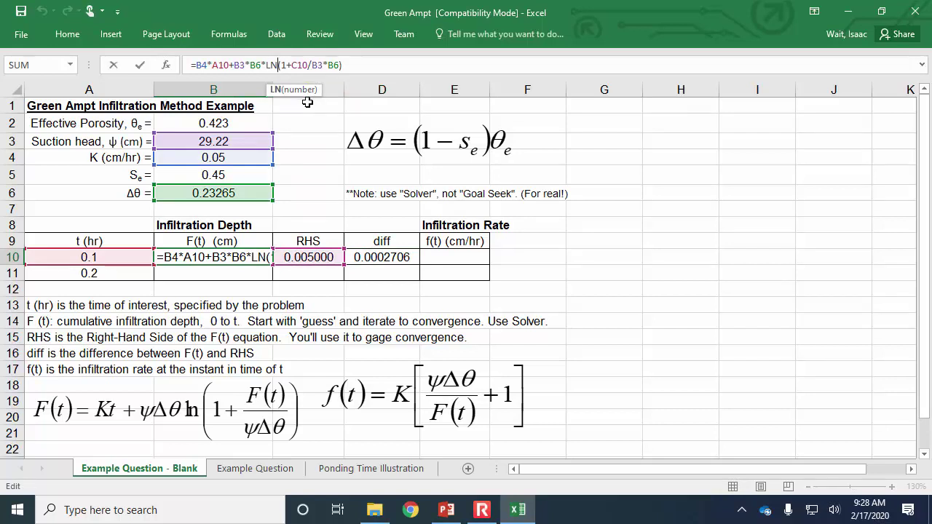
click(312, 66)
text(()
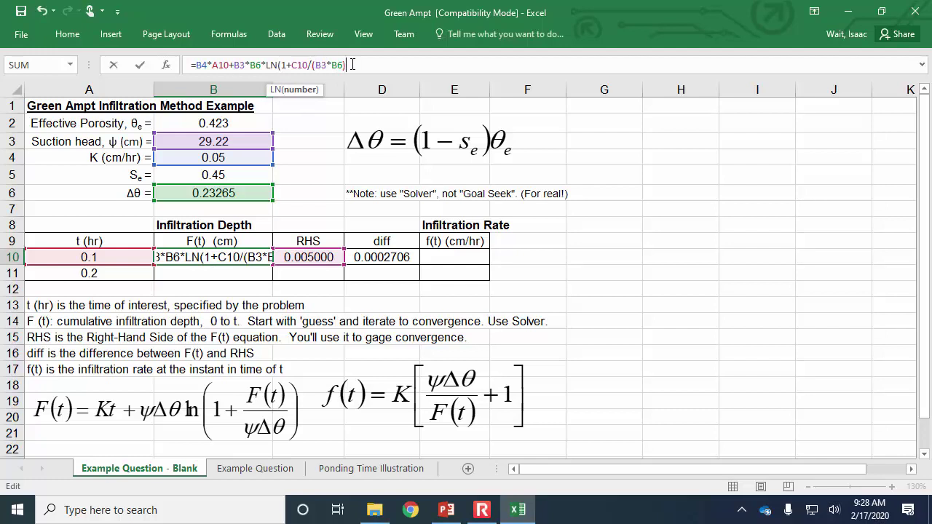
click(352, 65)
text())
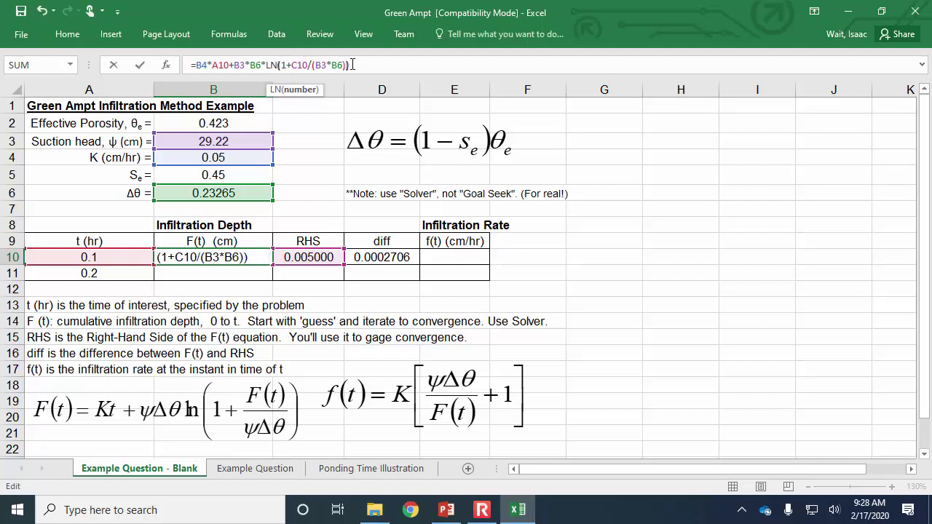
key(Return)
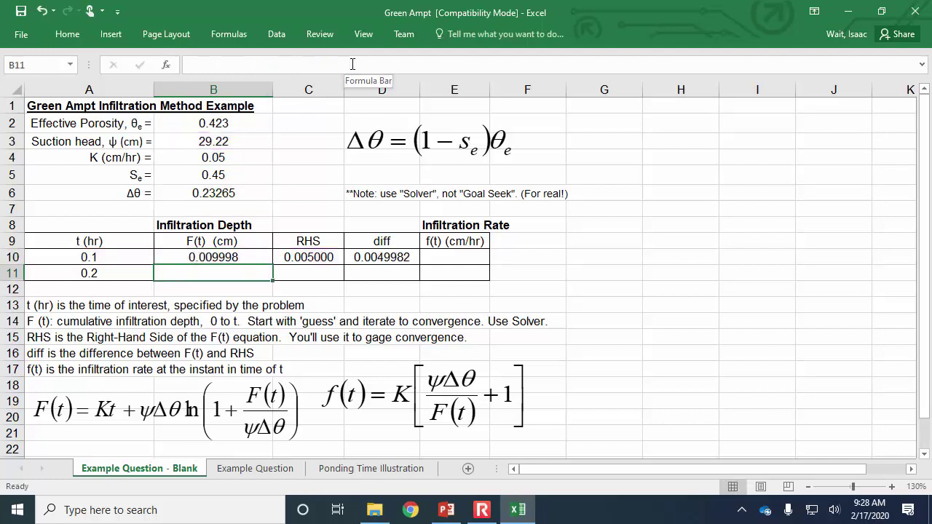
Step: Compare the formulas in the F(t) cell B10 and the RHS cell C10
key(Up)
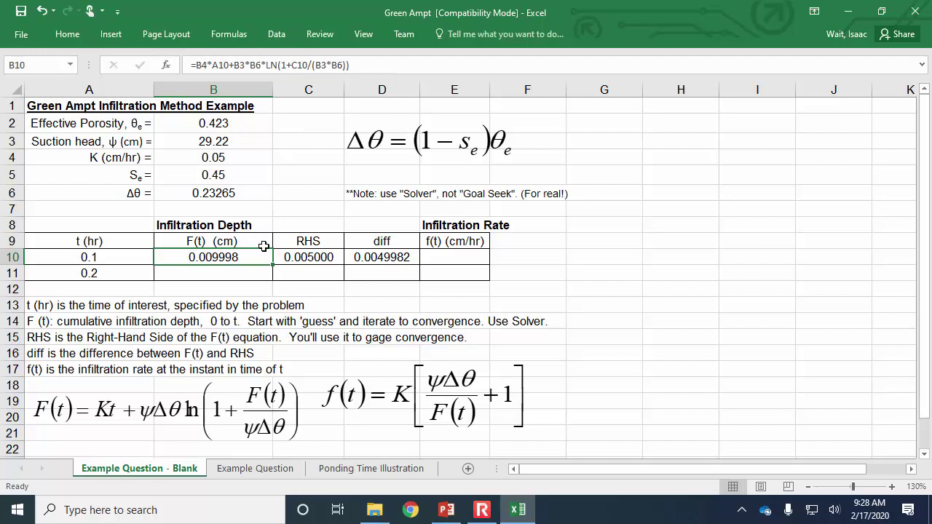
click(292, 256)
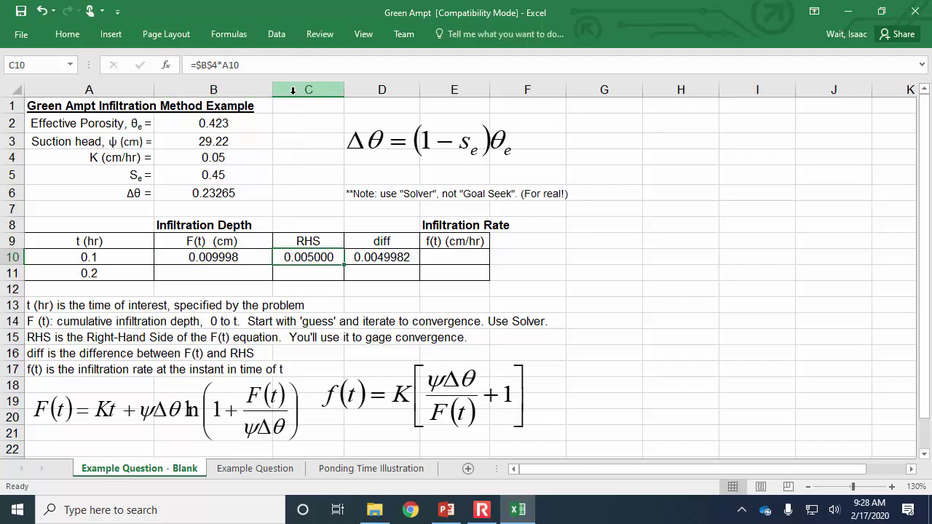
click(240, 259)
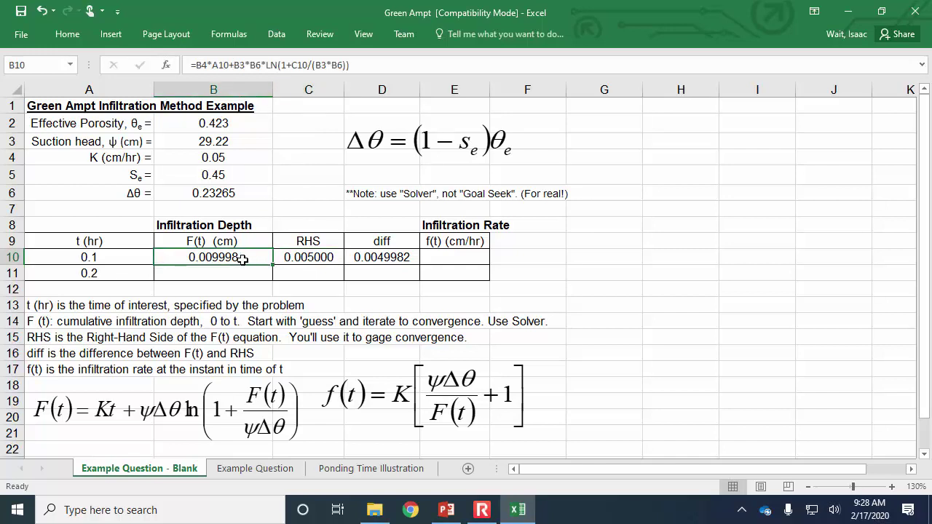
click(281, 257)
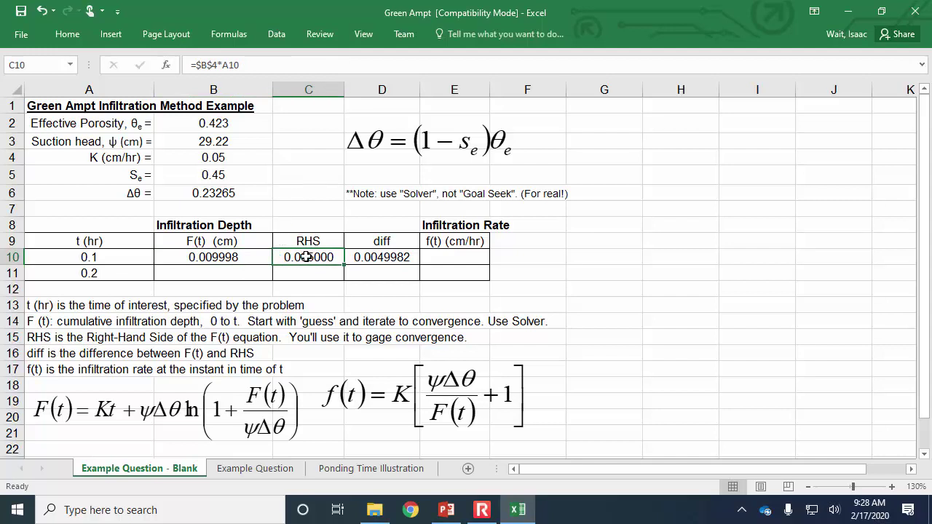
click(244, 257)
click(289, 257)
click(241, 258)
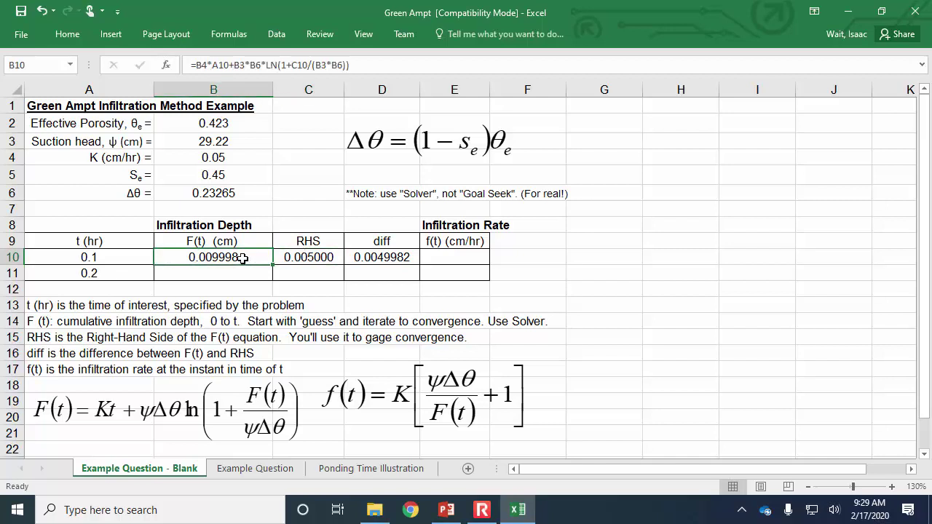
click(278, 257)
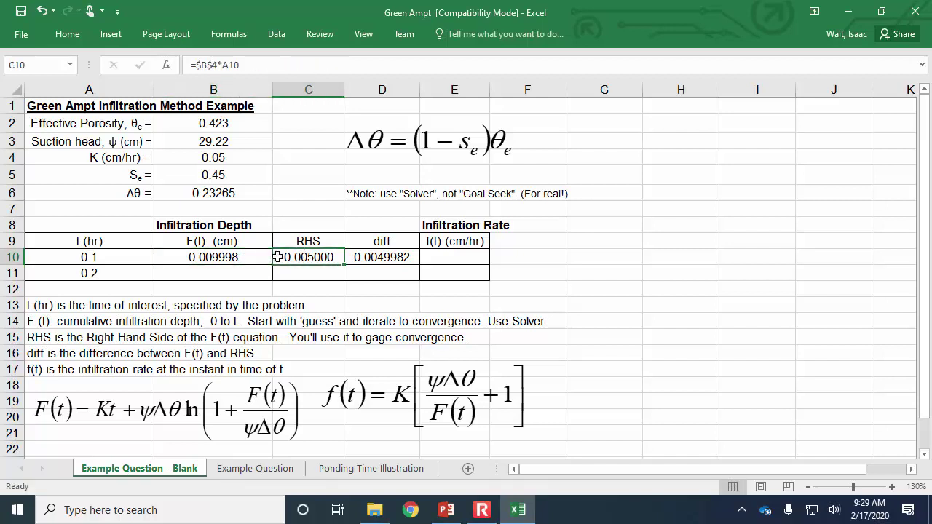
click(246, 258)
Step: Replace the formula in RHS cell C10 with the constant guess .005
click(278, 257)
key(F2)
key(Escape)
text(.005)
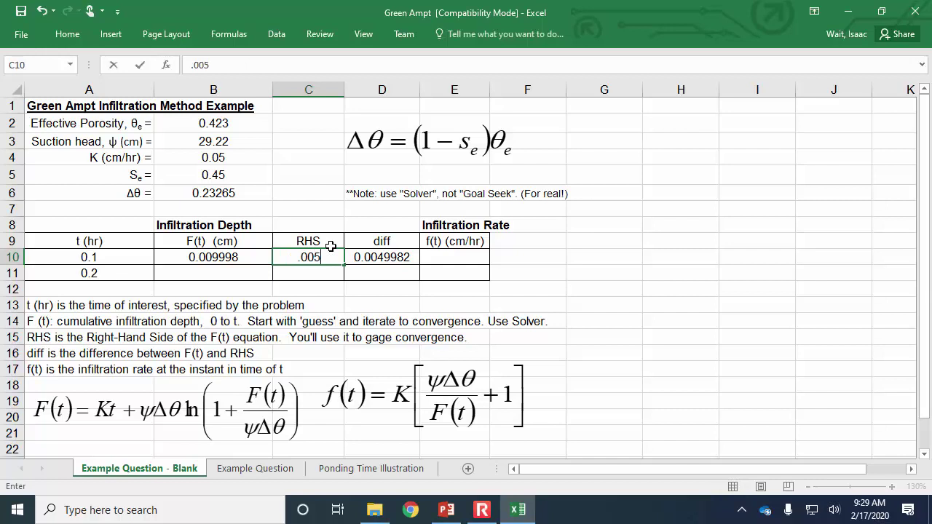
key(Return)
click(314, 257)
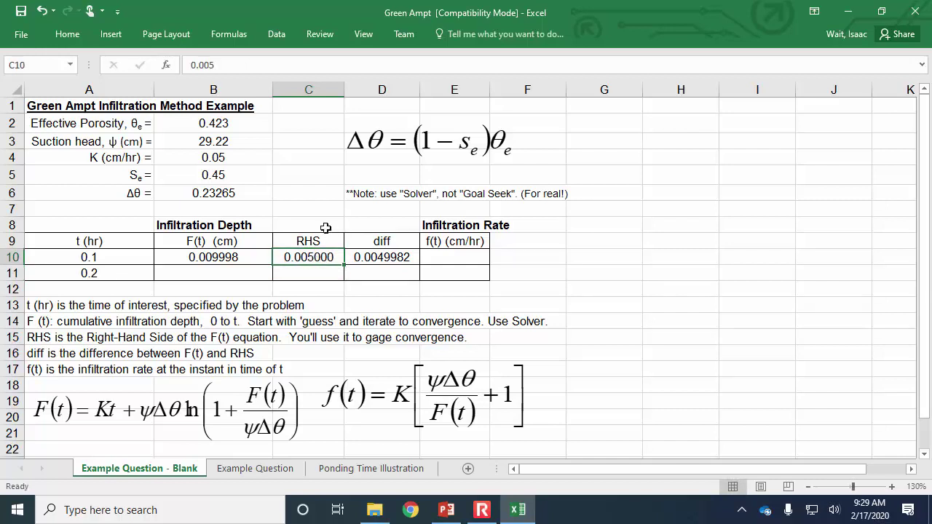
Step: Check which cells the B10 formula references and review the contents of C10 and D10
click(249, 257)
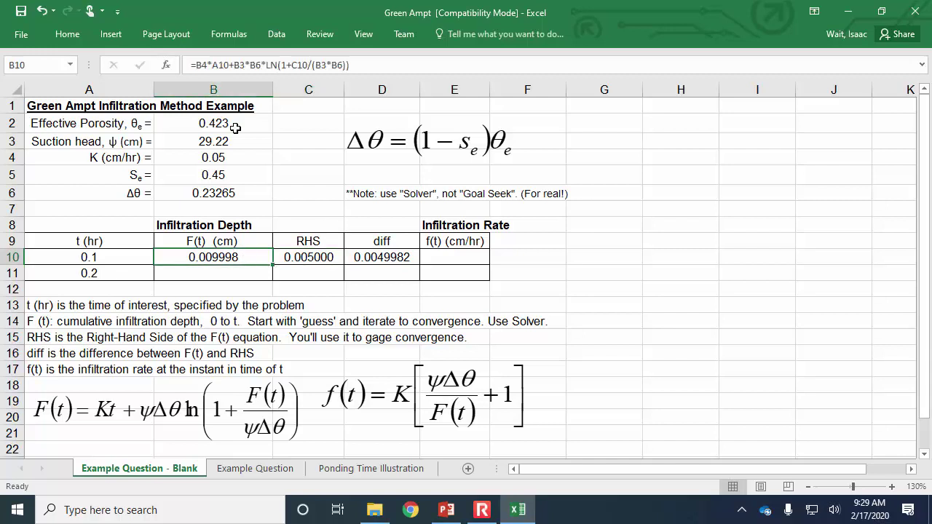
click(291, 64)
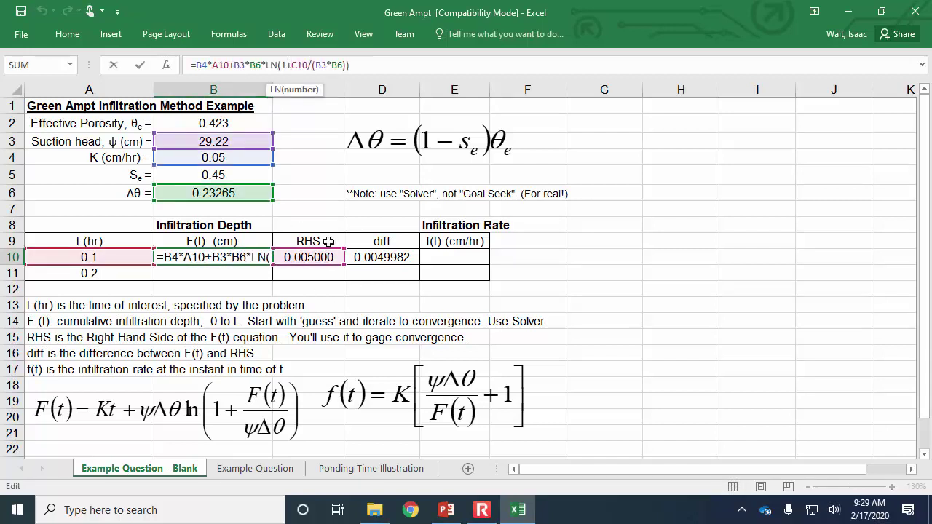
key(ctrl+Return)
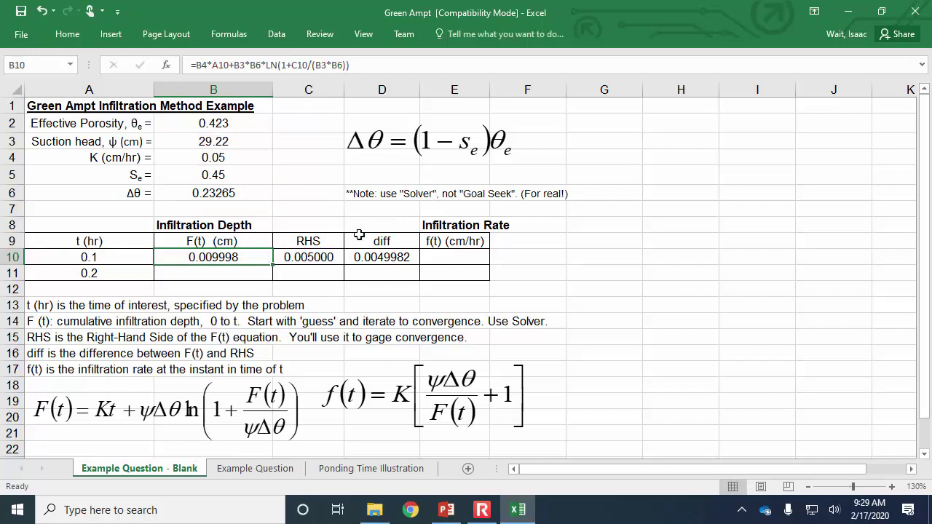
click(324, 257)
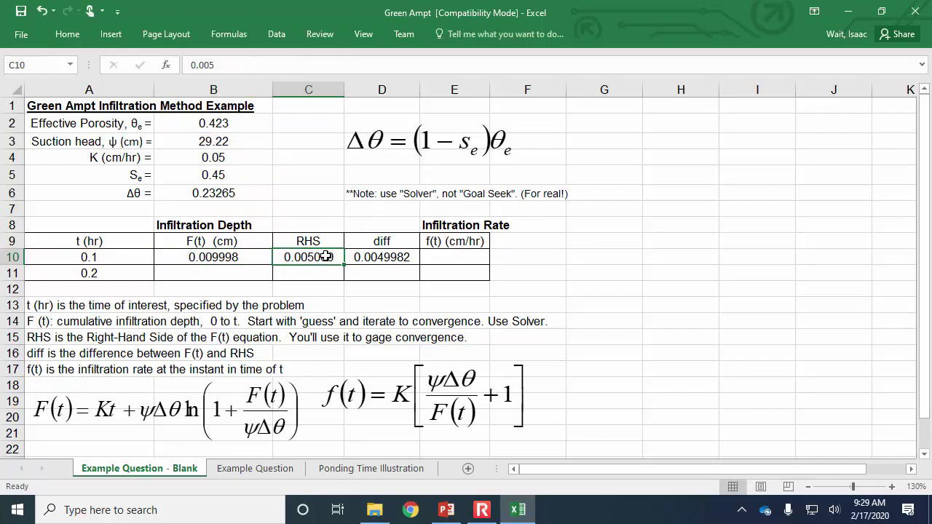
click(369, 256)
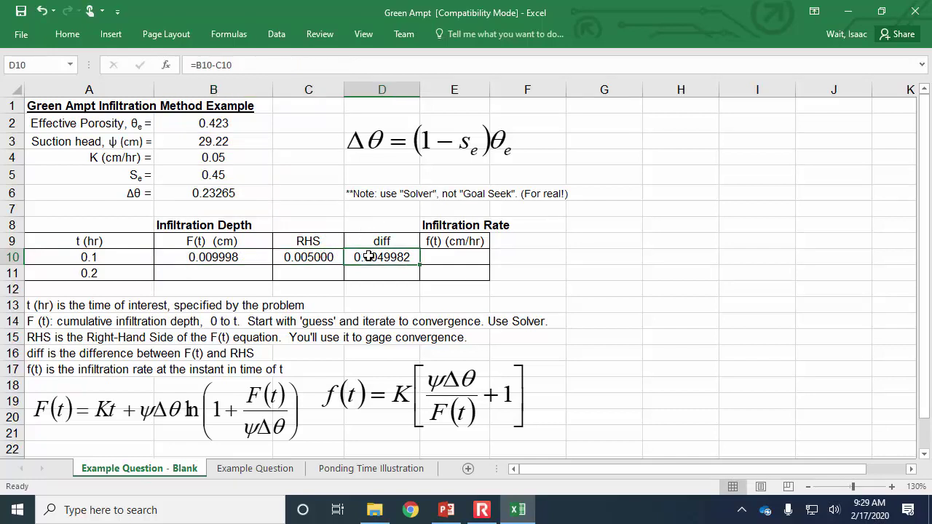
click(331, 258)
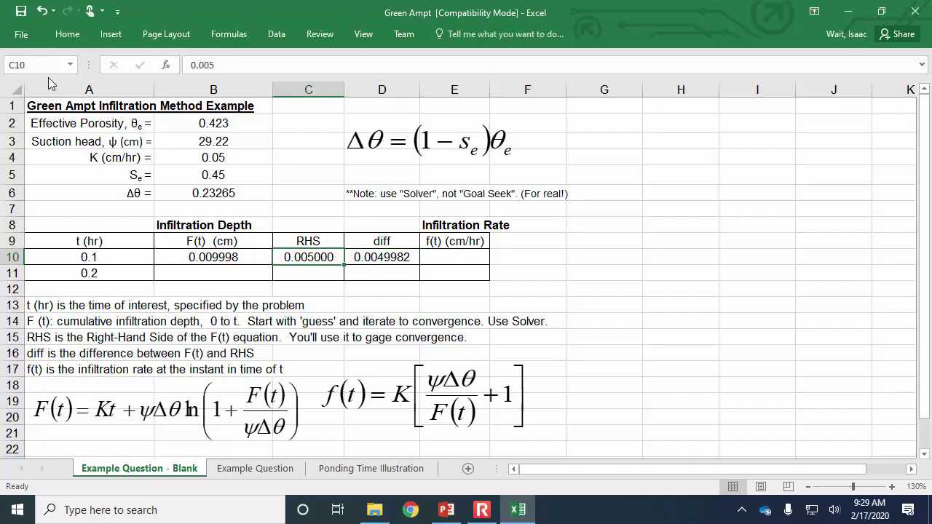
Step: Look for Solver among the data and what-if analysis tools
click(69, 35)
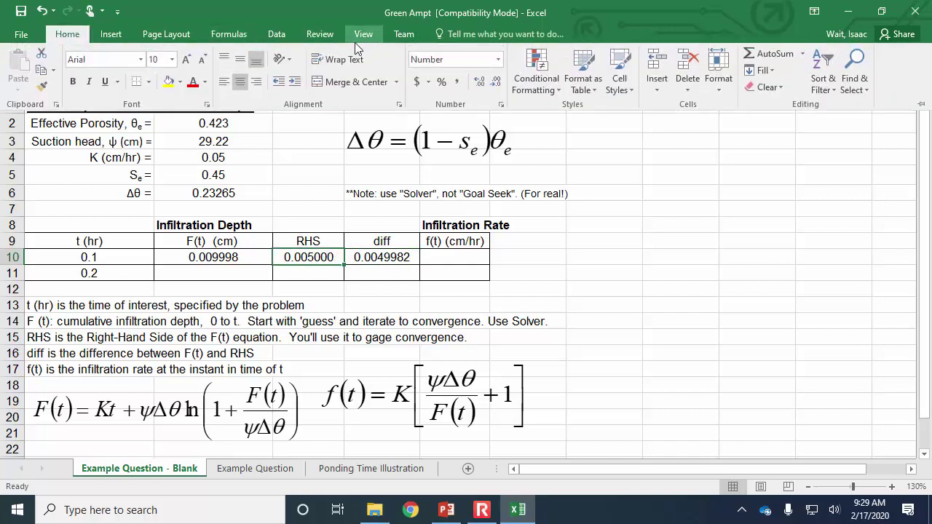
click(277, 34)
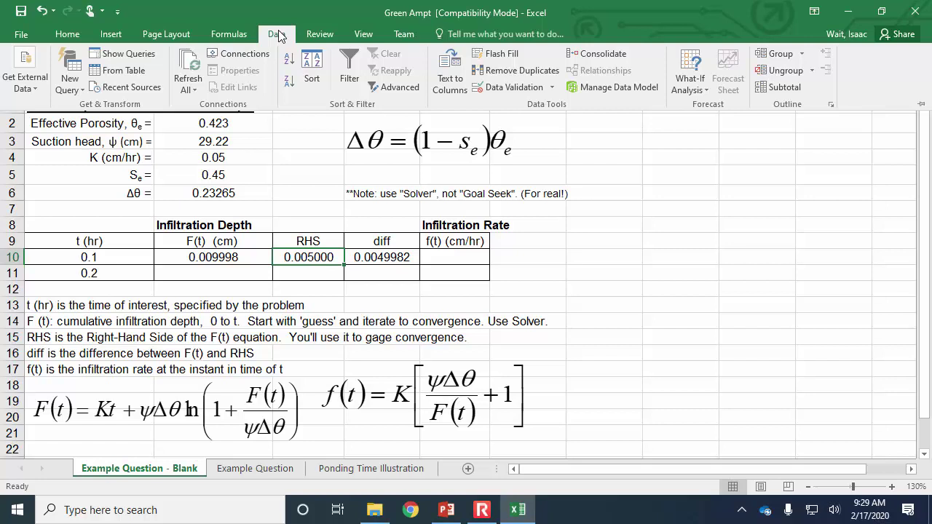
click(701, 88)
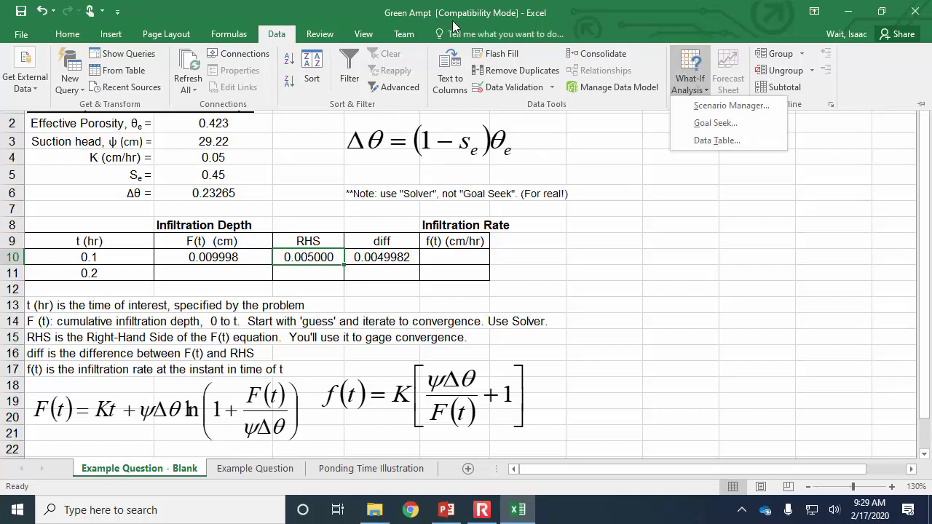
key(Escape)
key(Escape)
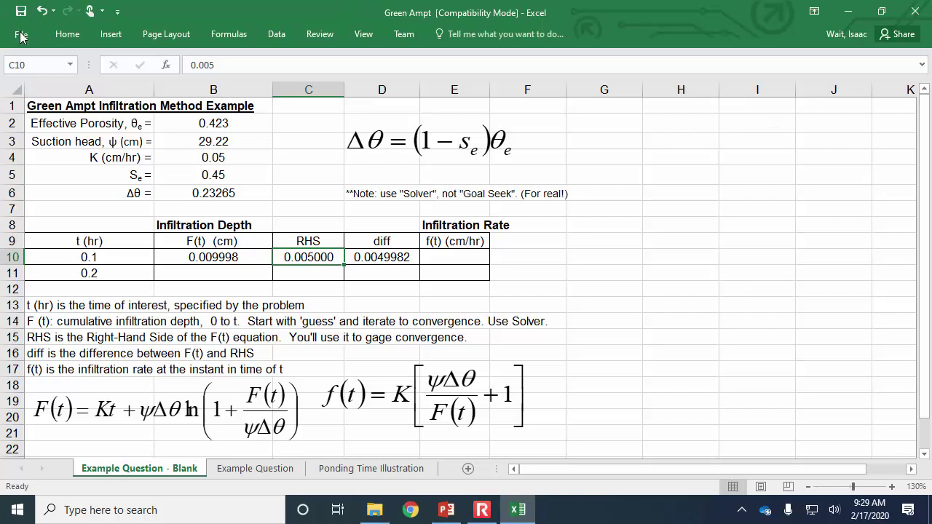
Step: Enable the Solver Add-in from the available Excel add-ins
click(21, 36)
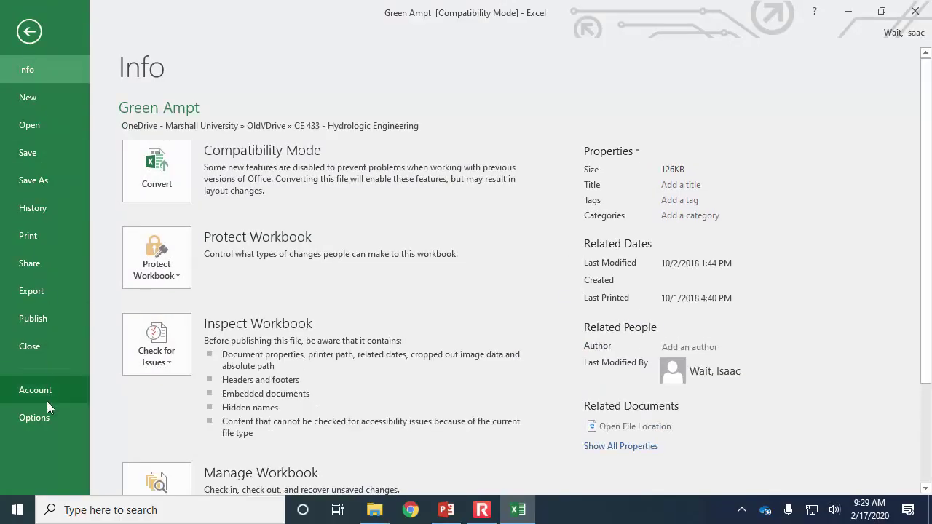
key(Escape)
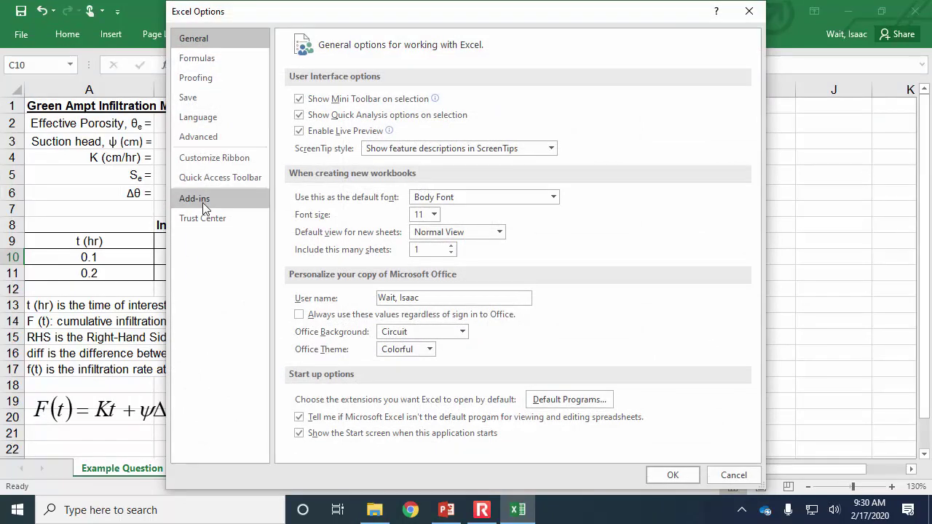
click(208, 199)
click(346, 252)
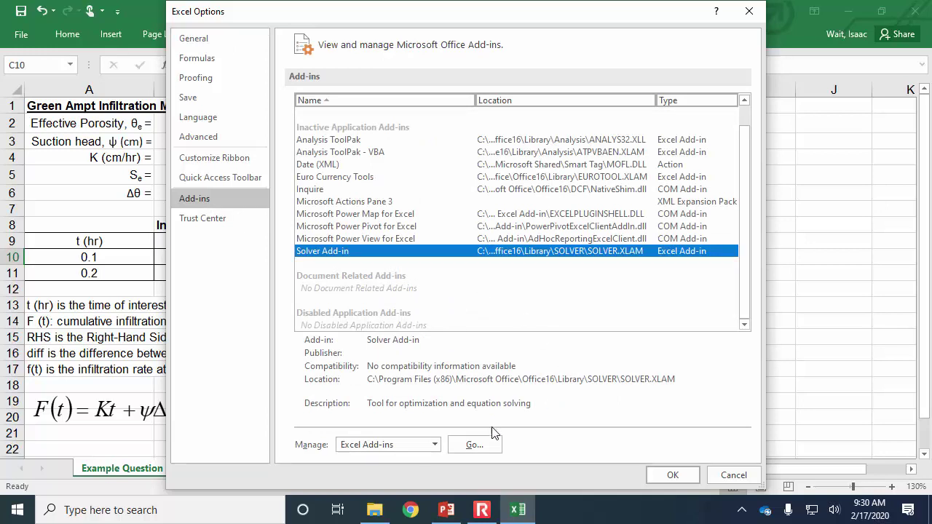
click(474, 445)
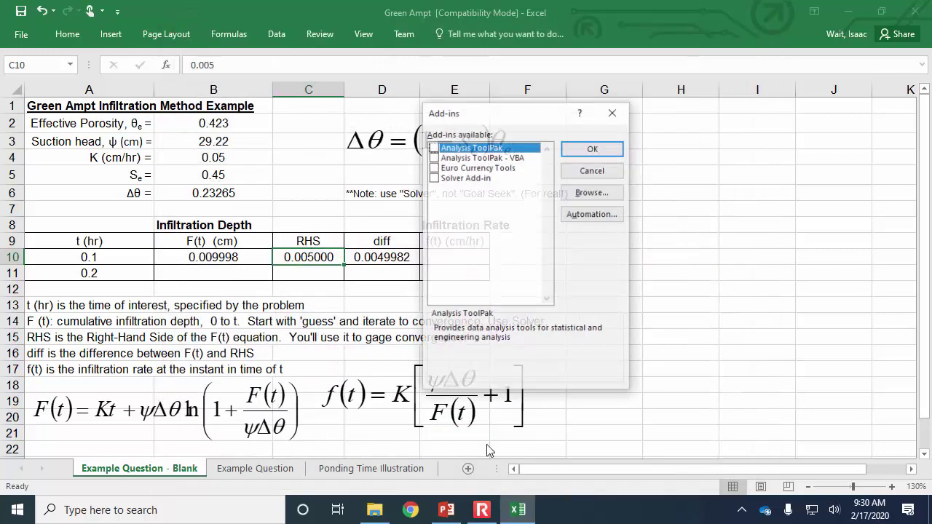
click(434, 178)
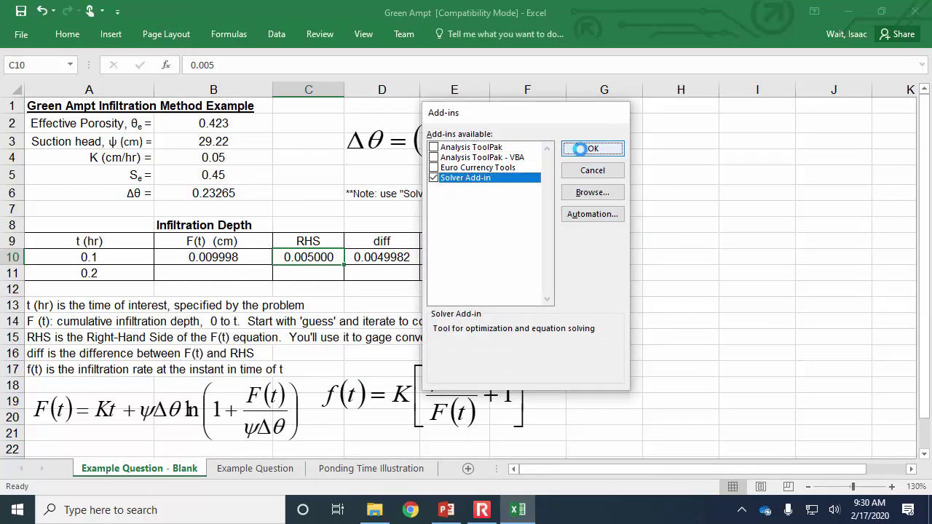
click(590, 148)
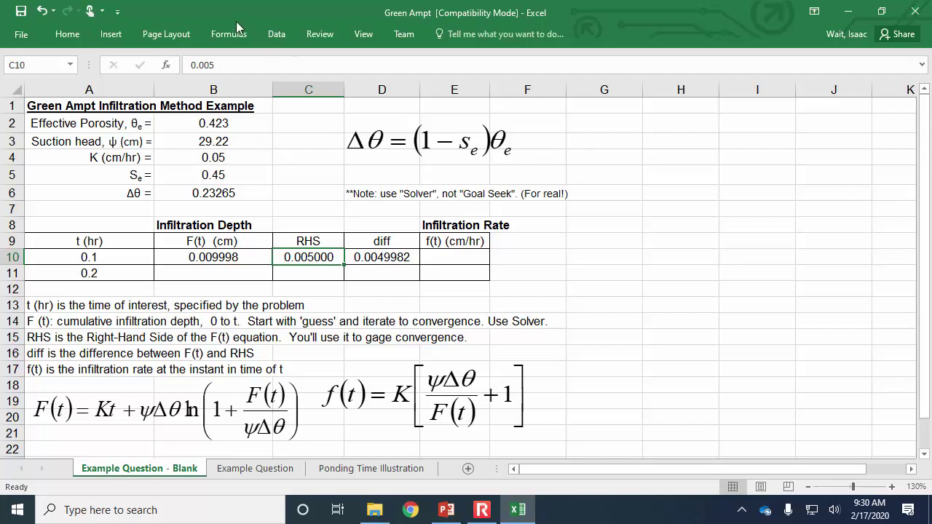
Step: Start a Solver setup with the diff cell D10 as the objective and a target value of 0
click(282, 39)
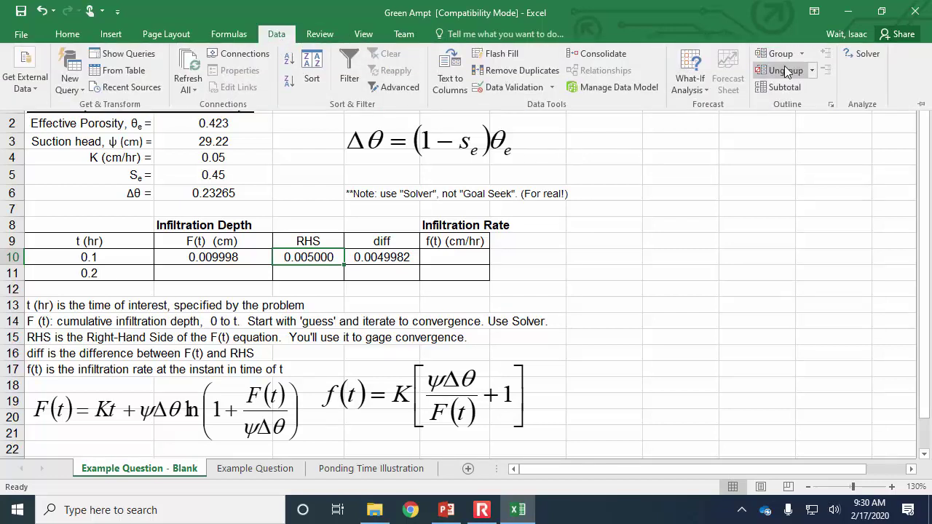
click(848, 51)
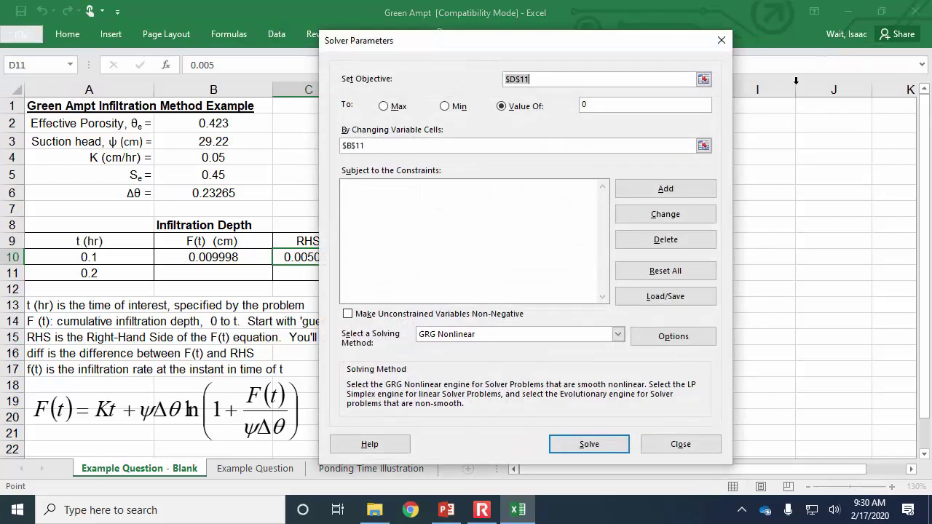
drag(534, 46, 767, 48)
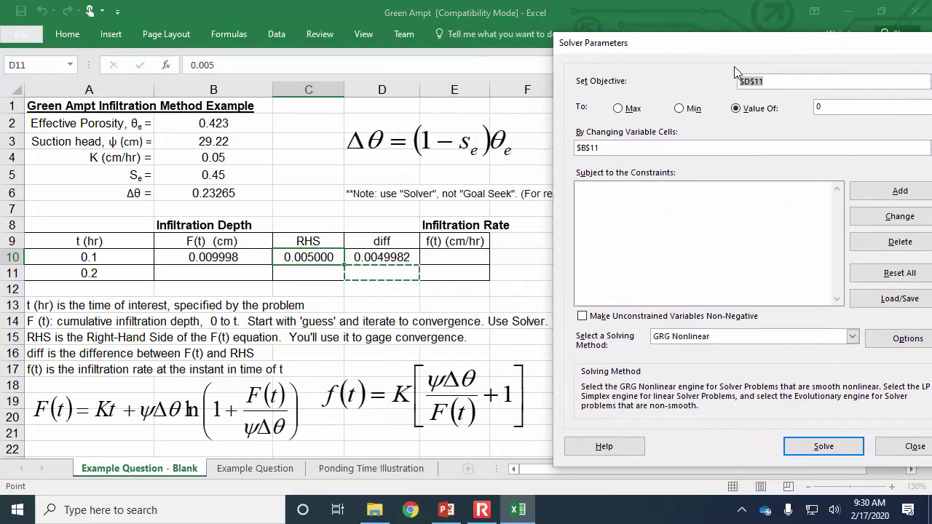
click(411, 257)
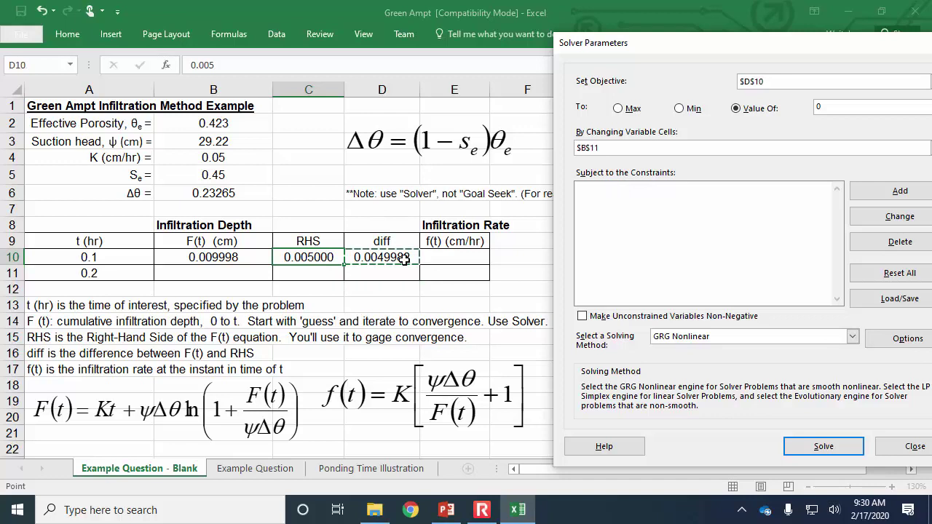
click(834, 106)
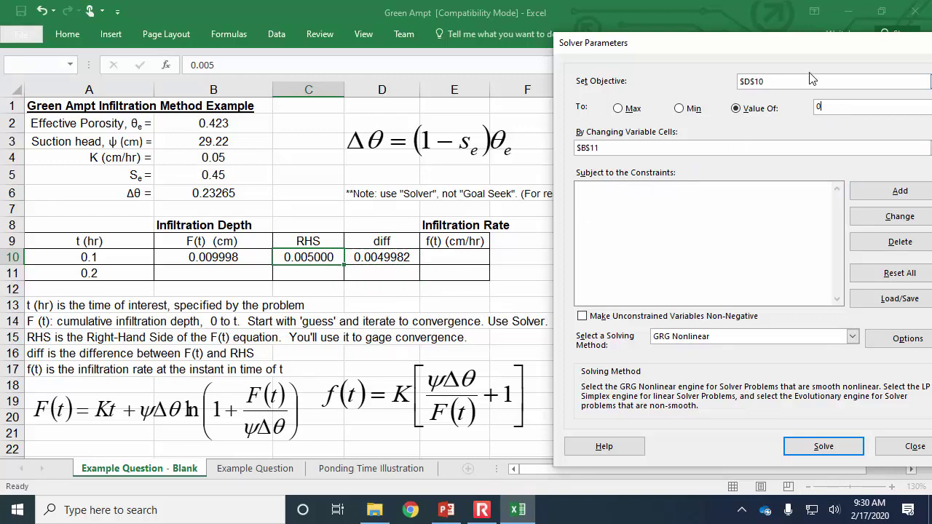
drag(790, 61, 713, 50)
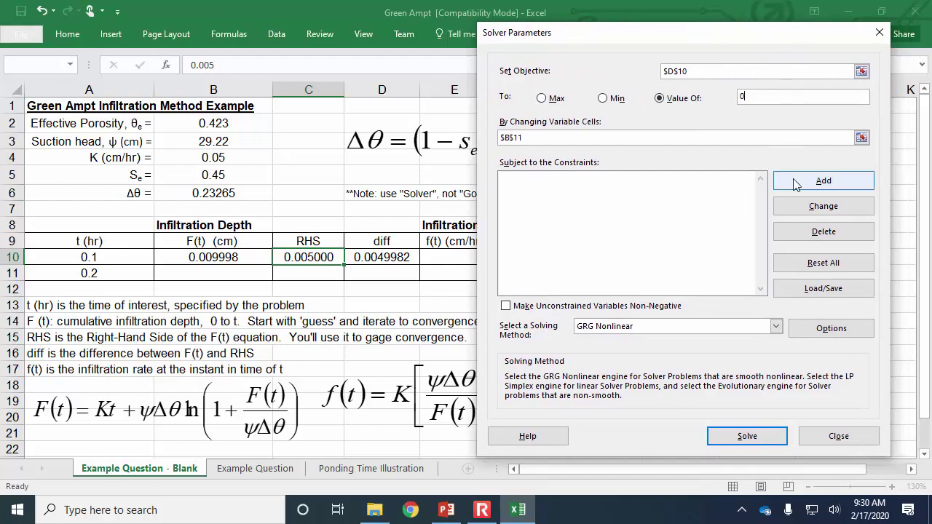
Step: Make RHS cell C10 the changing variable cell, solve with GRG Nonlinear, and keep the Solver solution
click(861, 138)
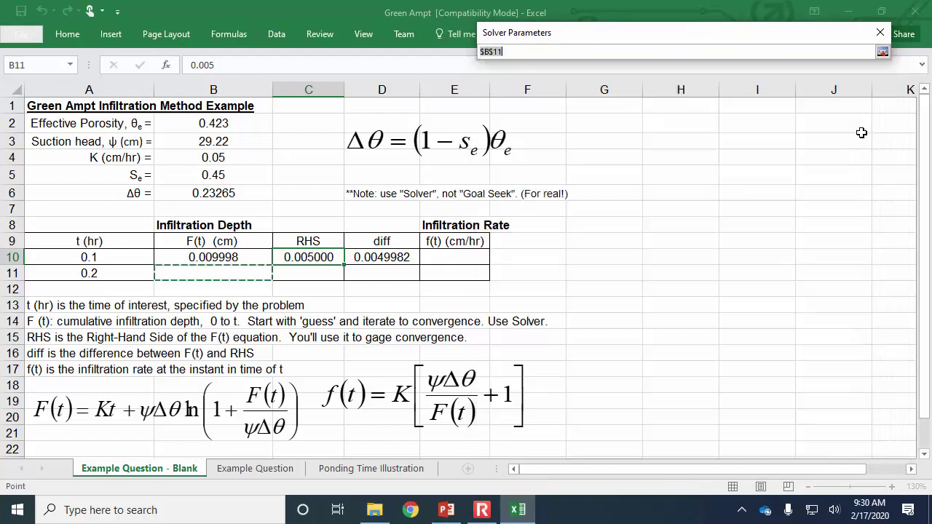
click(315, 256)
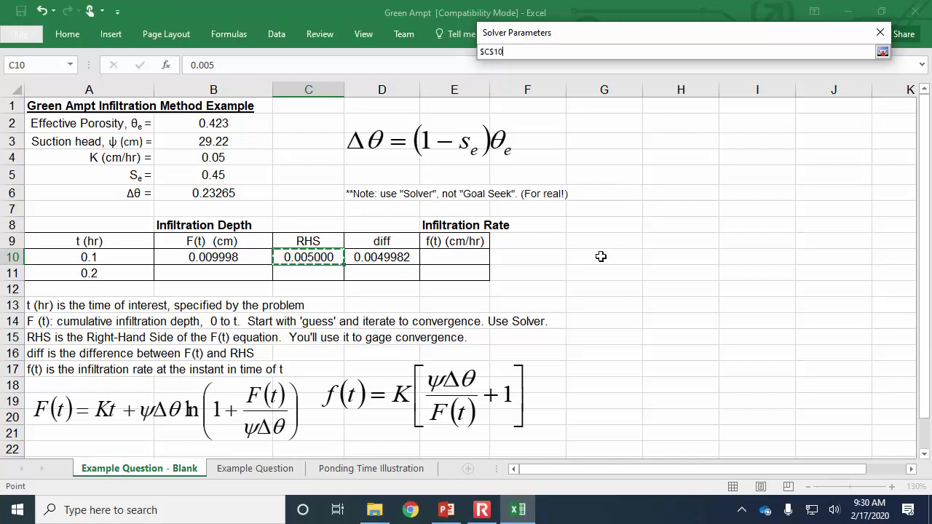
click(883, 53)
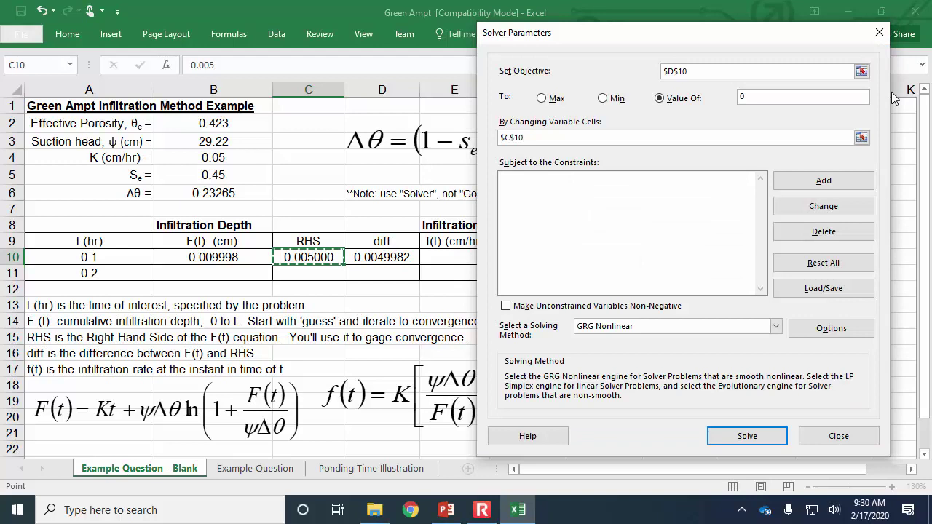
click(746, 438)
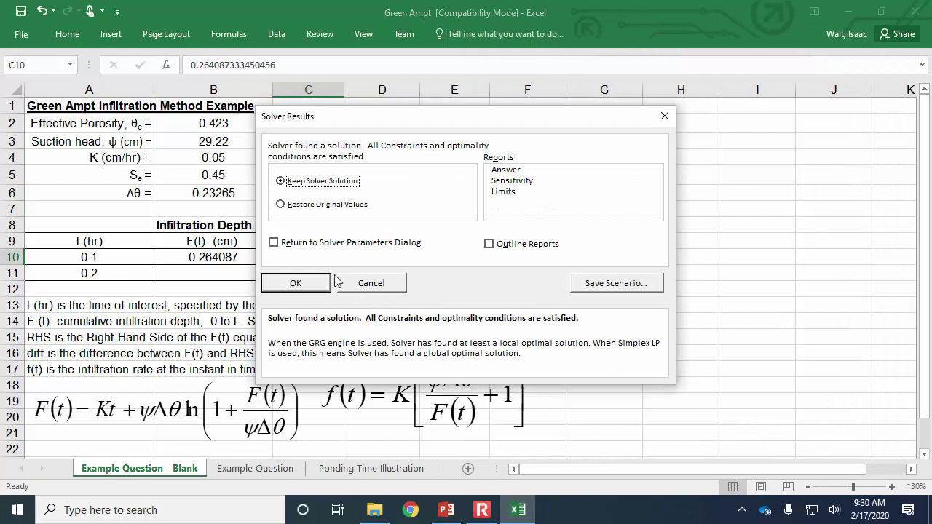
click(305, 285)
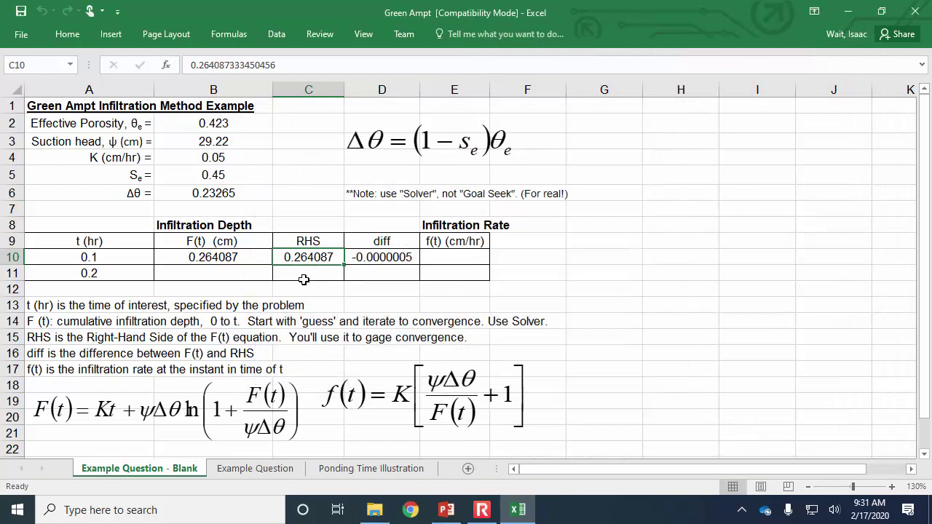
Step: Compare the solved F(t) cell B10 with RHS cell C10 and check the B10 formula
click(619, 287)
click(264, 257)
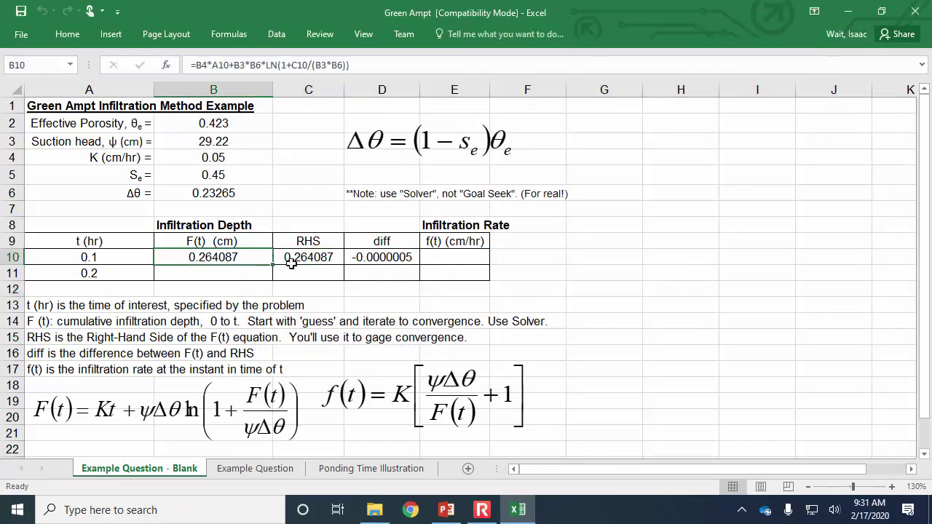
click(308, 257)
drag(308, 256, 258, 257)
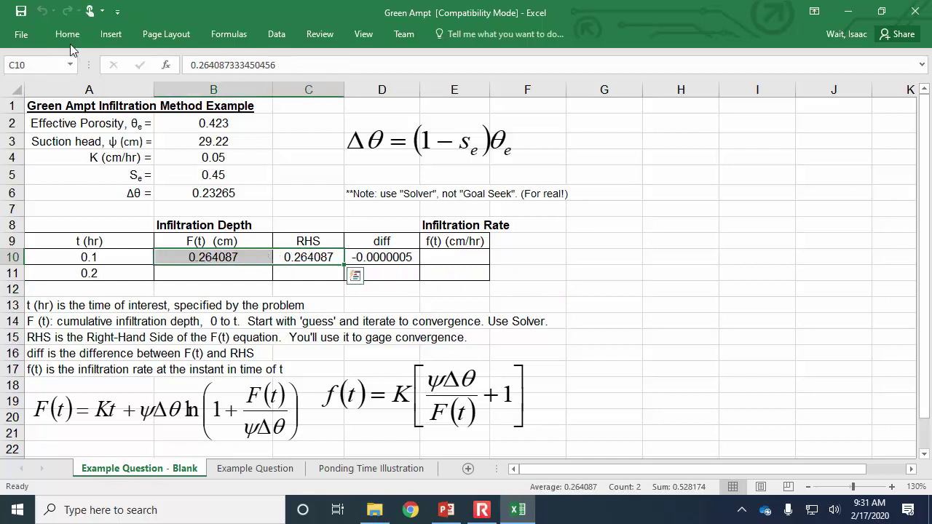
click(603, 181)
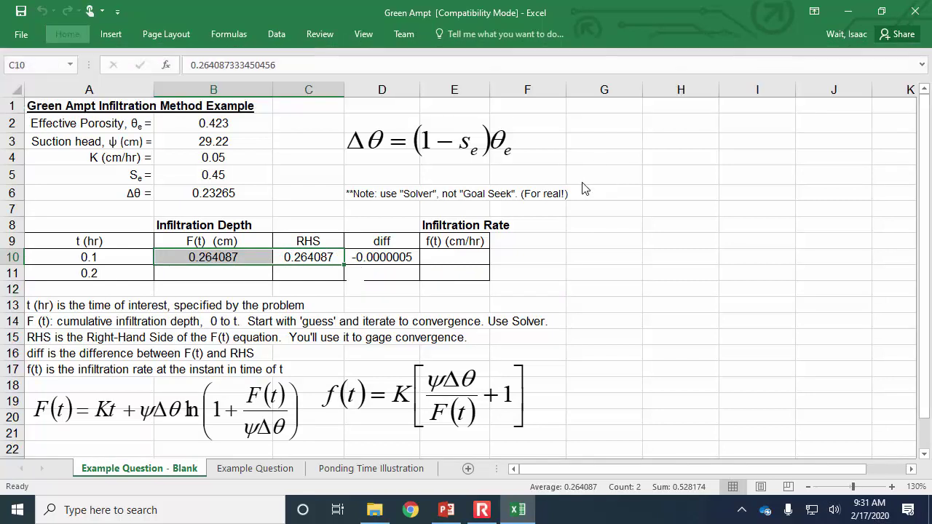
click(195, 262)
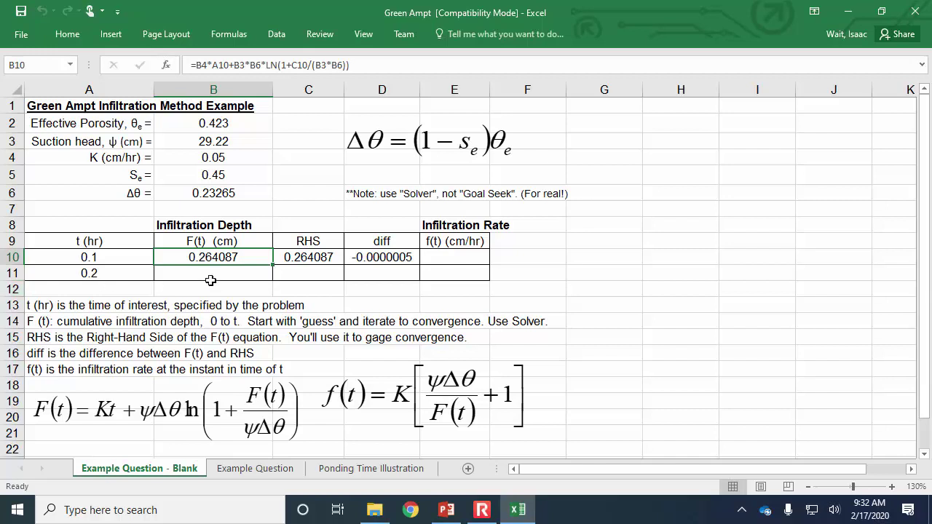
click(216, 248)
click(220, 263)
Step: Review the K and suction head inputs, the F(t) result in B10, and the infiltration rate equation
click(212, 158)
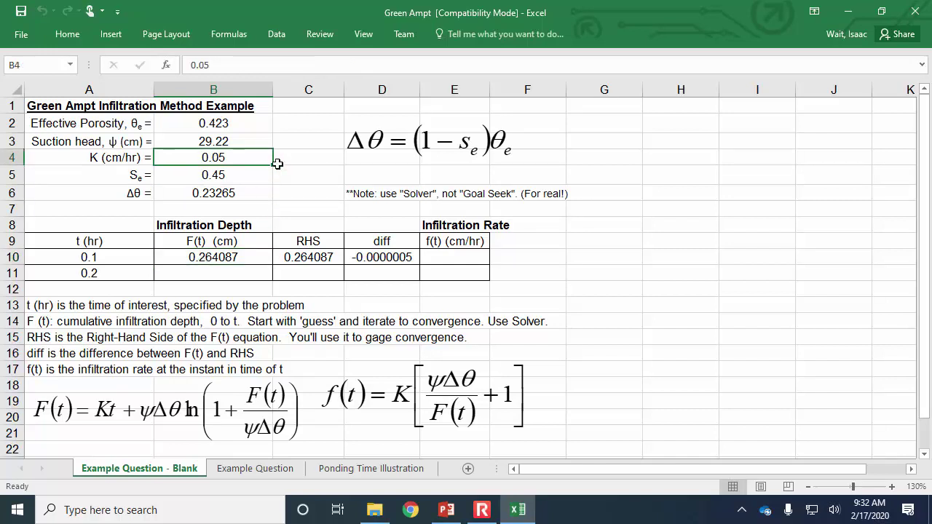
click(223, 141)
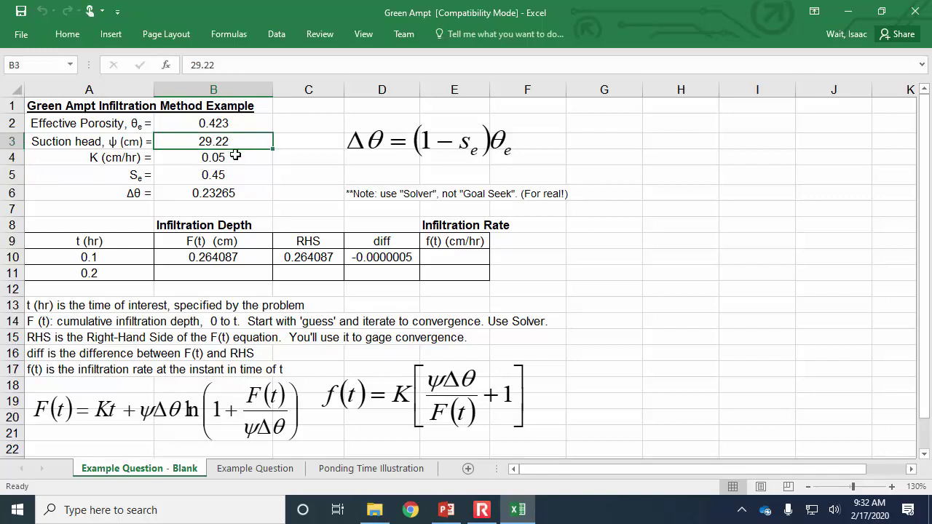
click(236, 156)
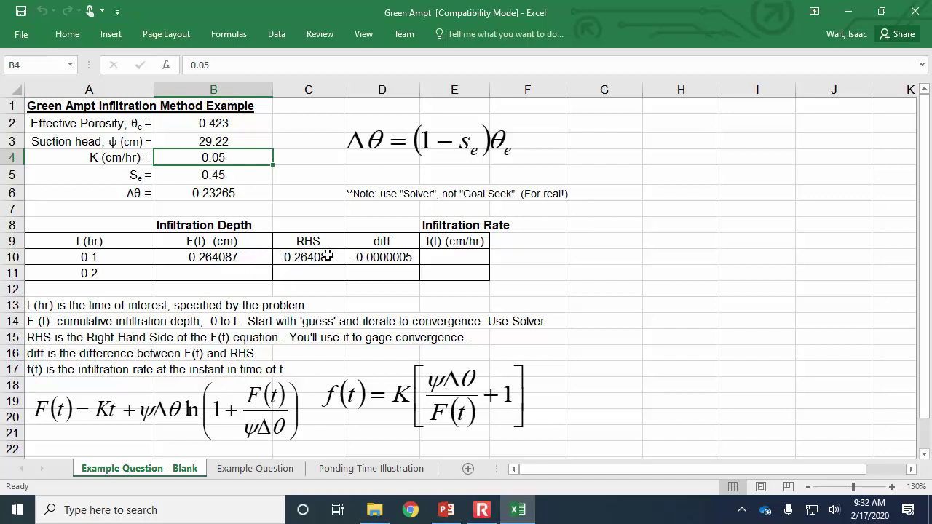
click(256, 260)
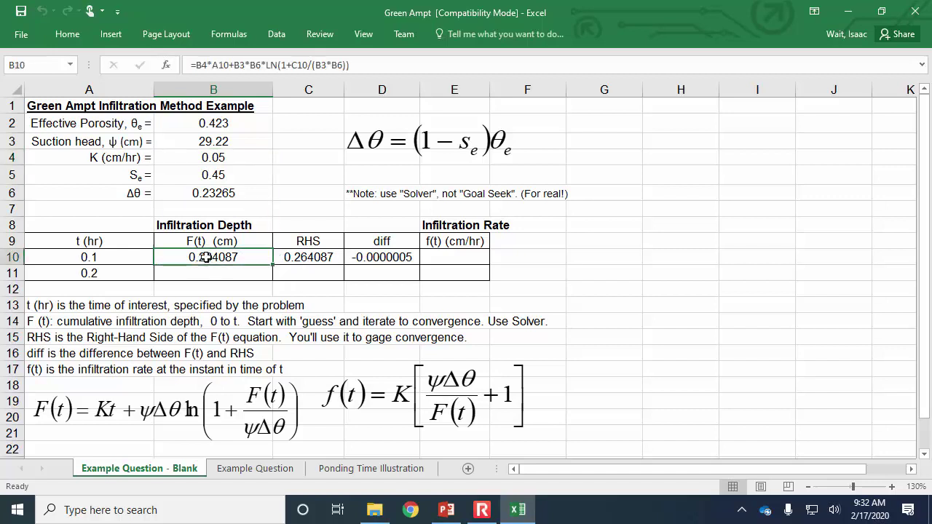
click(395, 399)
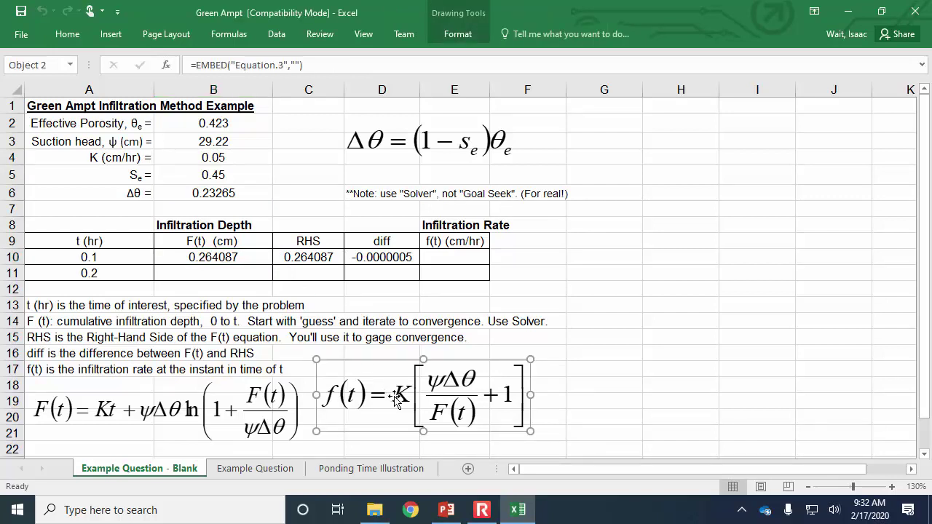
click(448, 254)
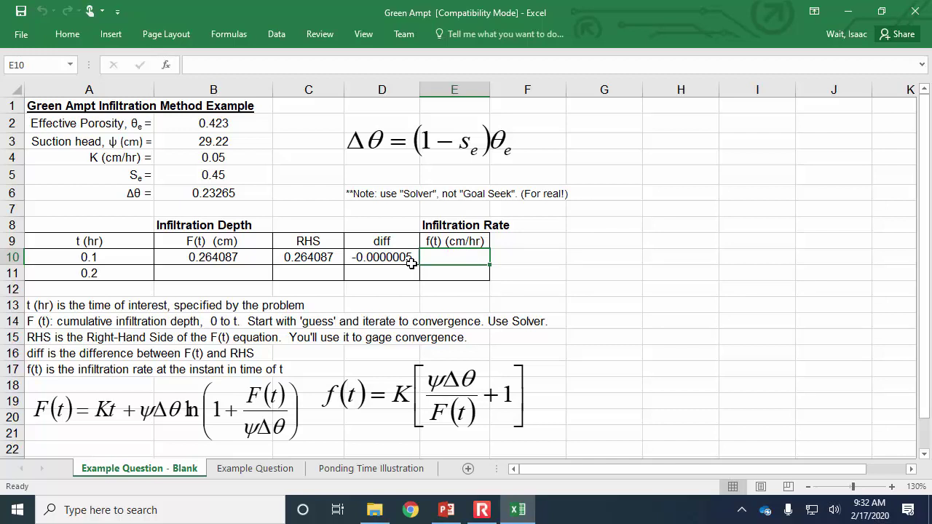
click(199, 253)
click(207, 251)
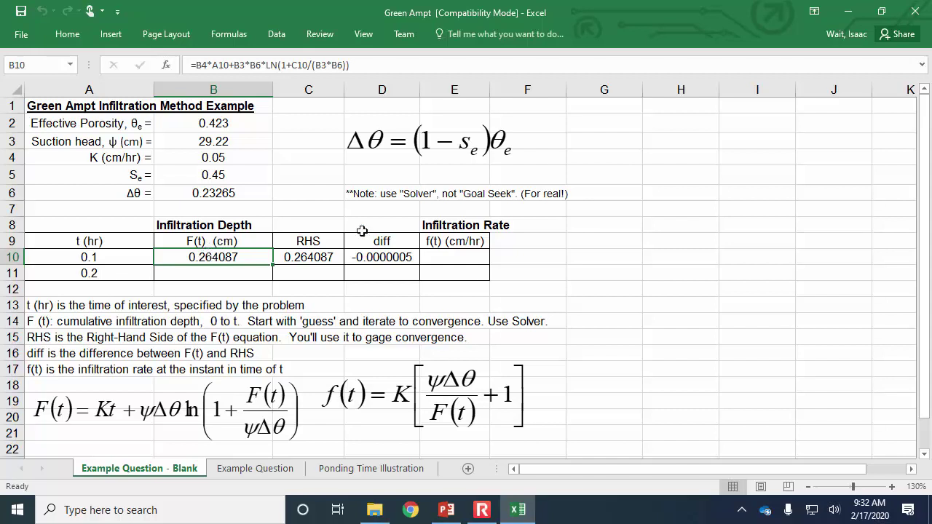
Step: Enter the infiltration rate formula =$B$4*($B$3*$B$6/B10+1) in f(t) cell E10 for 0.1 hr
click(441, 258)
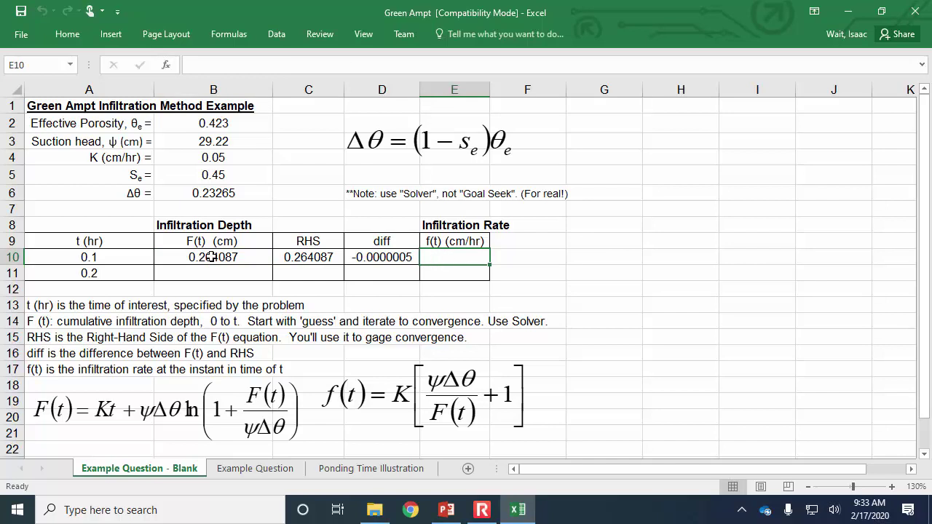
text(=)
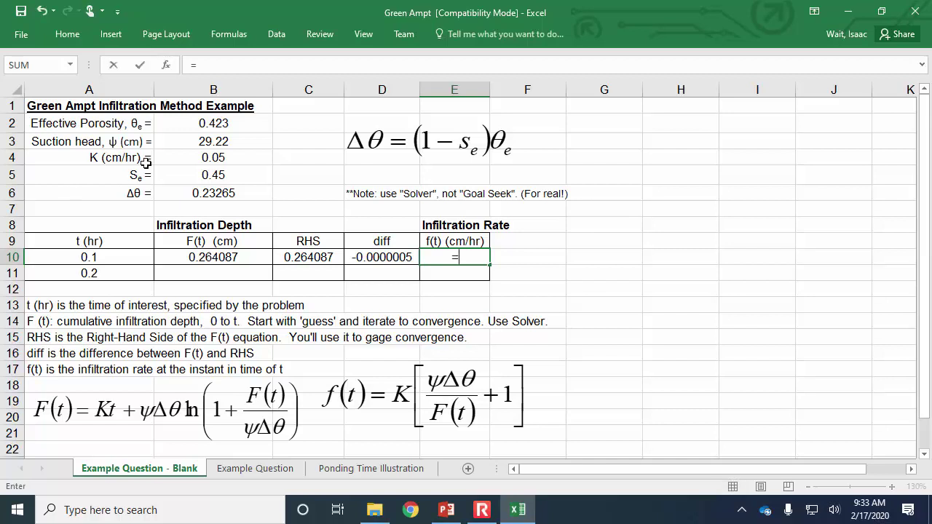
click(181, 157)
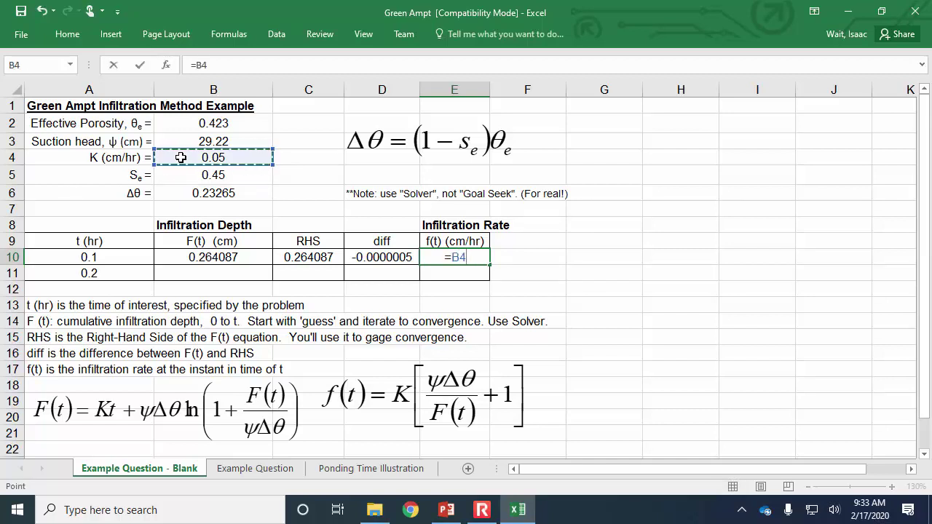
key(F4)
text(*)
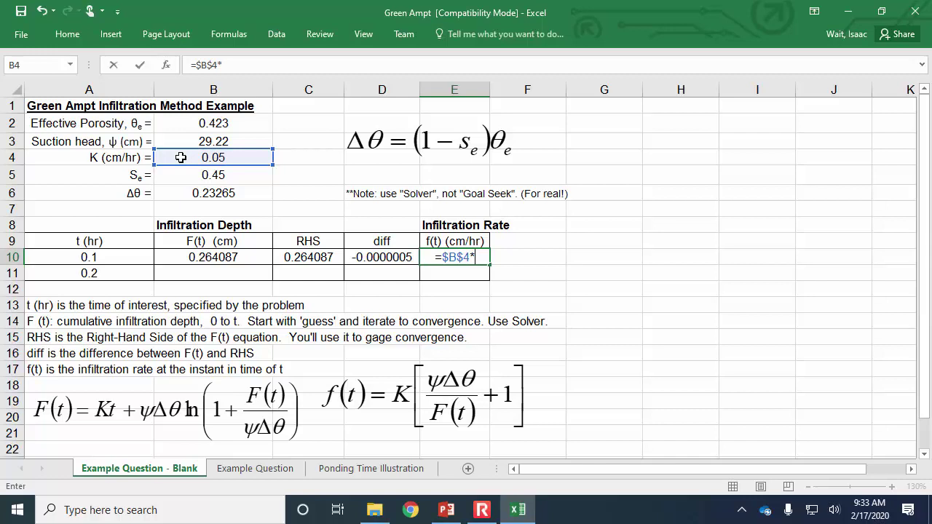
text(()
click(237, 142)
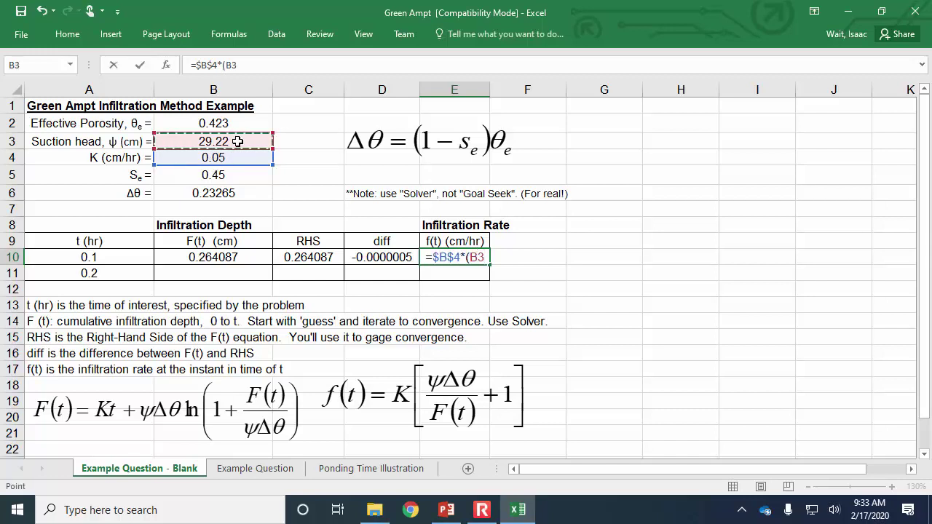
key(F4)
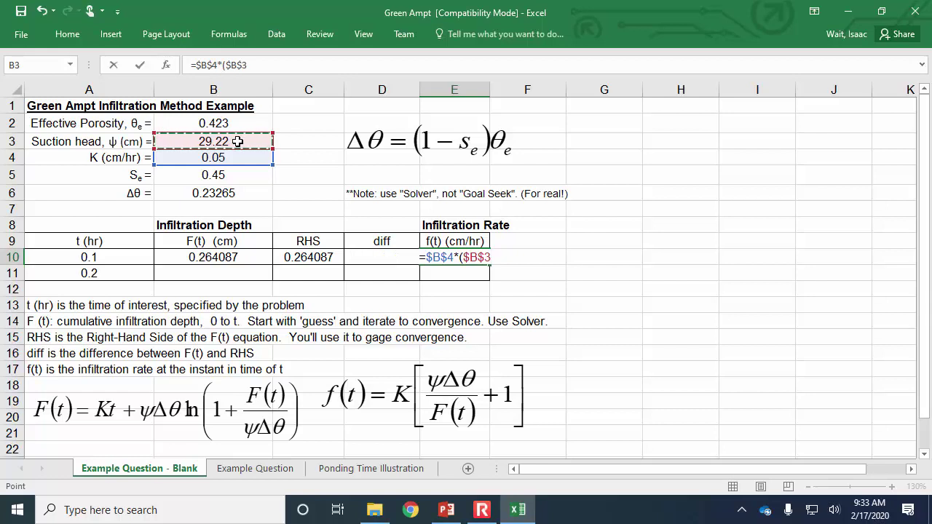
text(*)
click(227, 194)
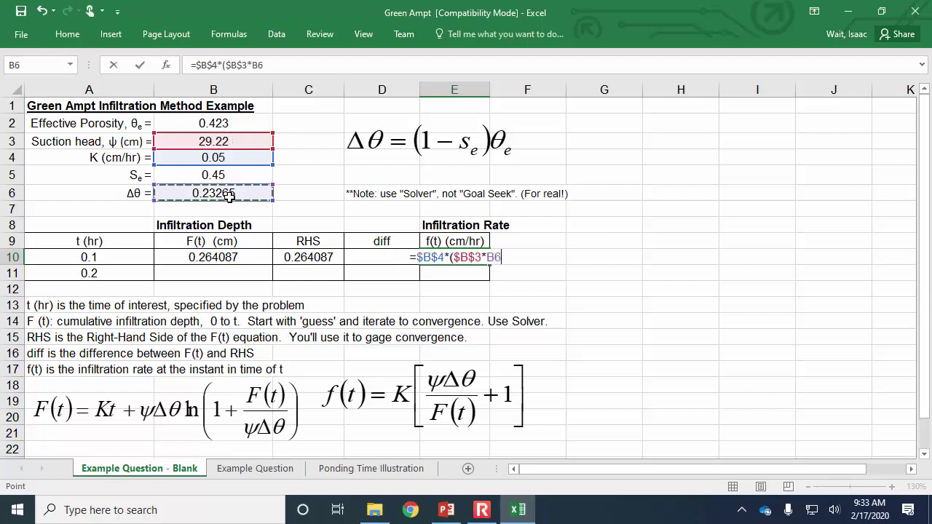
key(F4)
text(/)
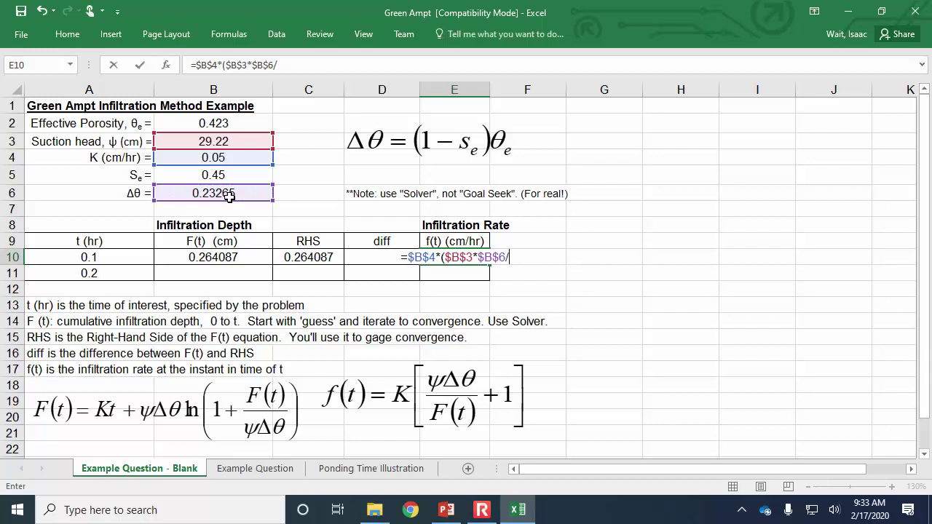
click(213, 258)
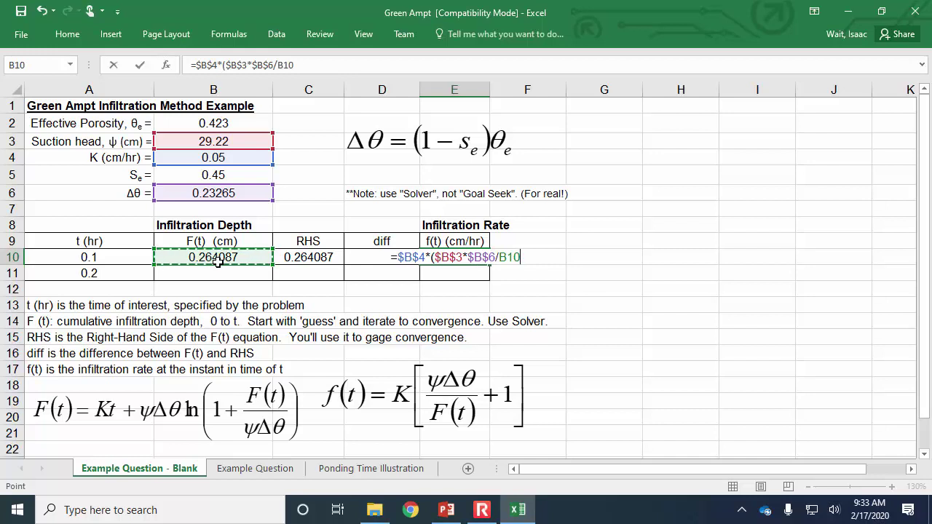
text(+1)
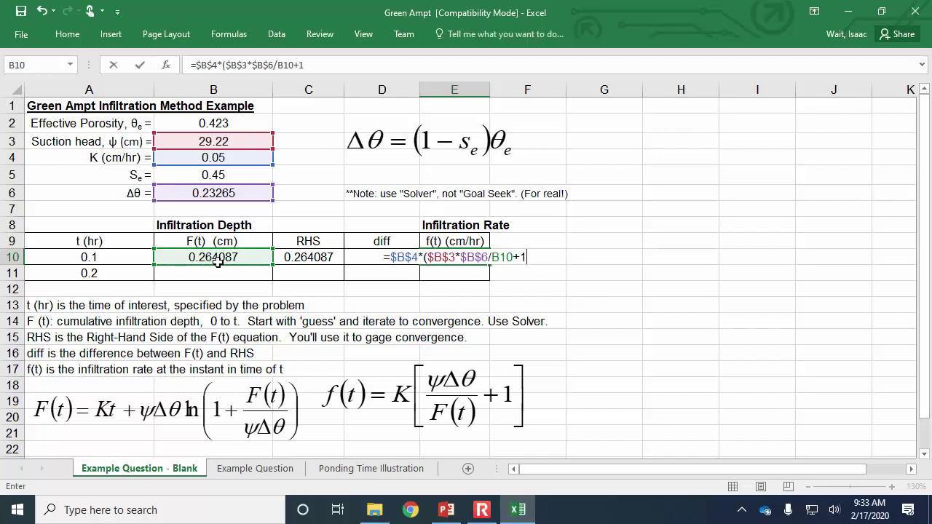
text())
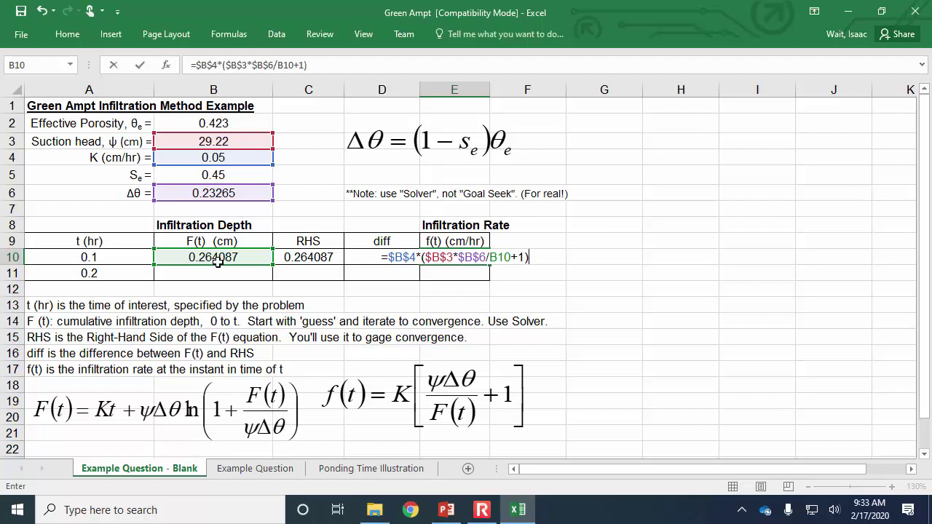
key(Return)
key(Up)
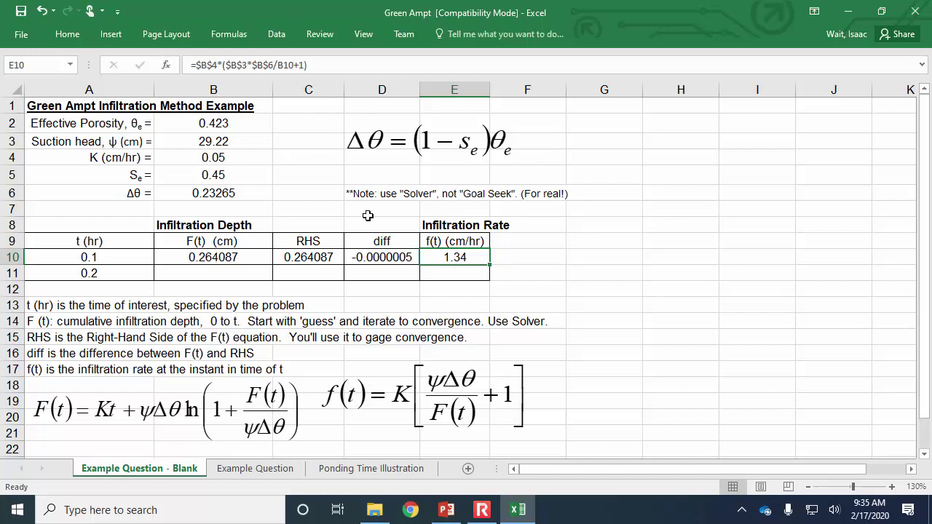
Step: Check the formulas in B10 and E10, view the Cumulative Infiltration slide in PowerPoint, and return to the Excel workbook
click(249, 258)
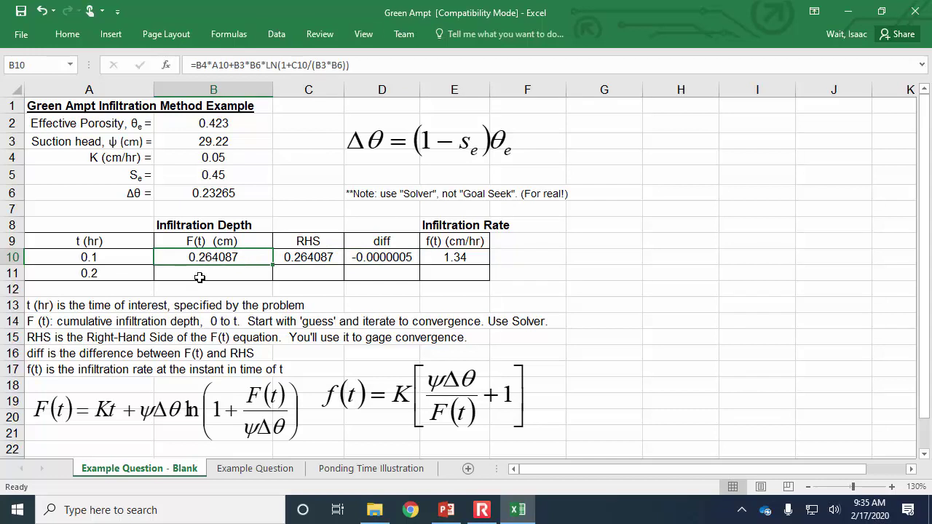
click(464, 252)
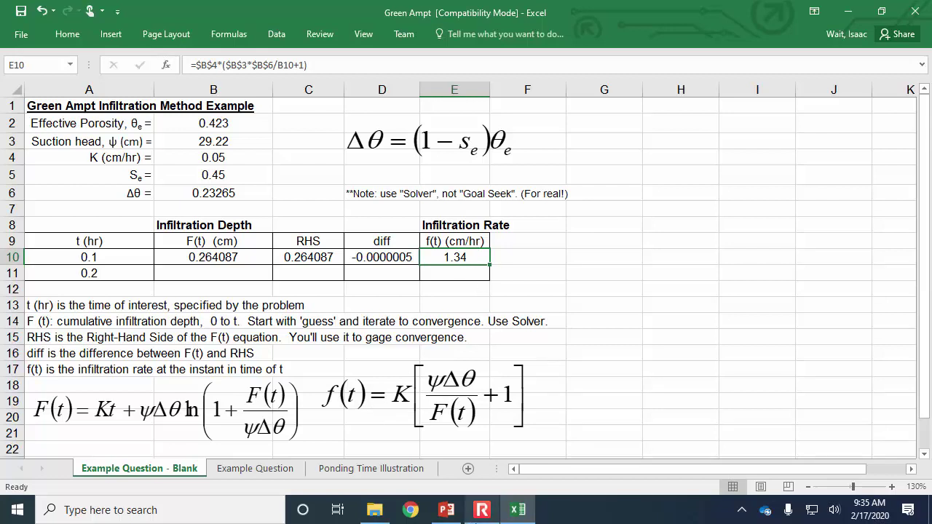
click(447, 511)
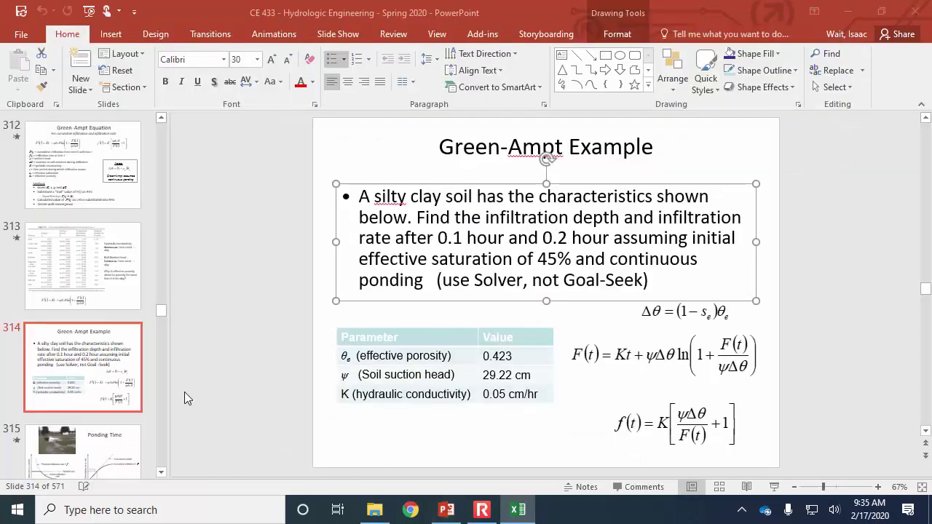
click(40, 383)
scroll(43, 378, down, 2)
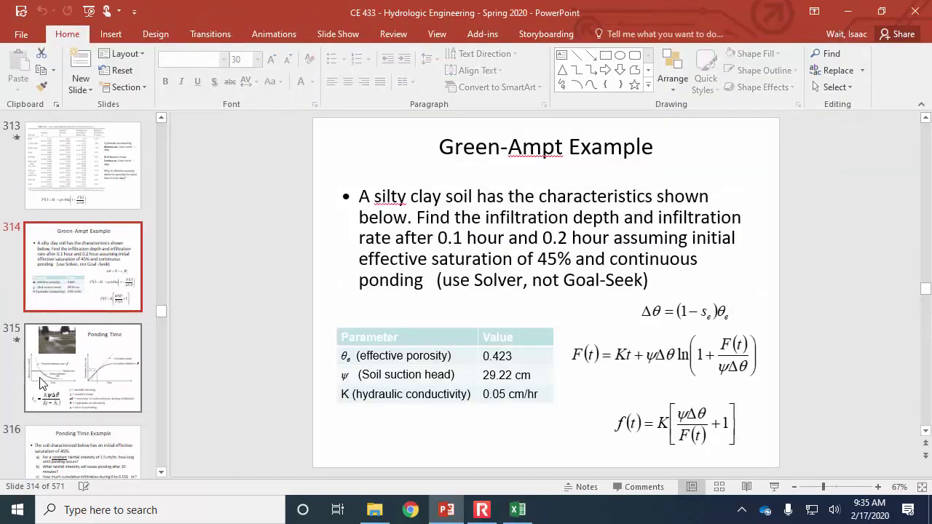
scroll(45, 370, up, 3)
click(66, 198)
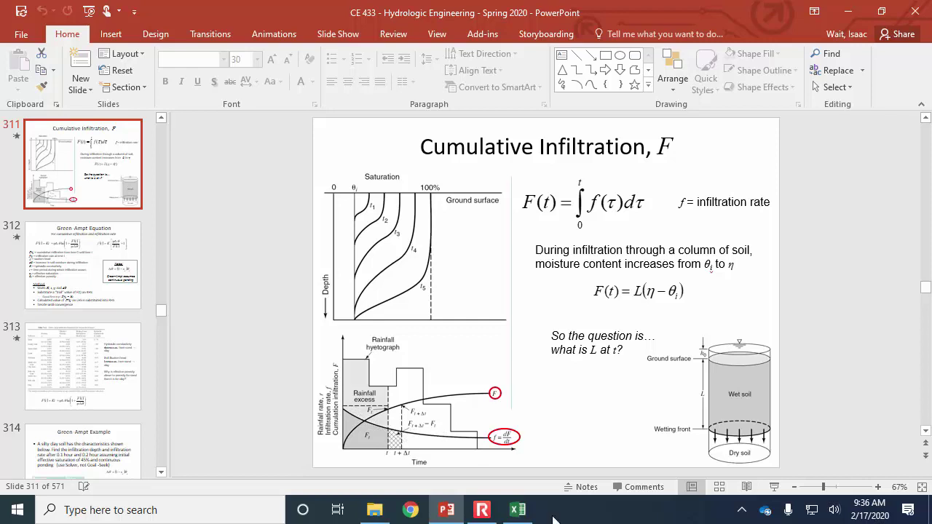
click(522, 517)
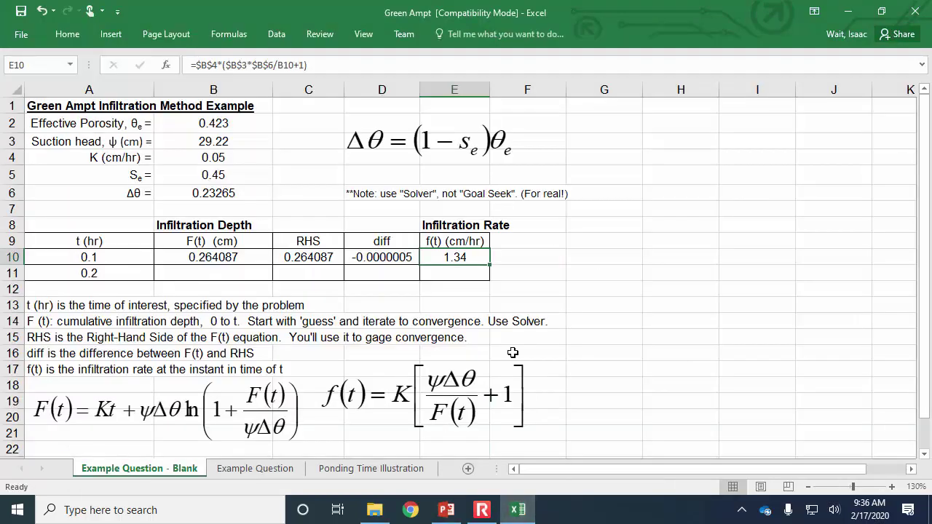
Step: Make the B4, B3 and B6 references ahead of the LN term absolute in the F(t) formula of B10
click(138, 412)
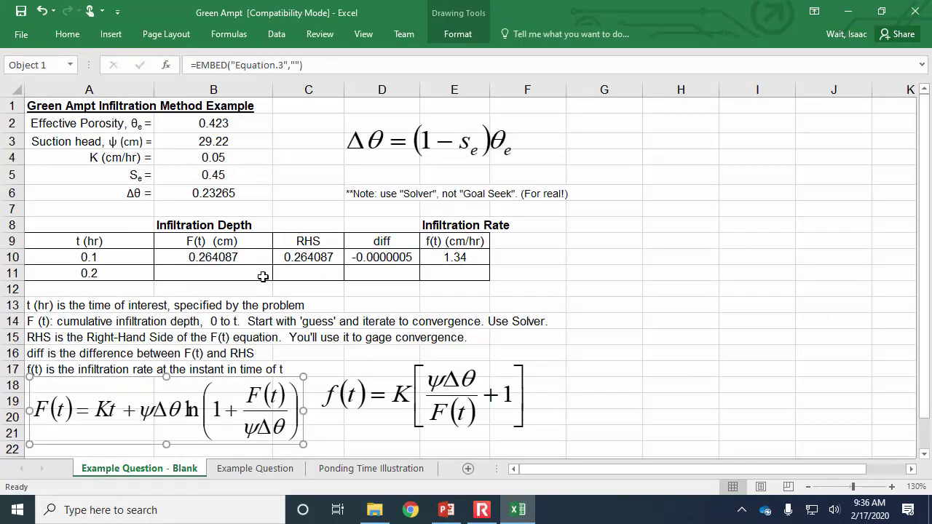
click(230, 273)
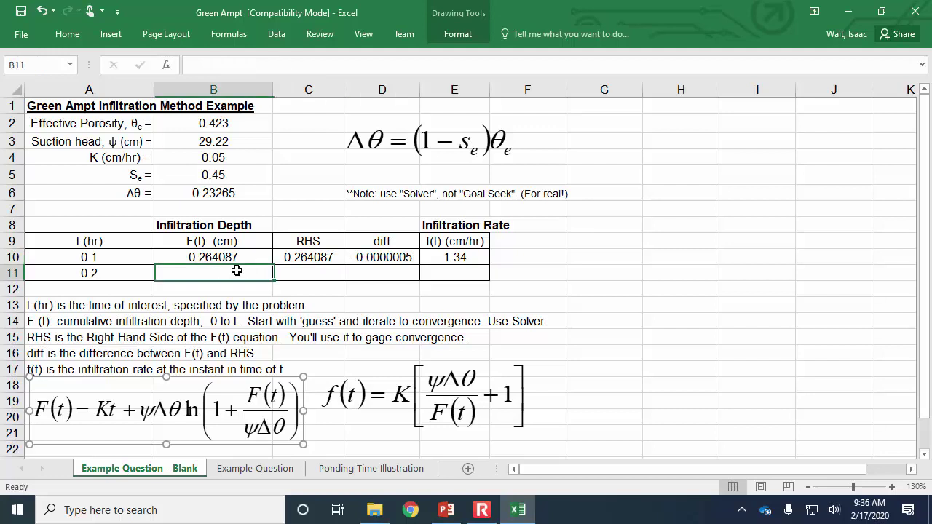
click(240, 257)
click(332, 64)
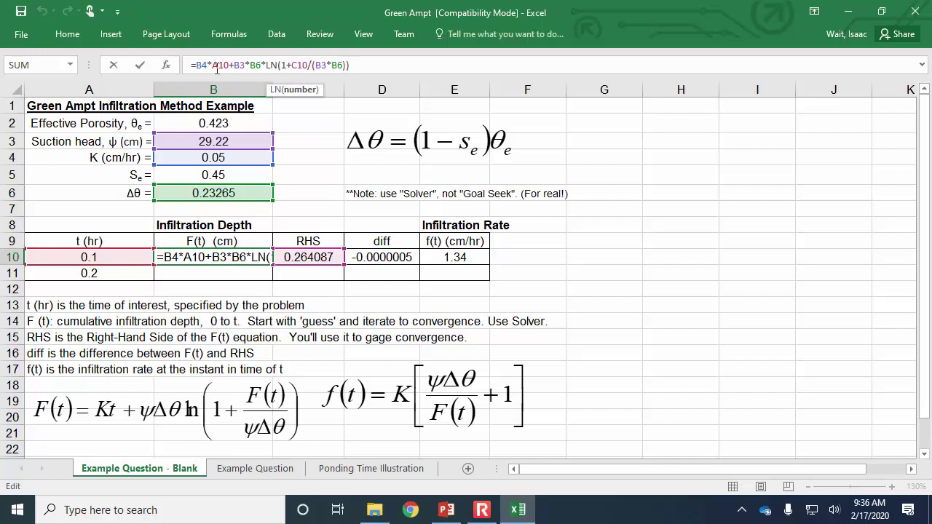
click(201, 66)
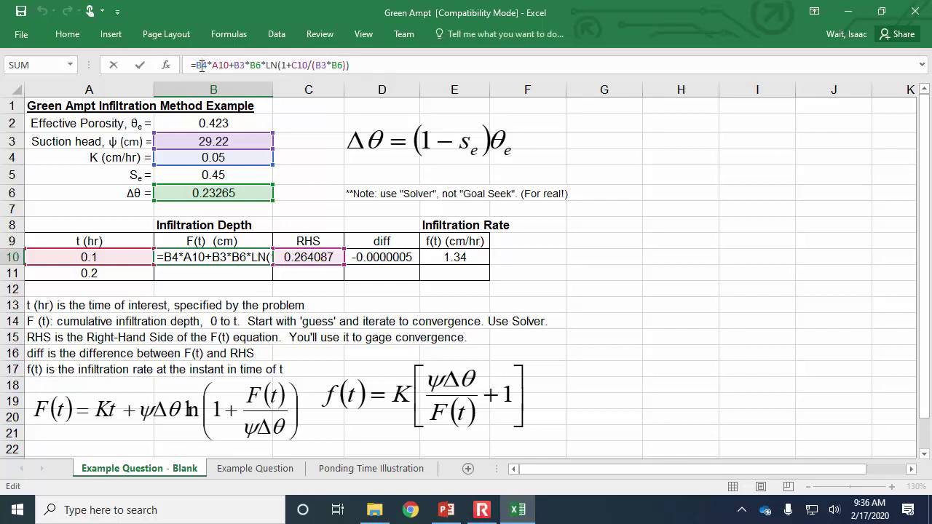
key(F4)
click(245, 66)
key(F4)
click(277, 66)
key(F4)
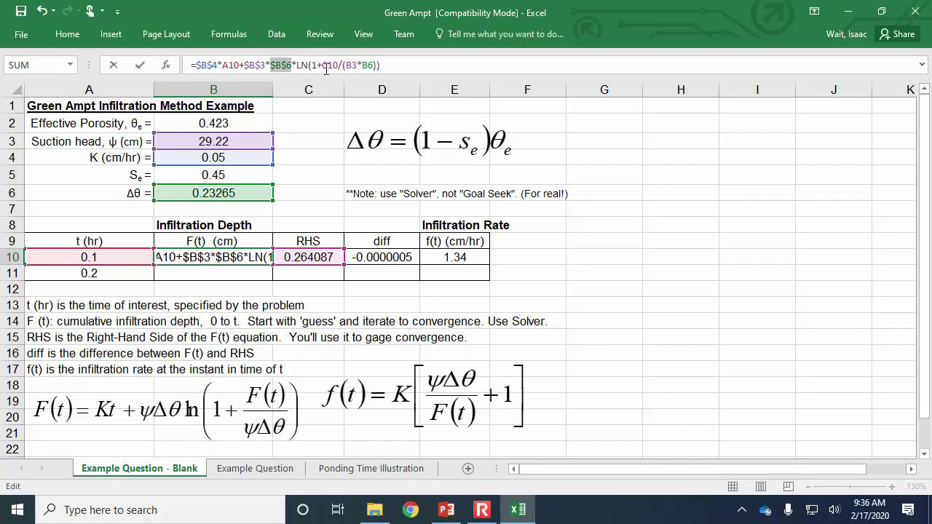
Step: Make the B3 and B6 references inside the LN term of B10 absolute and commit the formula
click(329, 65)
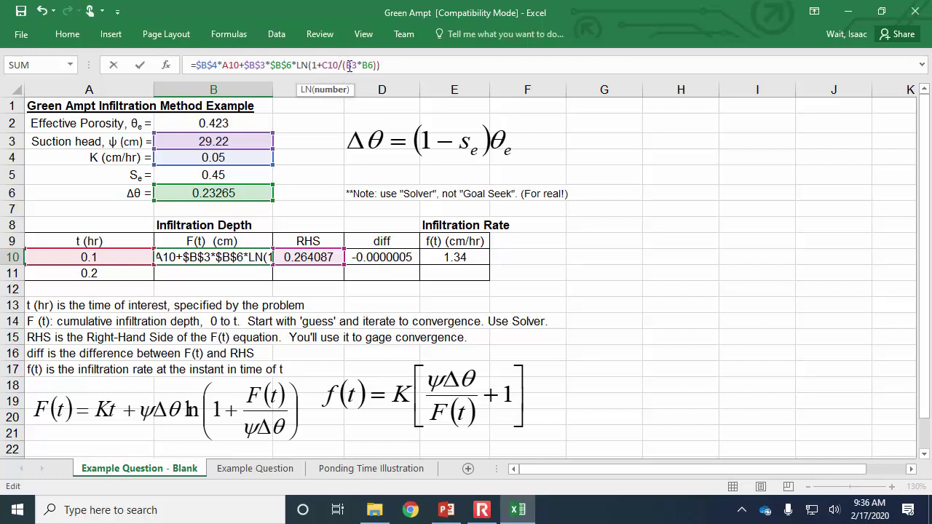
key(Right)
key(Right)
key(Right)
key(Right)
key(F4)
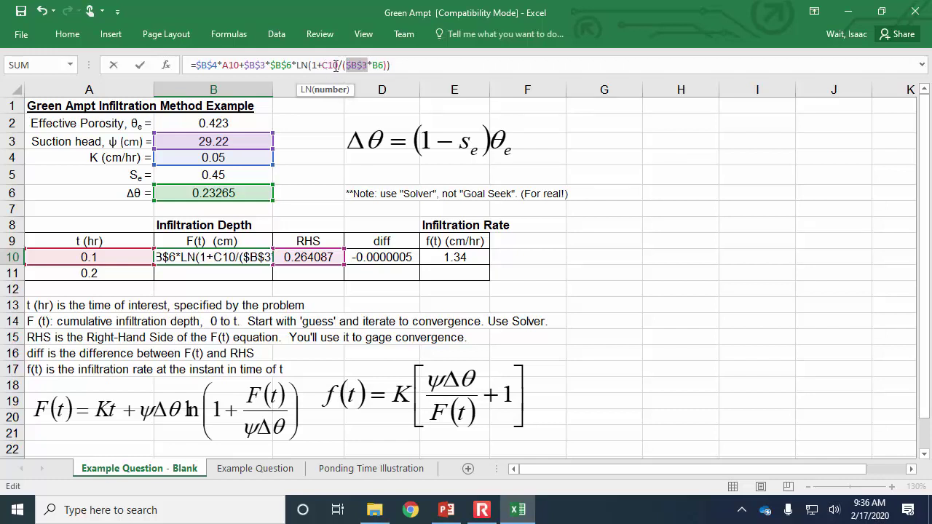
click(378, 66)
key(F4)
click(415, 65)
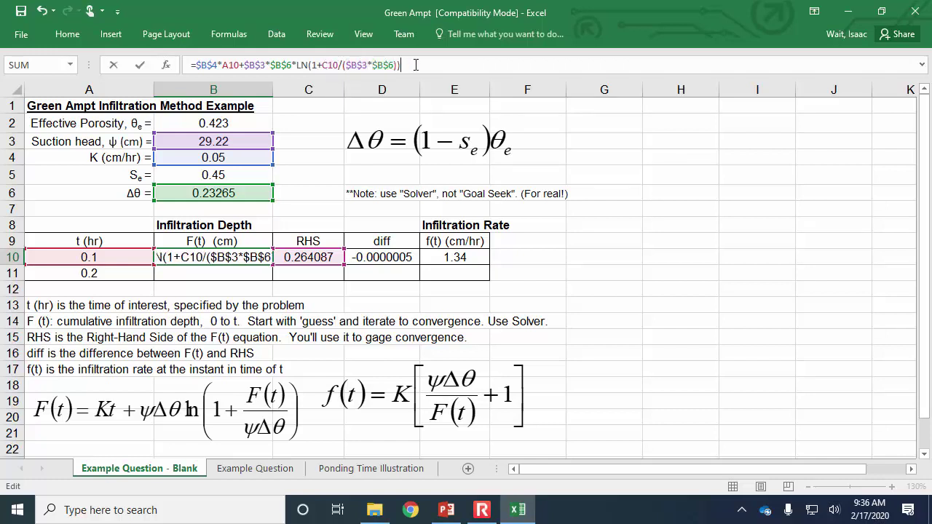
key(Return)
Step: Enter 0.3 as the initial RHS guess in C11 for 0.2 hr
click(310, 269)
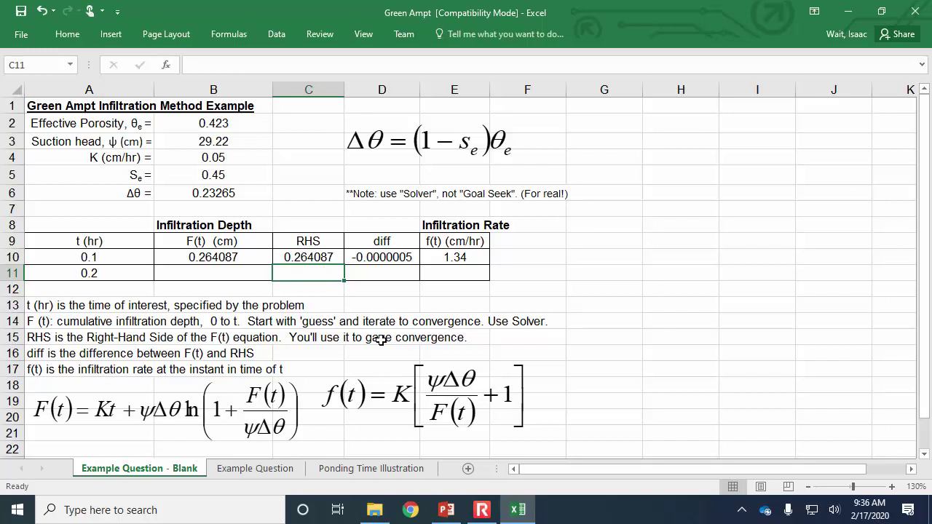
text(.3.)
key(BackSpace)
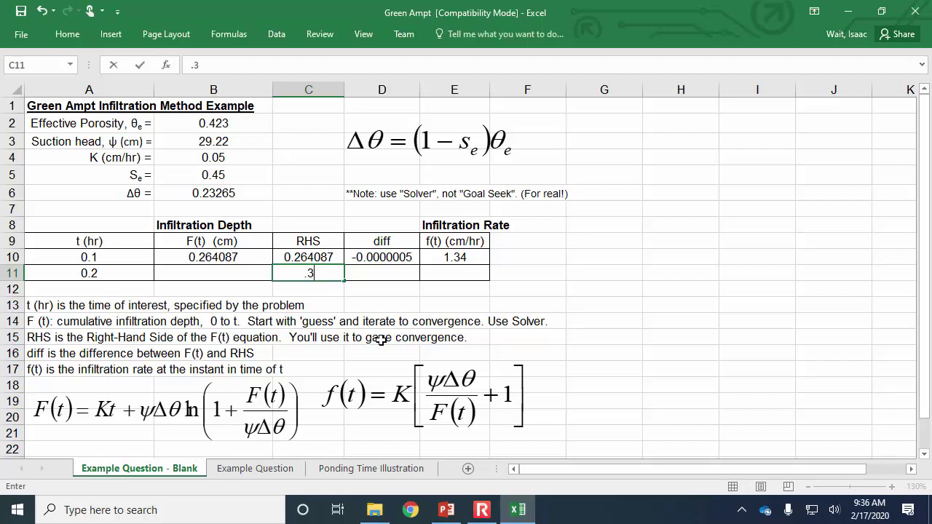
key(Return)
key(Up)
key(Left)
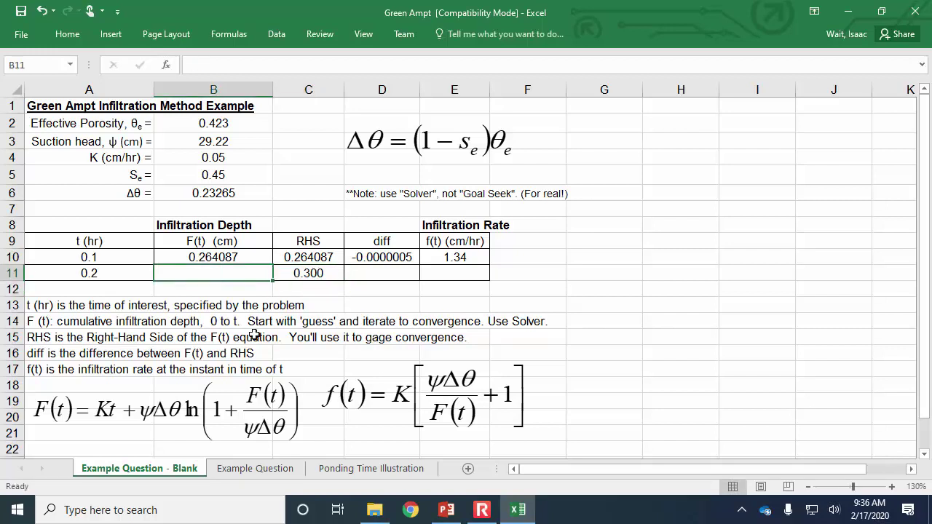
Step: Fill the F(t) formula from B10 and the diff formula from D10 down into row 11
click(253, 261)
drag(271, 266, 271, 276)
click(402, 257)
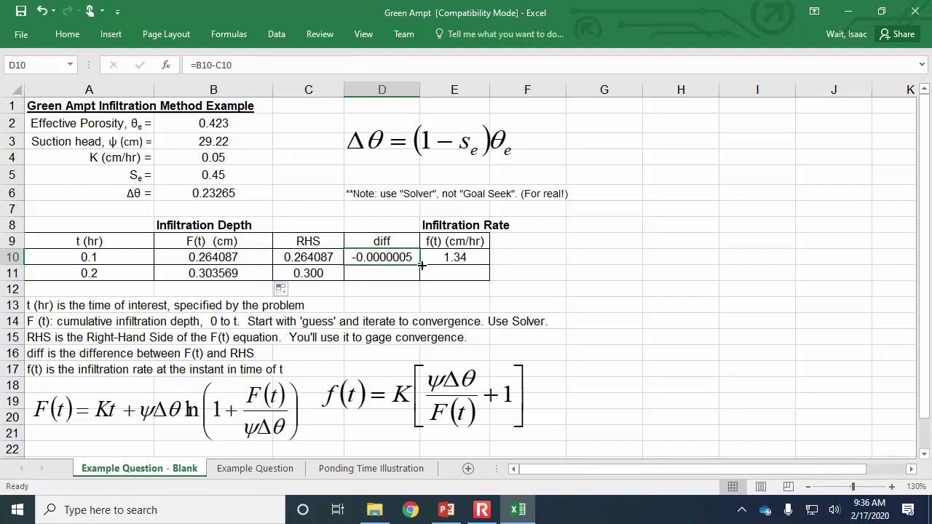
drag(420, 266, 421, 276)
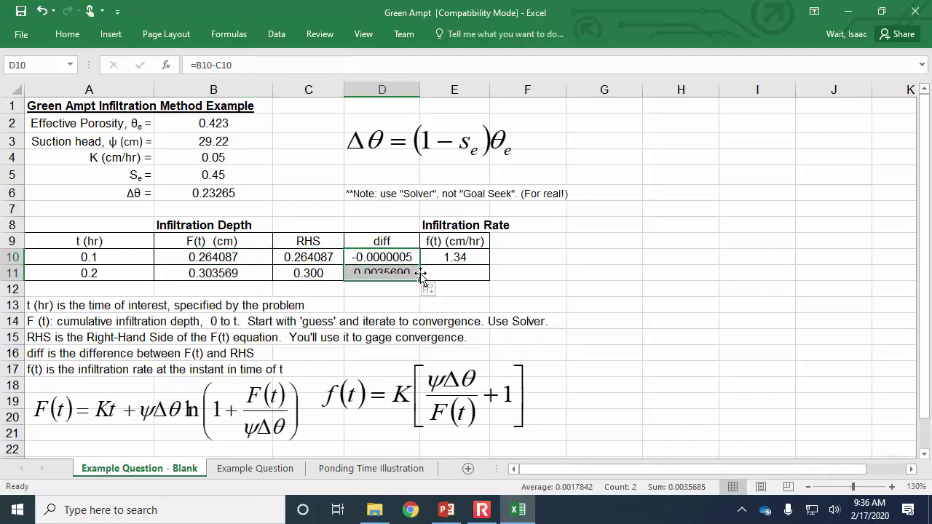
click(407, 293)
Step: Open Solver for the 0.2 hr row and set its objective to the diff cell D11
click(318, 276)
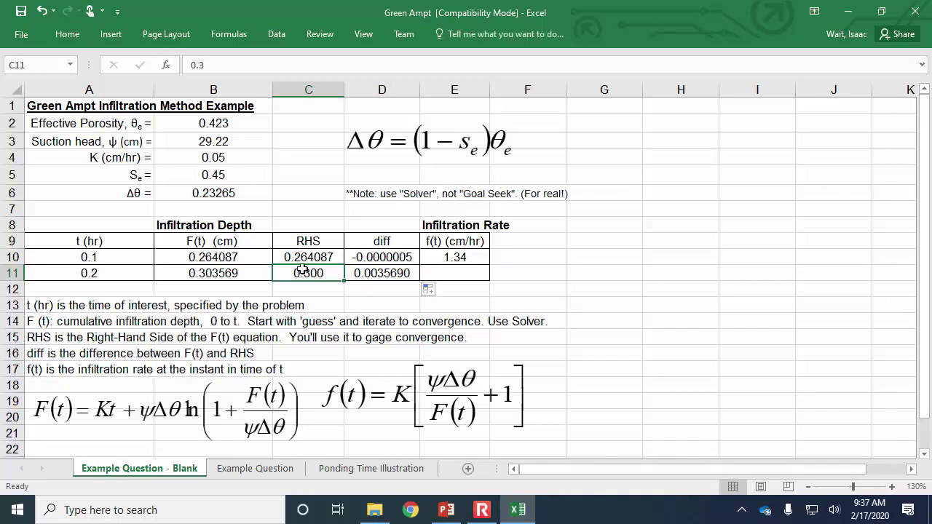
click(221, 275)
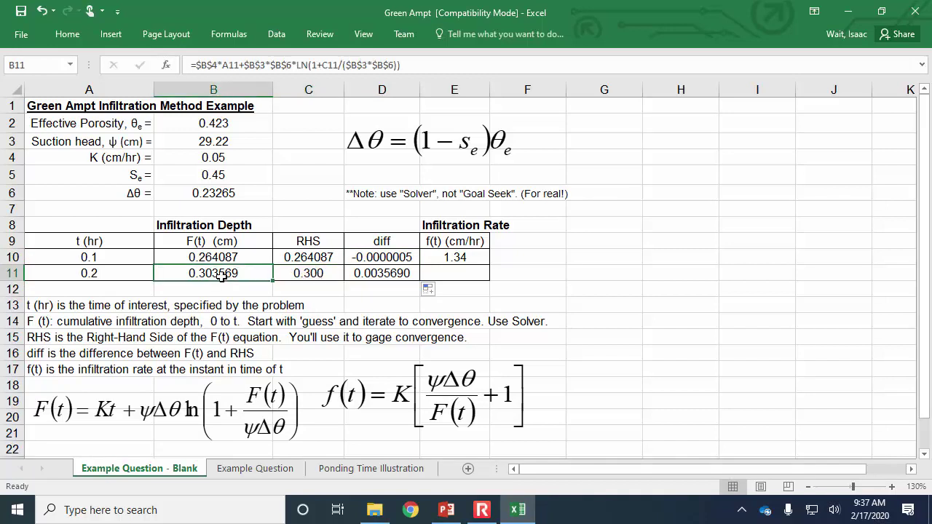
click(321, 277)
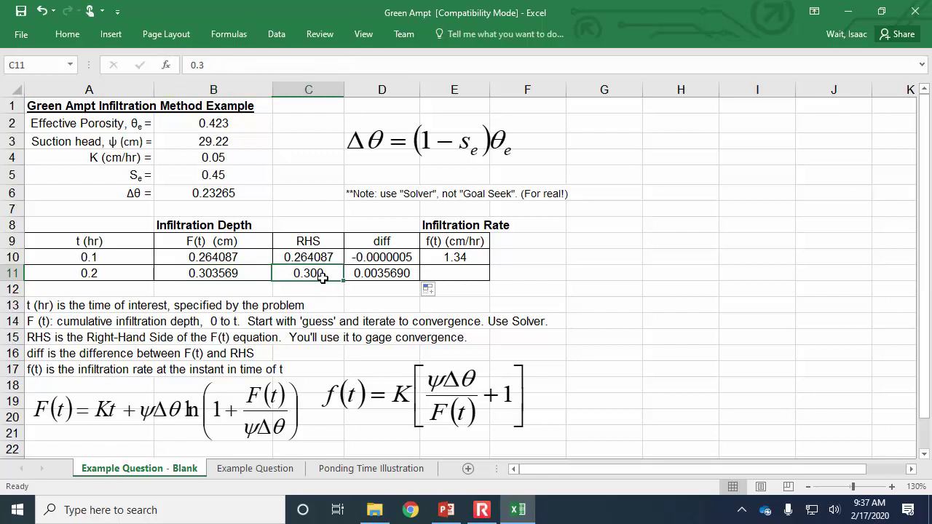
click(66, 35)
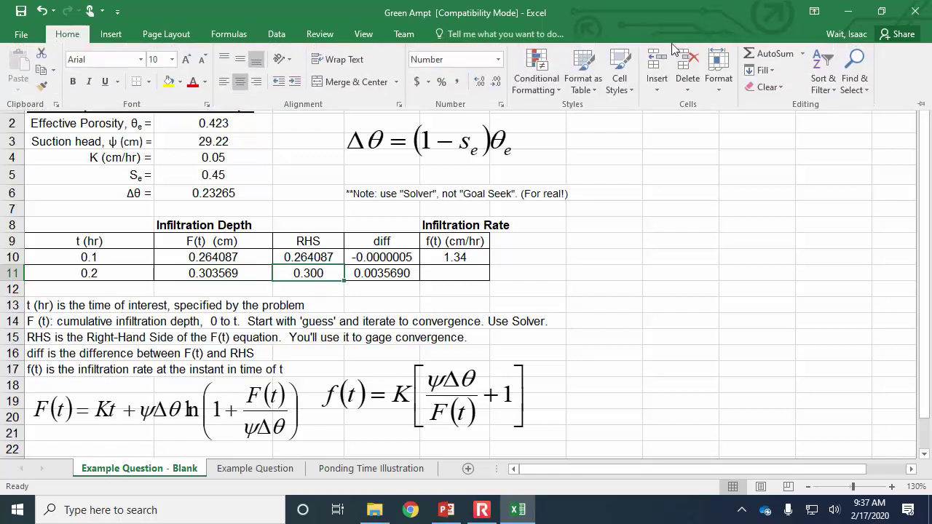
click(277, 34)
click(861, 62)
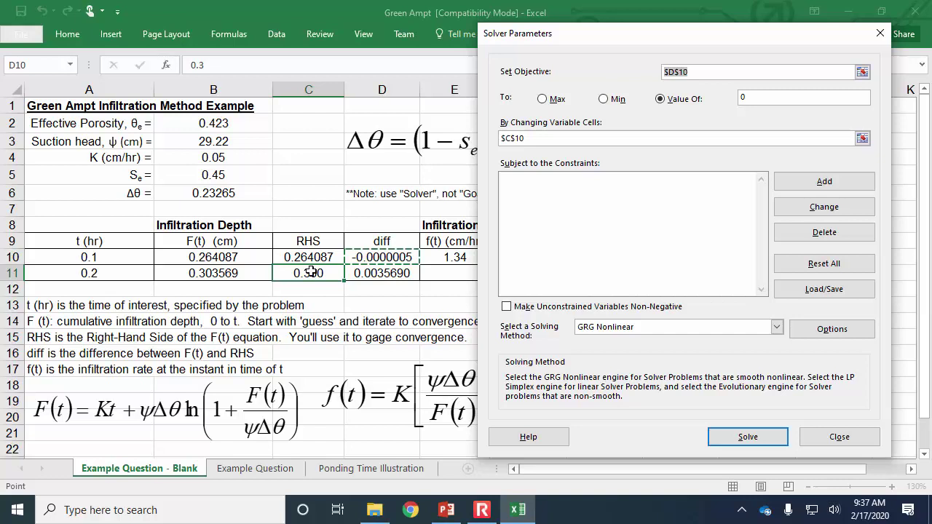
click(378, 273)
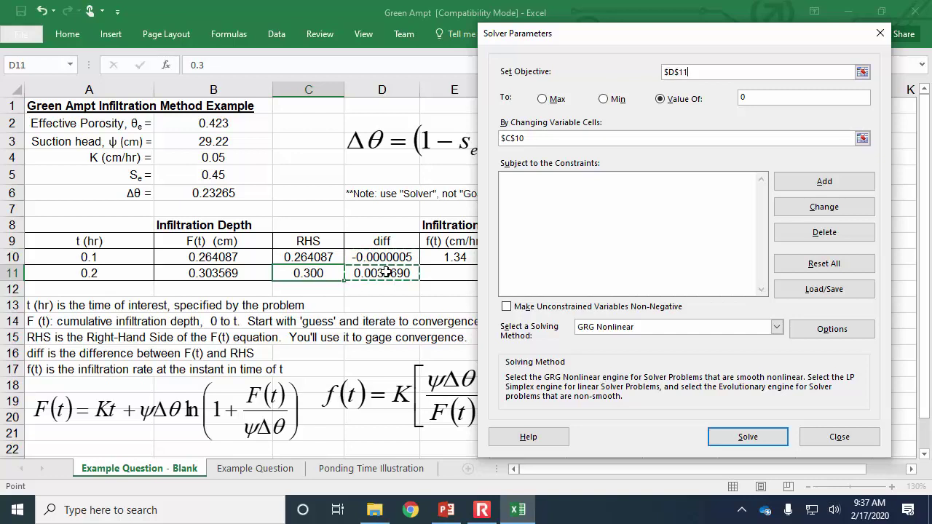
Step: Set C11 as Solver's changing variable cell, solve for a D11 value of 0 and keep the solution
click(862, 138)
click(317, 273)
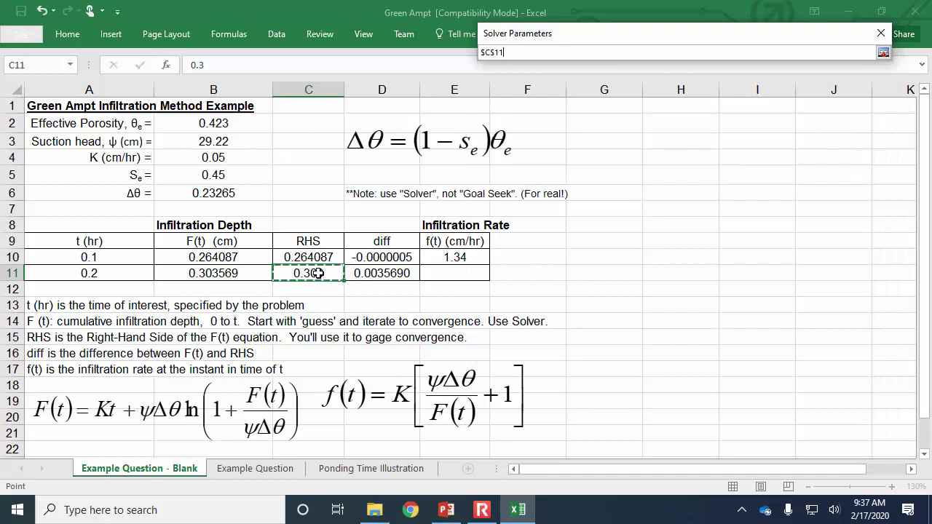
click(883, 53)
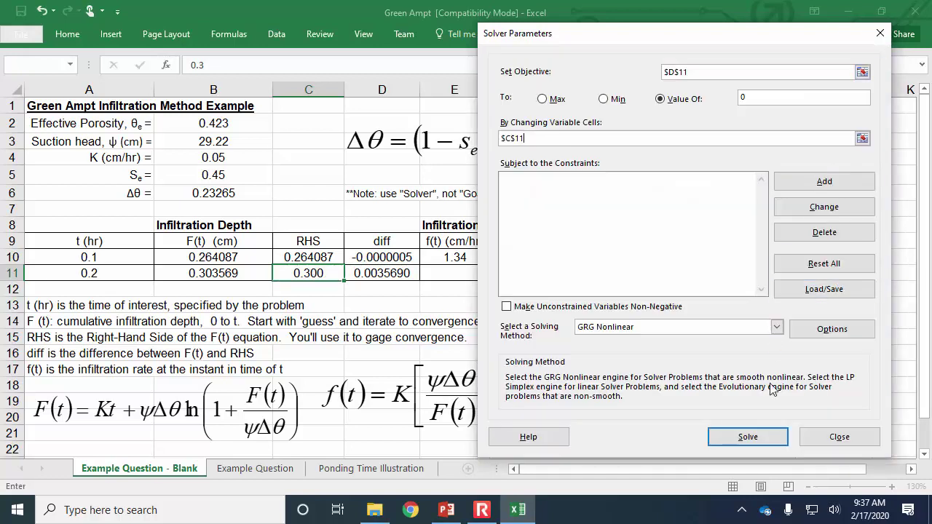
click(748, 437)
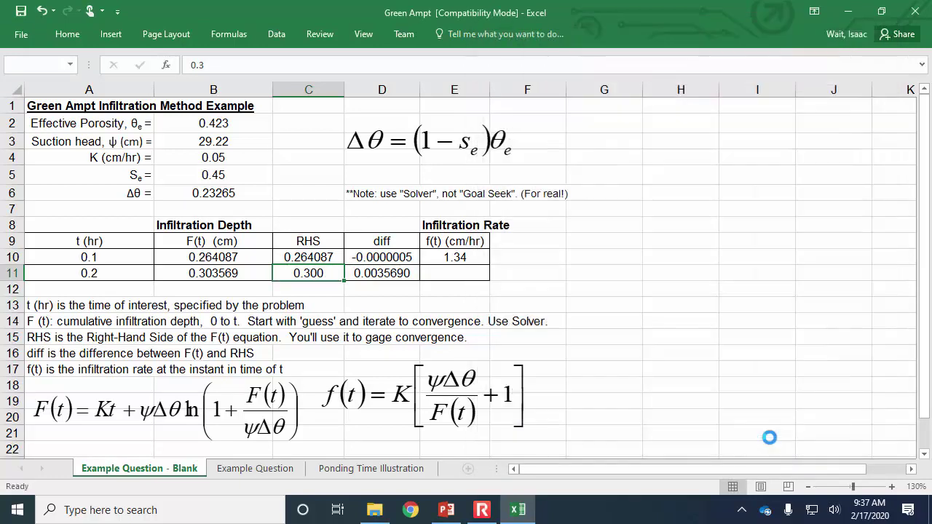
click(317, 280)
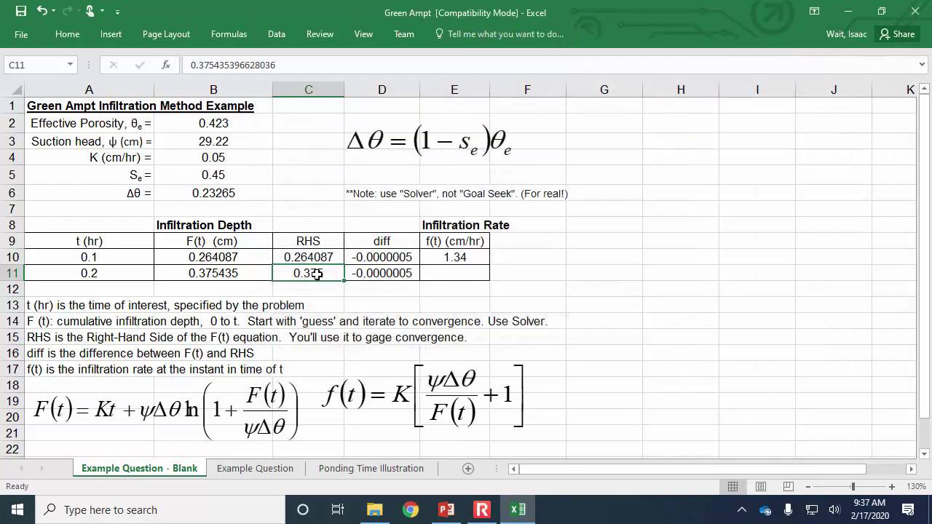
click(676, 257)
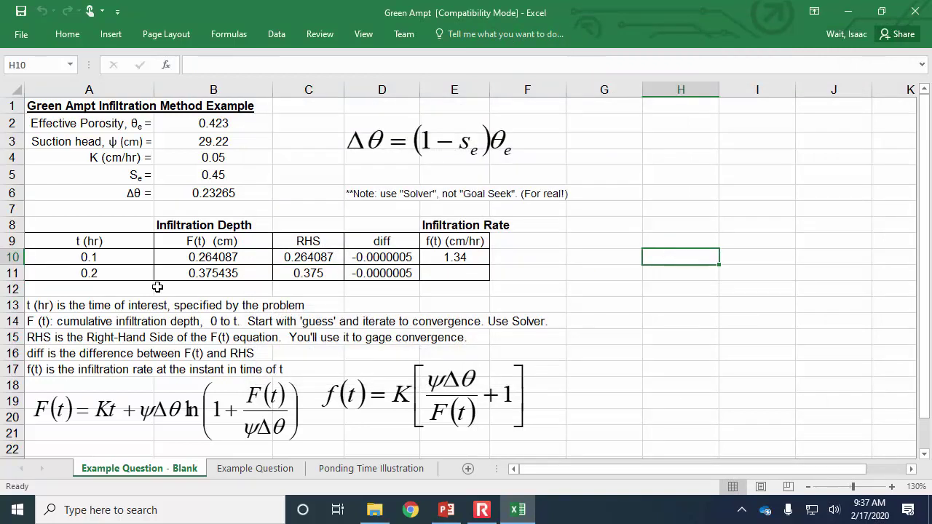
Step: Review the F(t) formulas in B10 and B11, and fill the f(t) infiltration rate formula from E10 down into E11
click(207, 272)
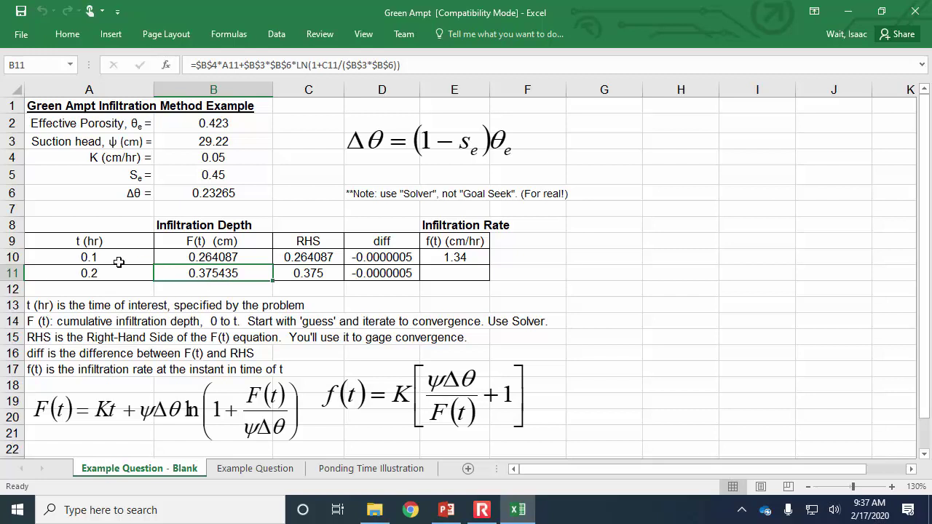
click(226, 257)
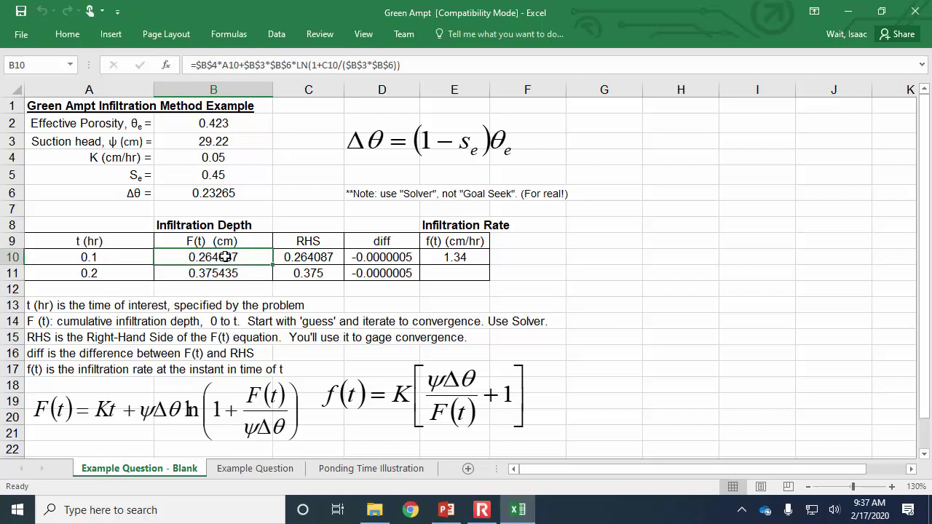
click(213, 275)
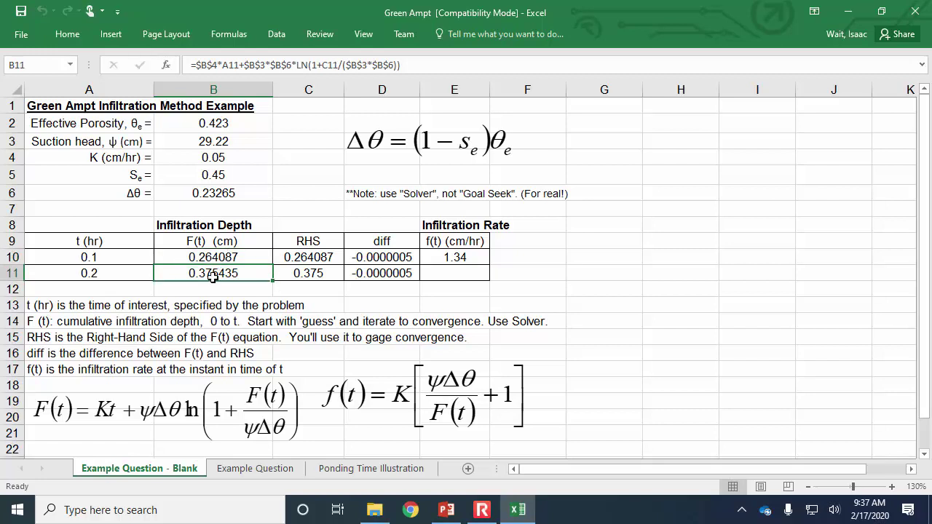
click(206, 253)
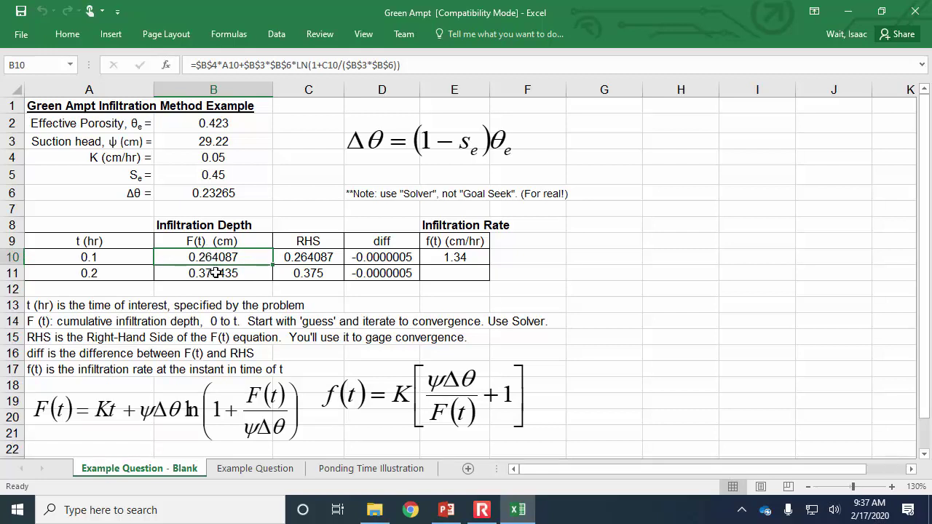
click(450, 257)
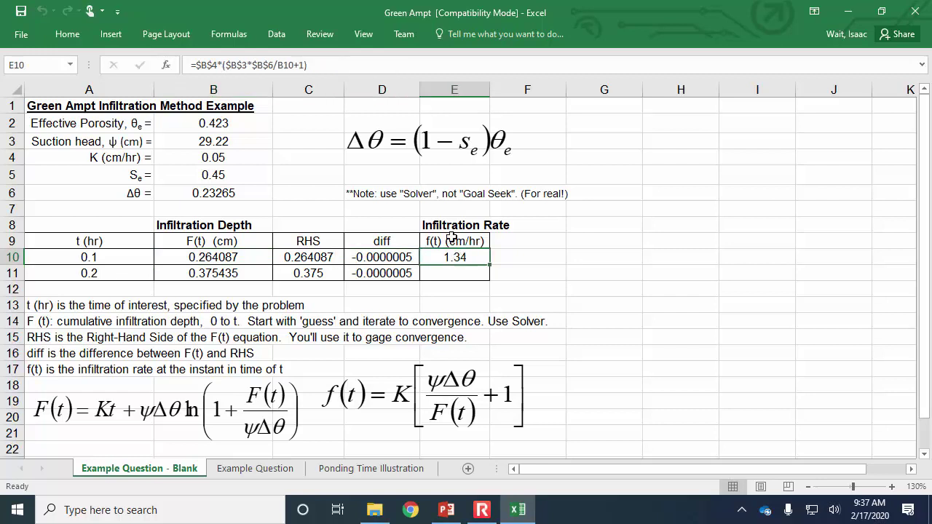
click(386, 71)
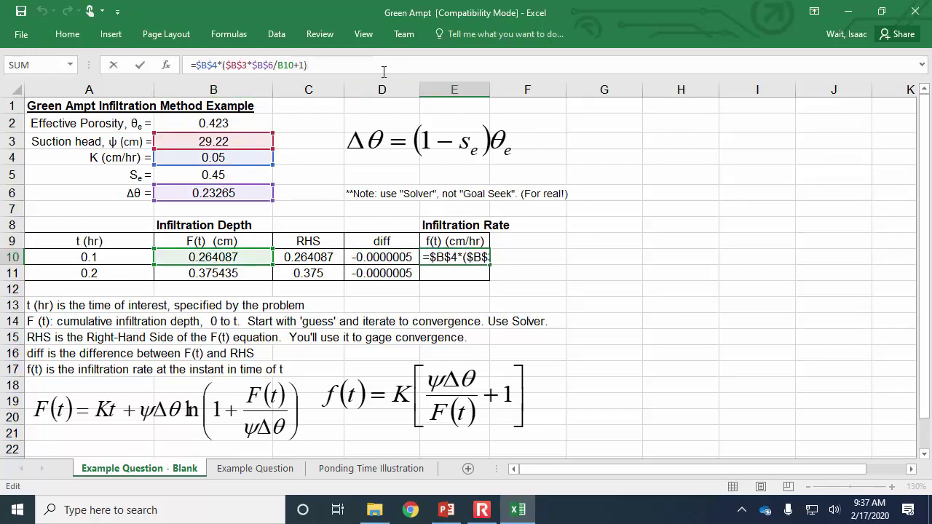
key(Escape)
drag(489, 265, 488, 273)
click(557, 272)
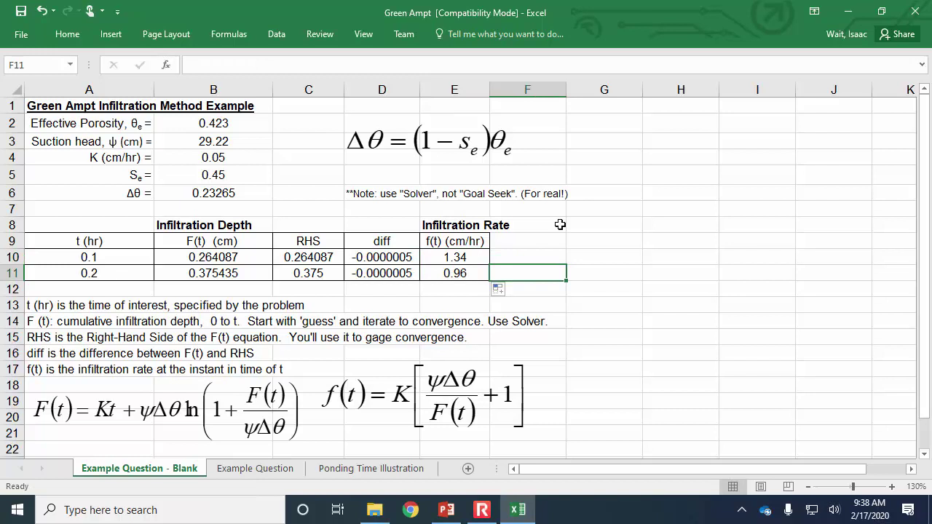
click(477, 260)
click(482, 273)
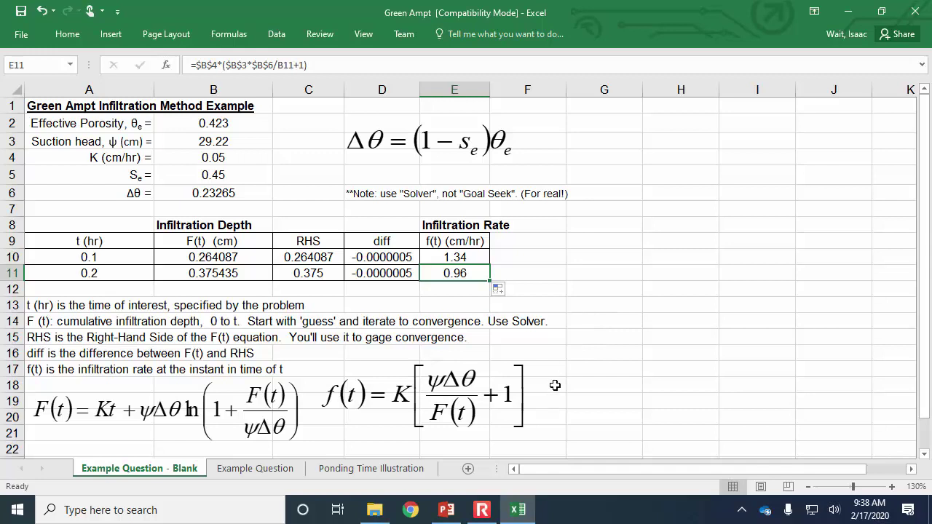
Step: Switch to the PowerPoint lecture, start the slide show from the Cumulative Infiltration slide and advance to the Green-Ampt Example slide
click(447, 514)
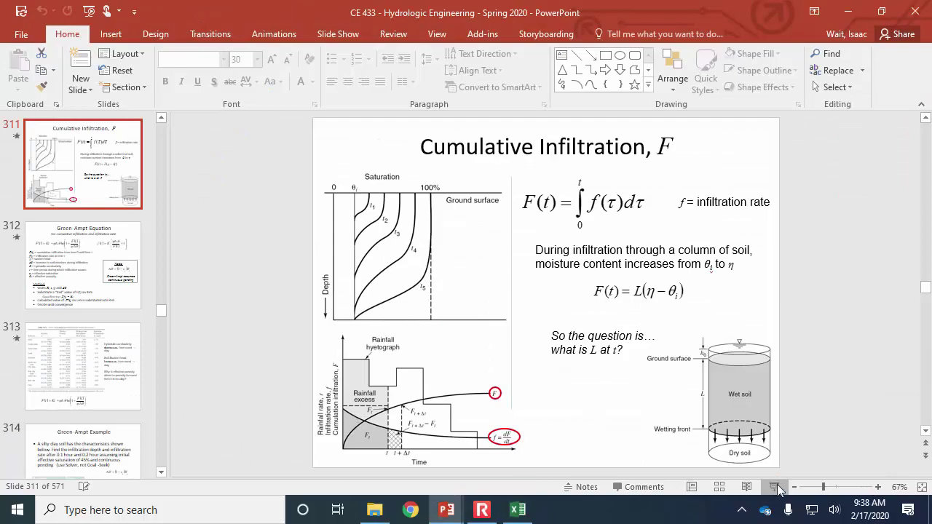
click(777, 488)
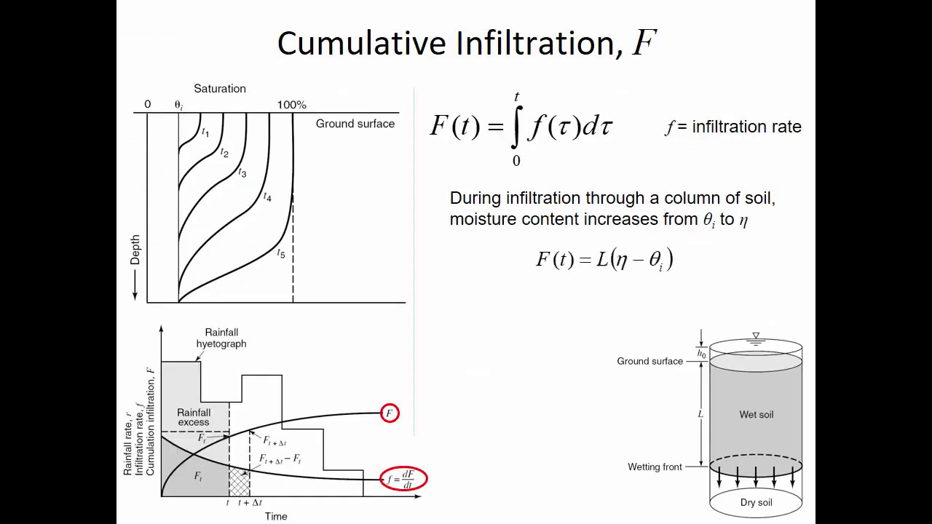
key(Right)
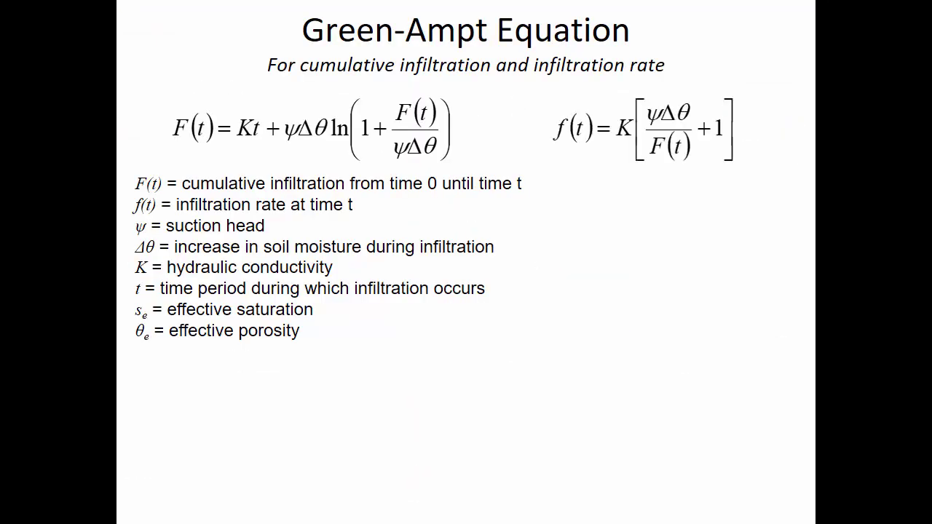
key(Right)
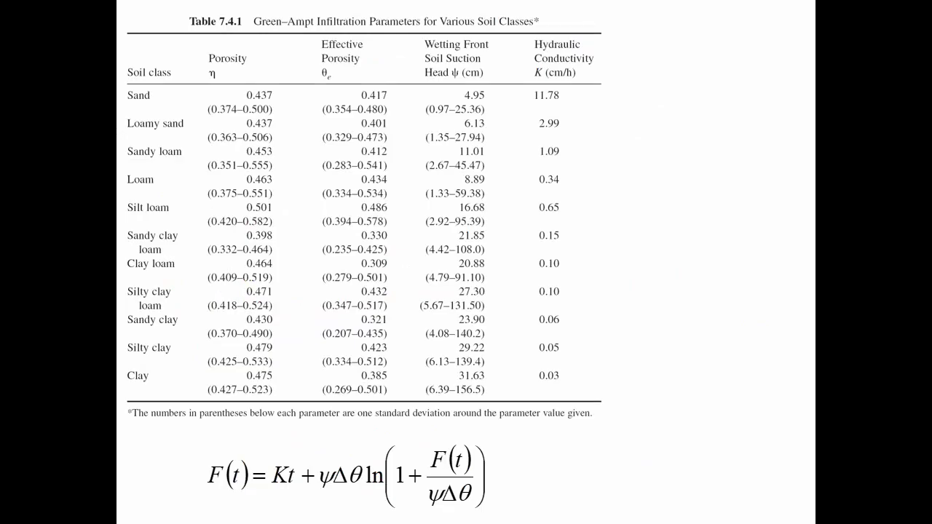
key(Right)
key(Right)
key(Right)
key(Right)
key(Right)
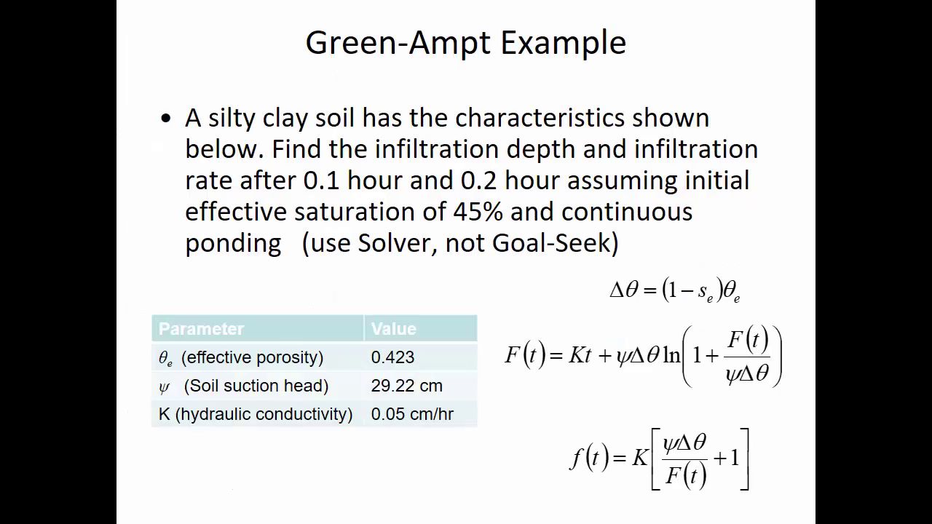
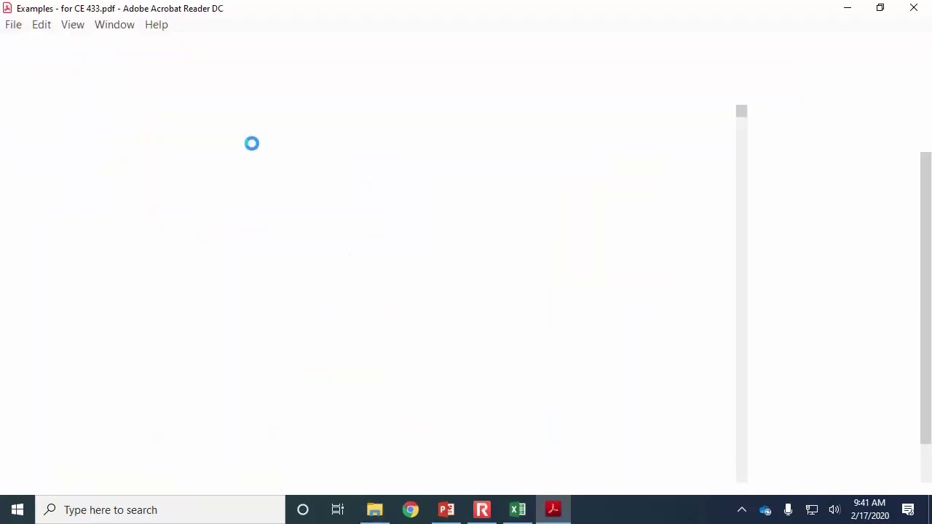
Step: Zoom Examples - for CE 433.pdf out to 75% and find the Ponding Time solution on page 11
click(755, 294)
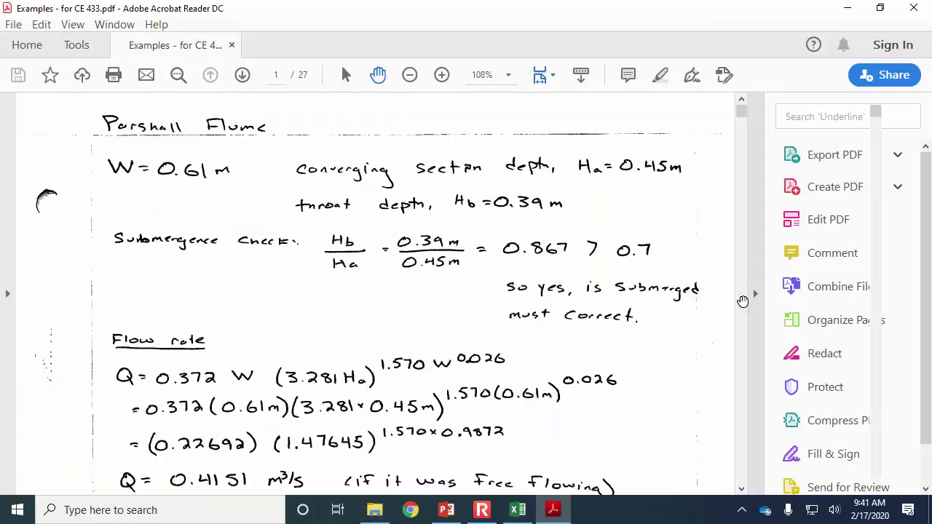
click(410, 75)
scroll(547, 393, down, 10)
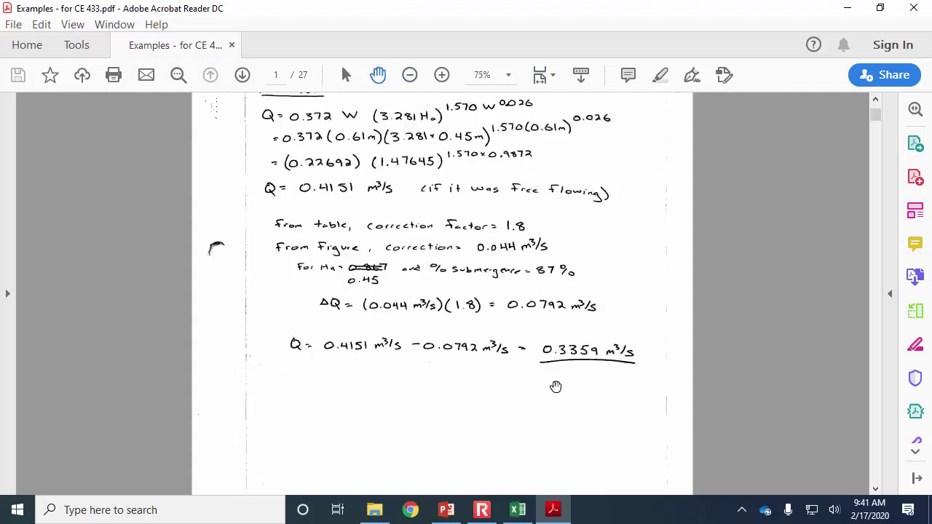
scroll(547, 392, down, 20)
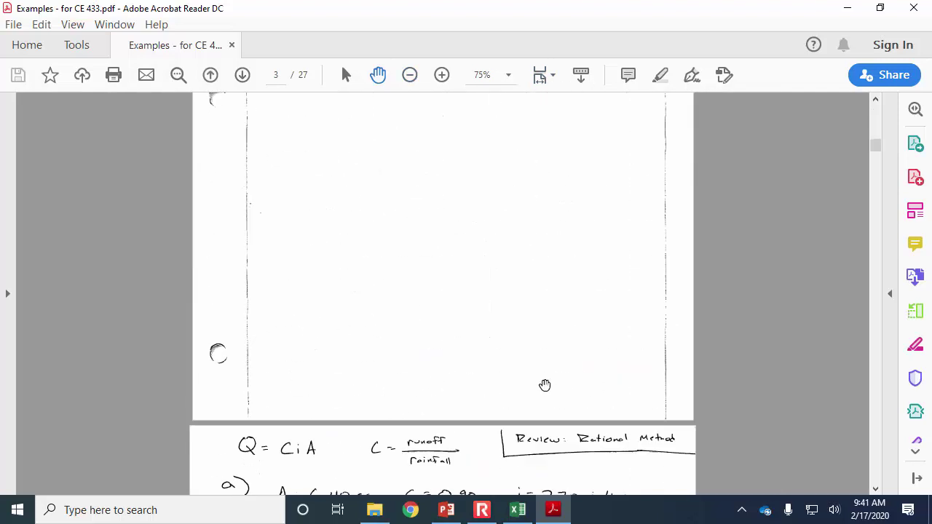
scroll(545, 385, down, 20)
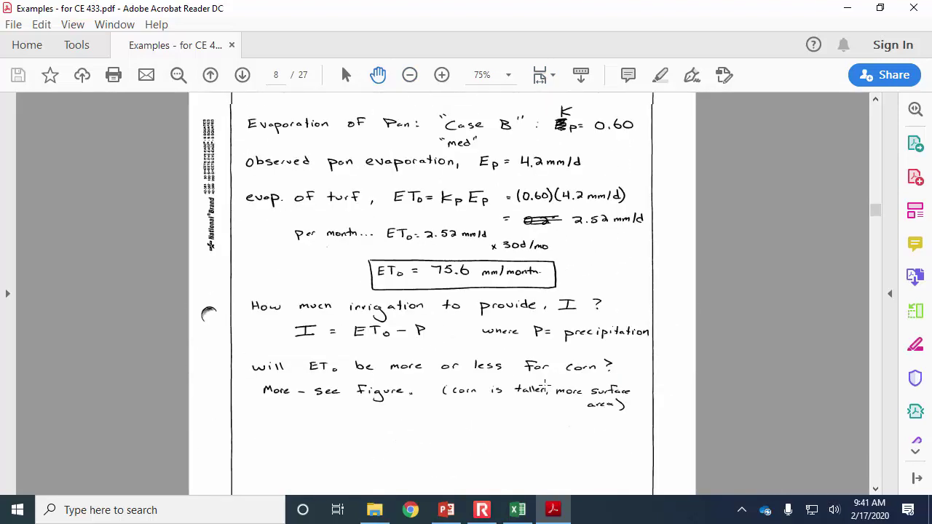
scroll(545, 385, down, 20)
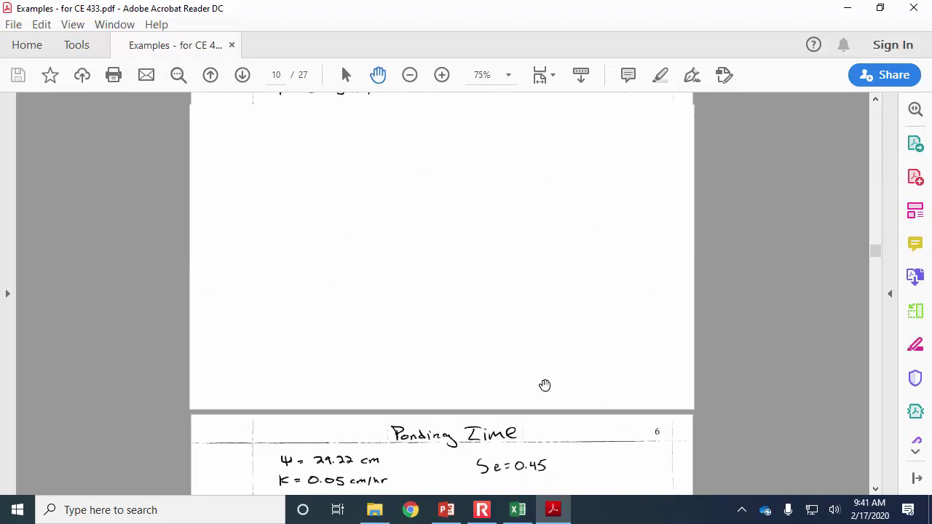
scroll(545, 385, up, 2)
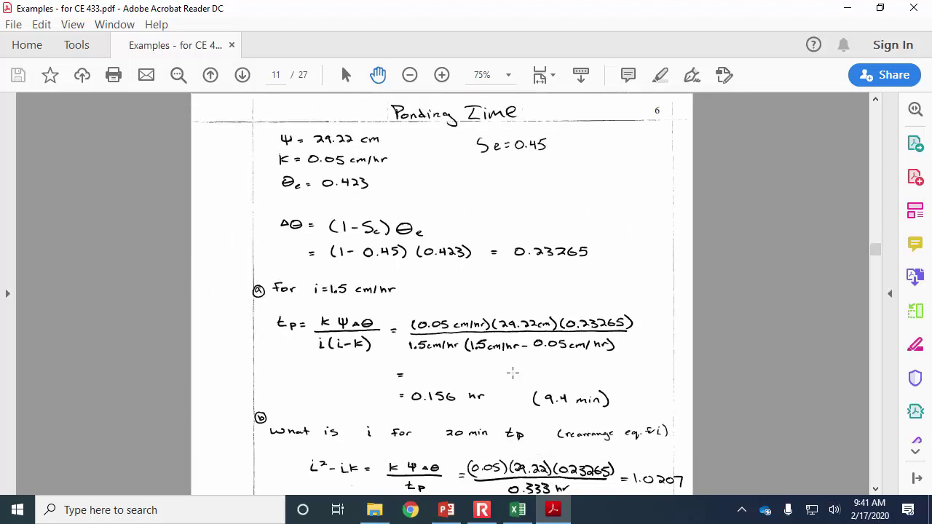
Step: Enlarge the Ponding Time page to 126% and read through the part (a) calculation for i = 1.5 cm/hr
click(441, 75)
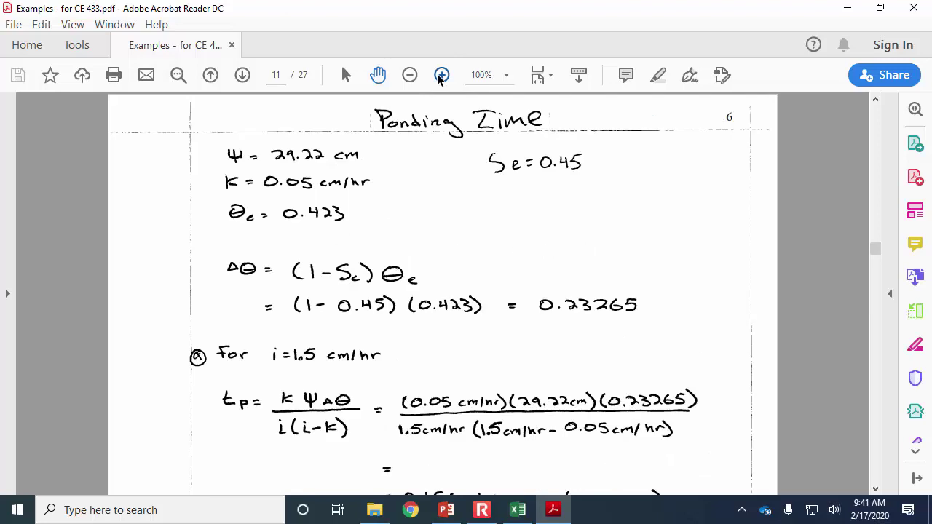
click(440, 76)
scroll(465, 227, down, 1)
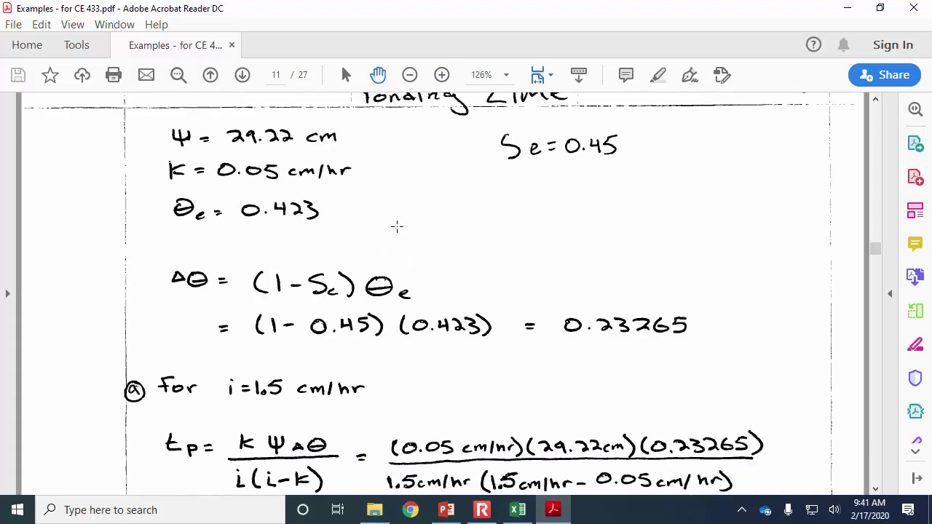
scroll(396, 227, down, 1)
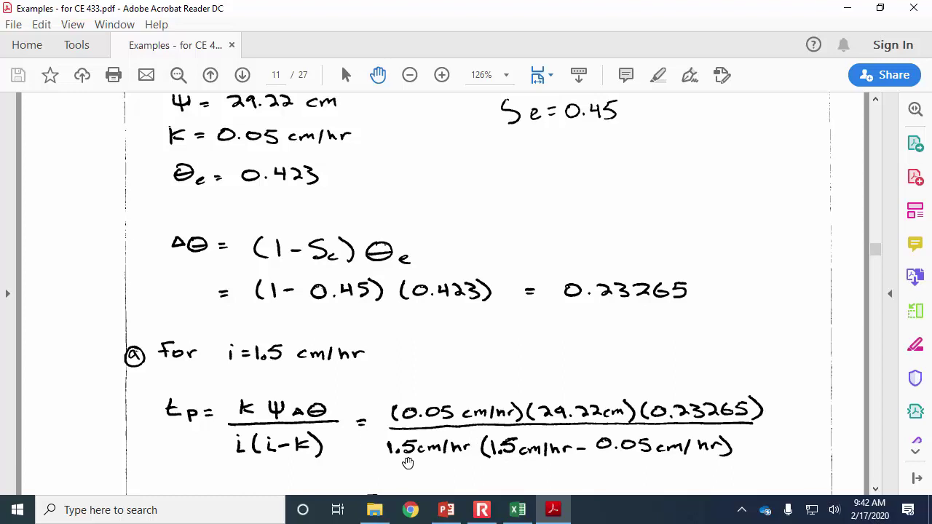
scroll(418, 457, down, 1)
scroll(417, 457, down, 2)
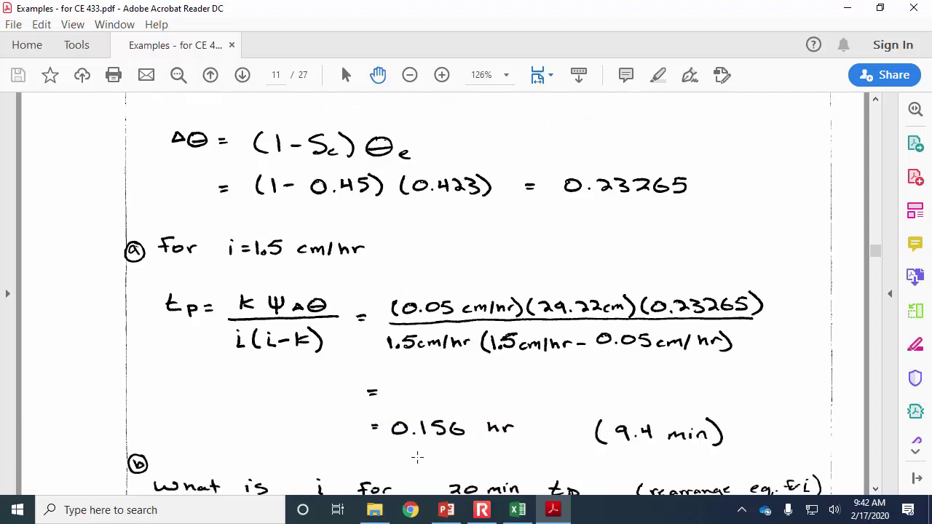
Step: Switch to the PowerPoint lecture, open the Ponding Time slide and review the potential infiltration rate label f on the rate graph
scroll(418, 457, up, 1)
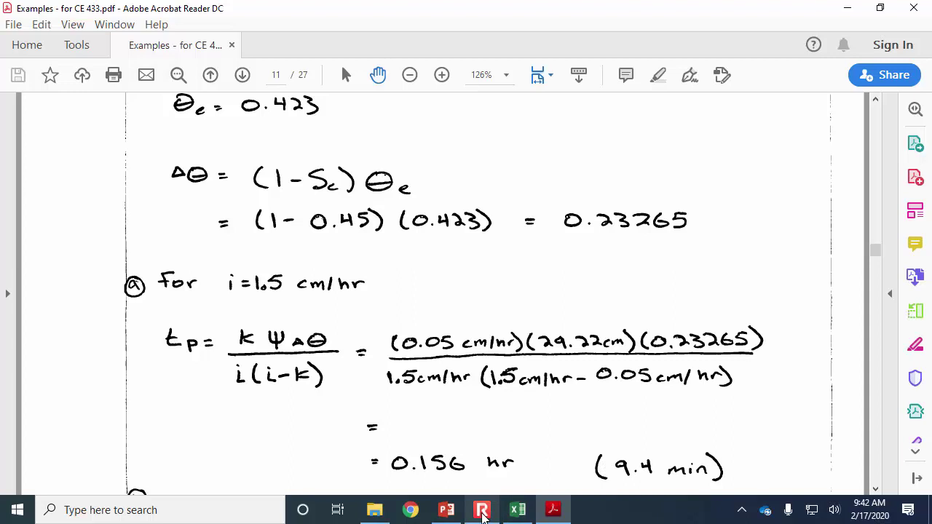
mouse_move(482, 514)
click(447, 510)
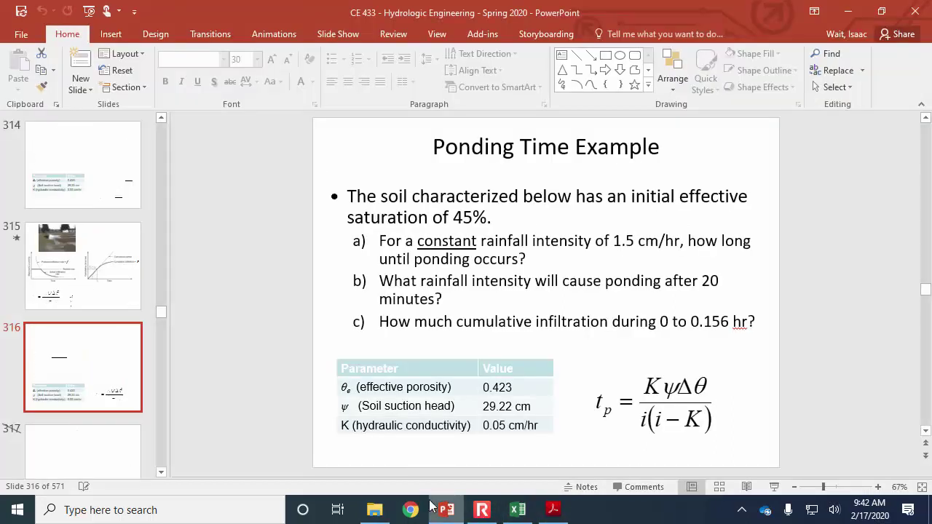
click(45, 255)
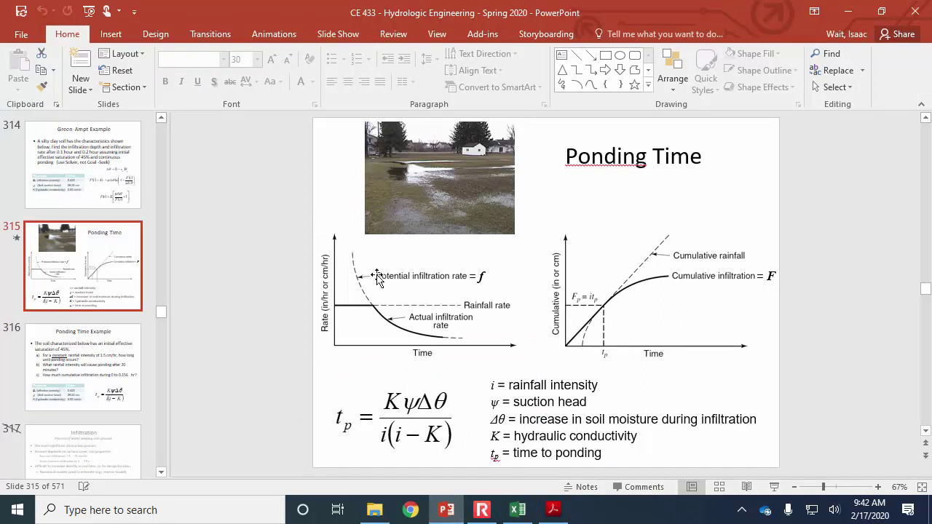
click(480, 275)
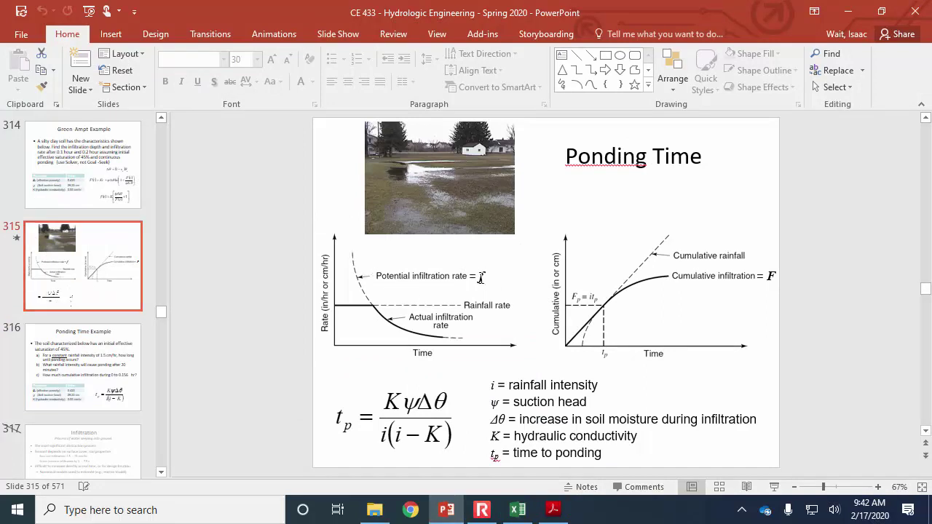
click(481, 276)
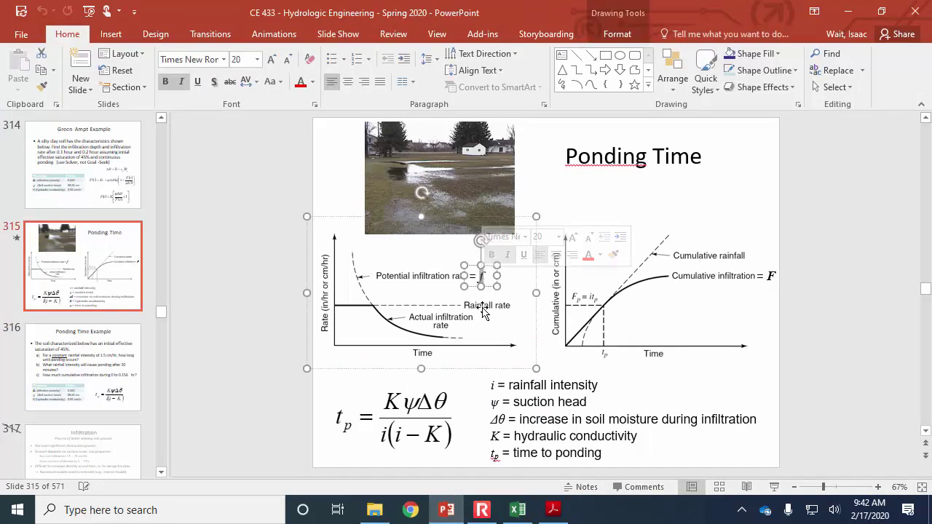
click(246, 316)
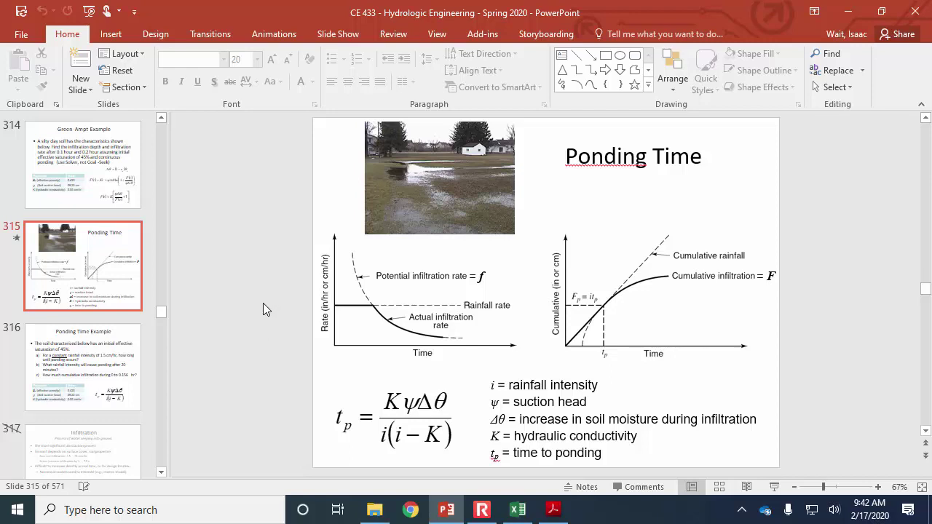
Step: Go to the Ponding Time Example slide and highlight the questions in parts (a) and (b)
click(101, 371)
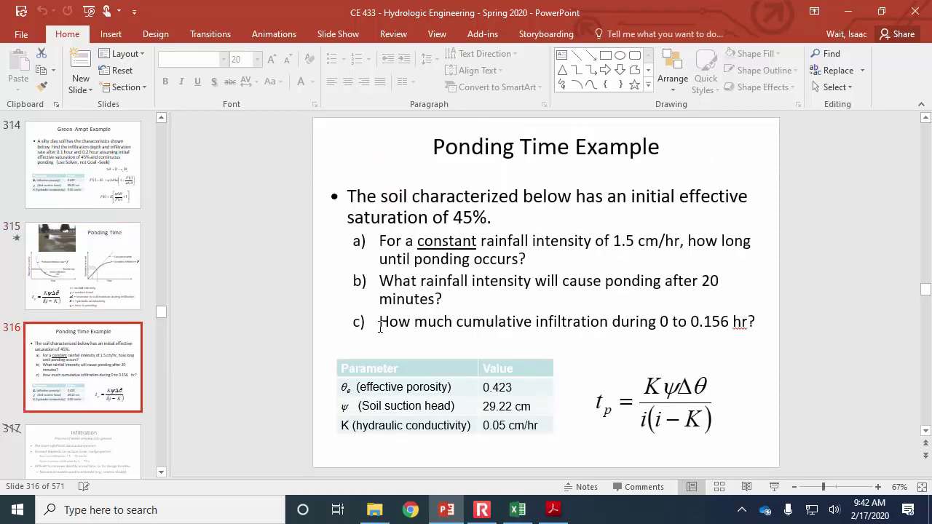
triple_click(550, 256)
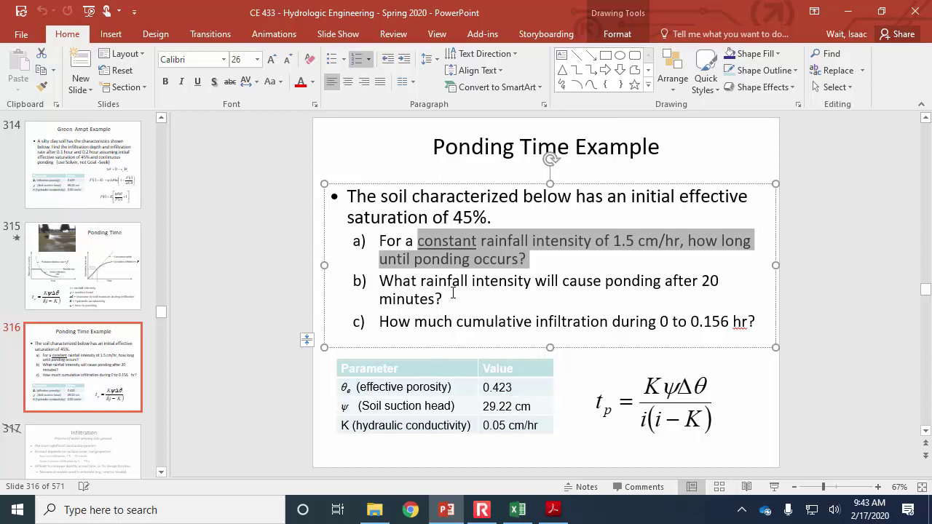
drag(378, 281, 444, 300)
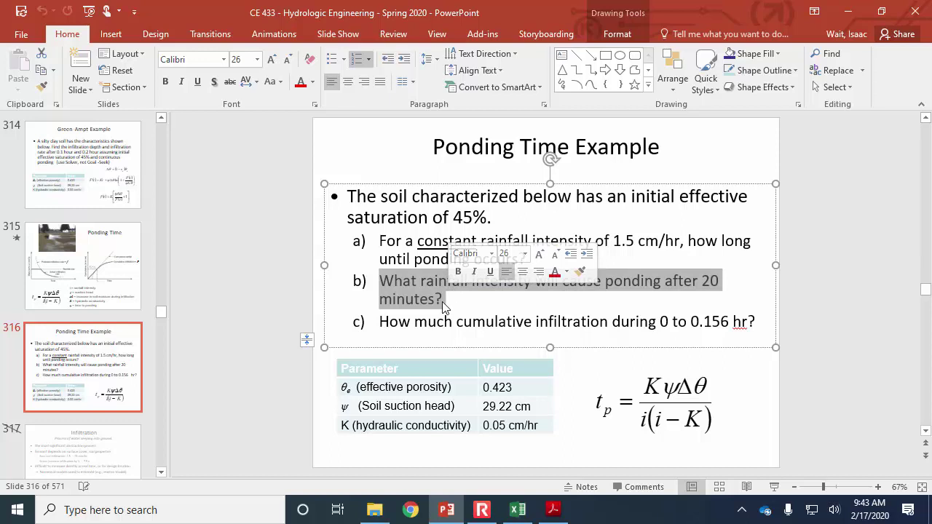
Step: Switch to Examples - for CE 433.pdf and read the part (b) solution for rainfall intensity i with a 20 min ponding time
click(554, 509)
scroll(415, 342, down, 6)
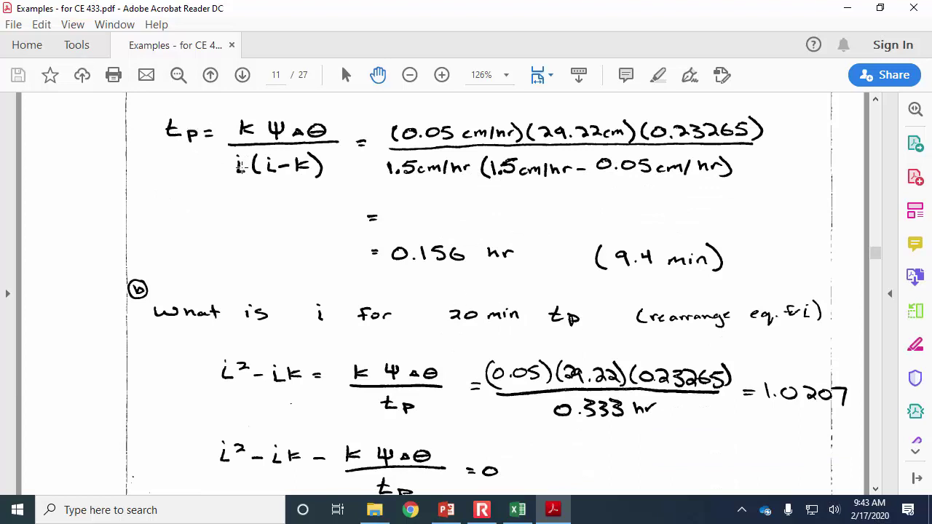
scroll(223, 186, down, 2)
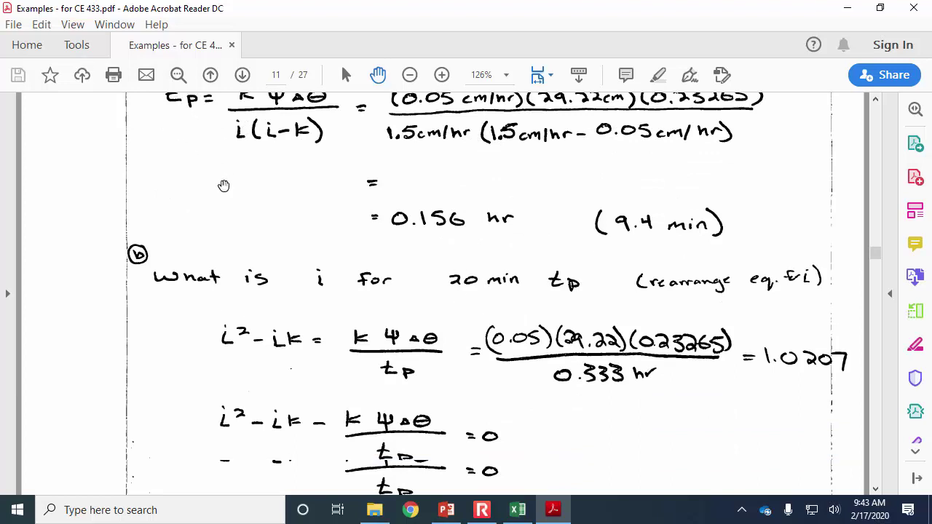
scroll(223, 195, down, 3)
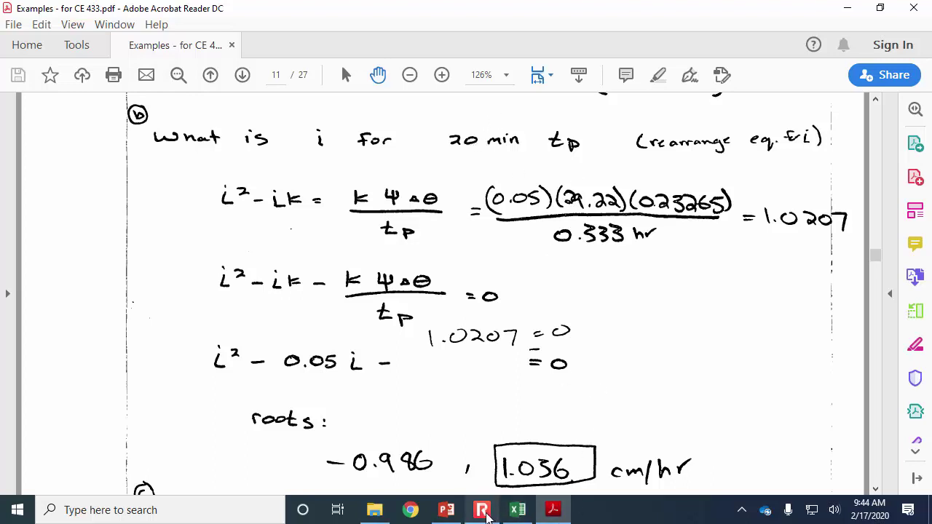
Step: Highlight question (c) on the PowerPoint slide, then switch to the Green Ampt workbook in Excel and select the F(t) values in B10:B11
click(446, 510)
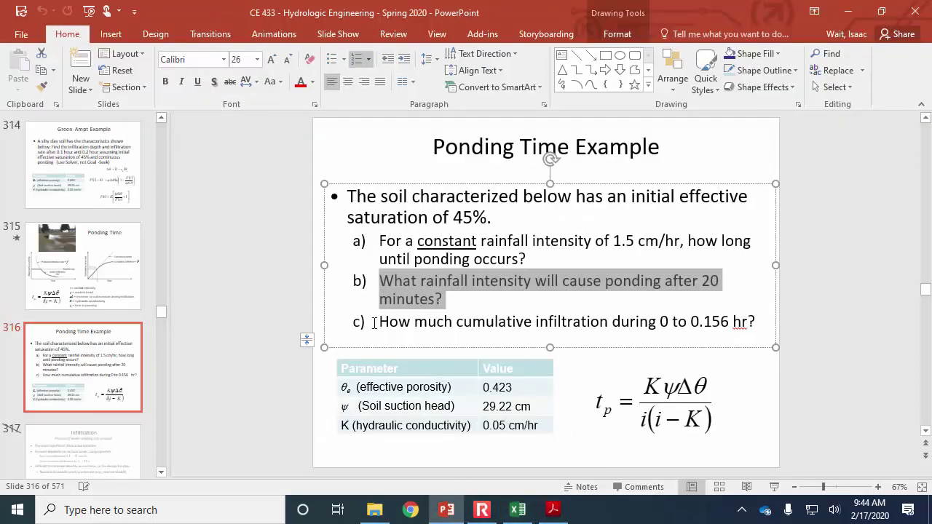
drag(374, 323, 684, 331)
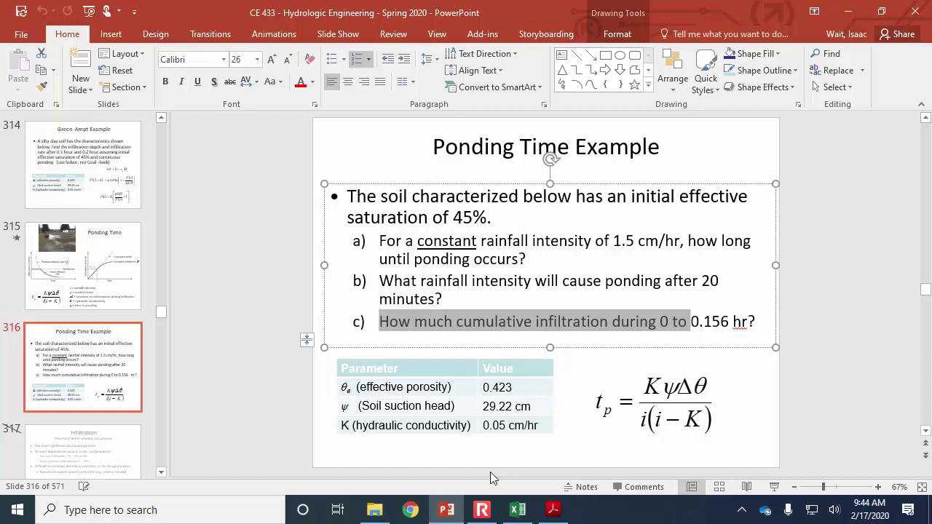
click(518, 510)
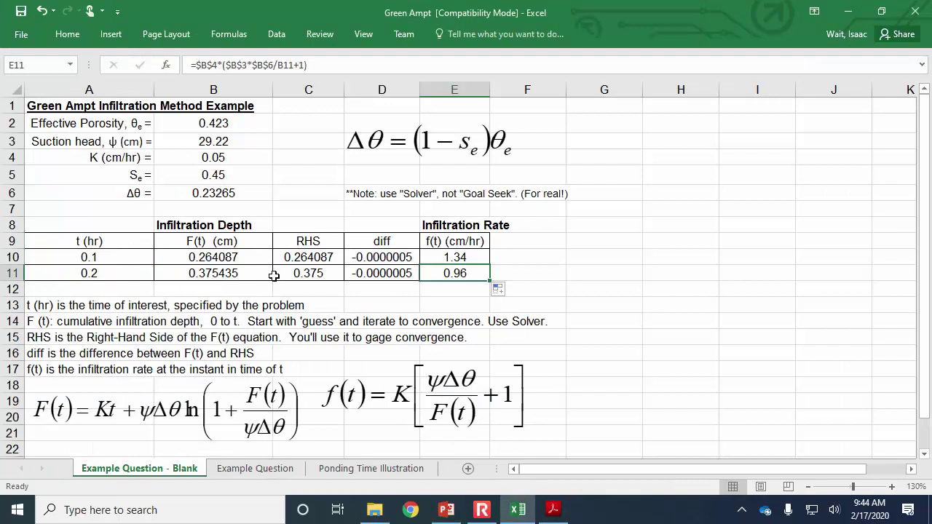
drag(209, 263, 217, 271)
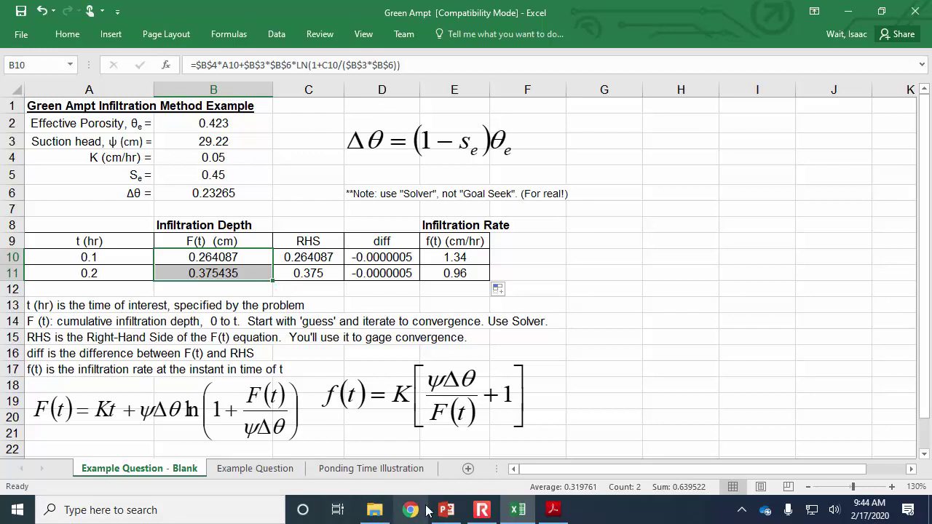
Step: Open the Ponding Time Illustration sheet and examine the F(t) guess in B17 and the F(t) RHS formula in C17
click(373, 469)
scroll(442, 388, down, 2)
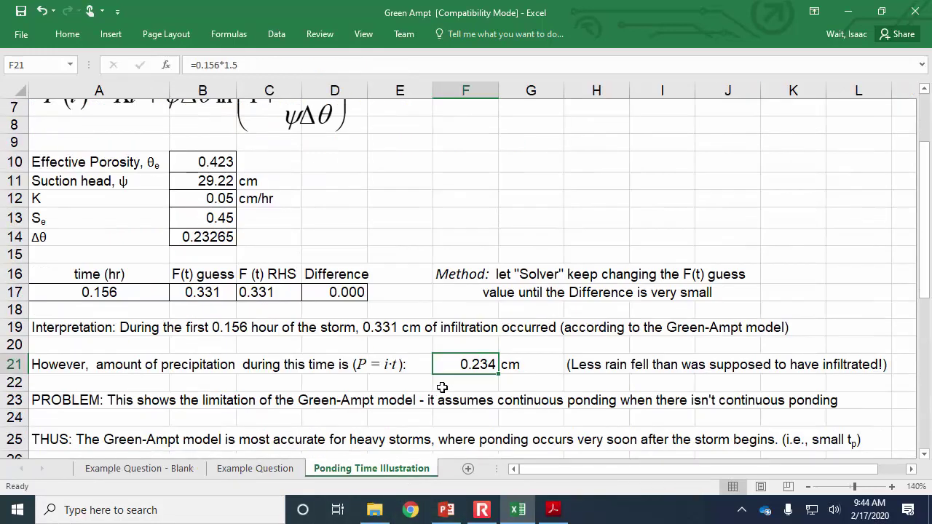
click(207, 280)
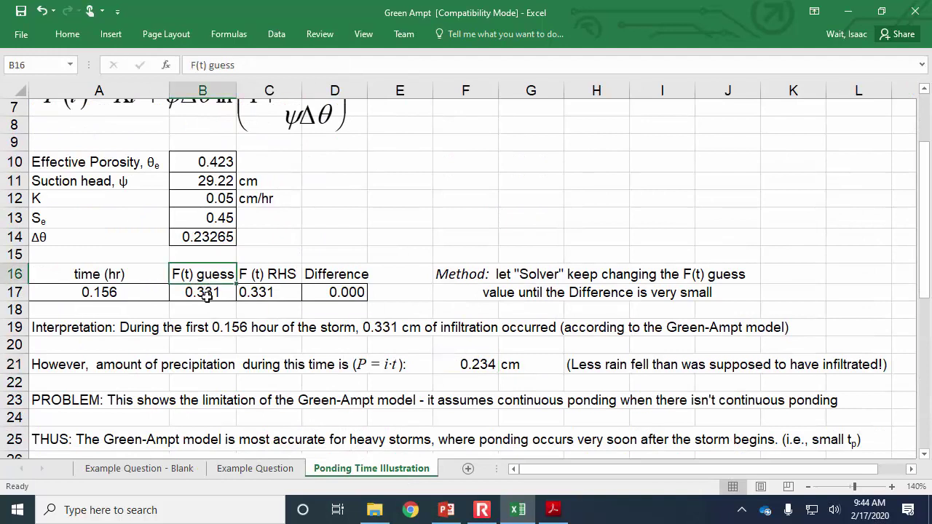
click(208, 294)
click(266, 290)
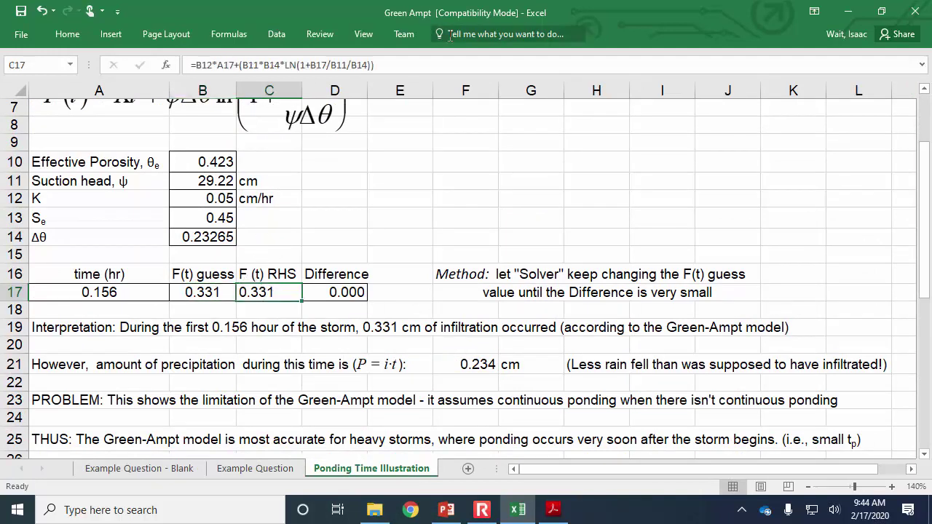
click(455, 65)
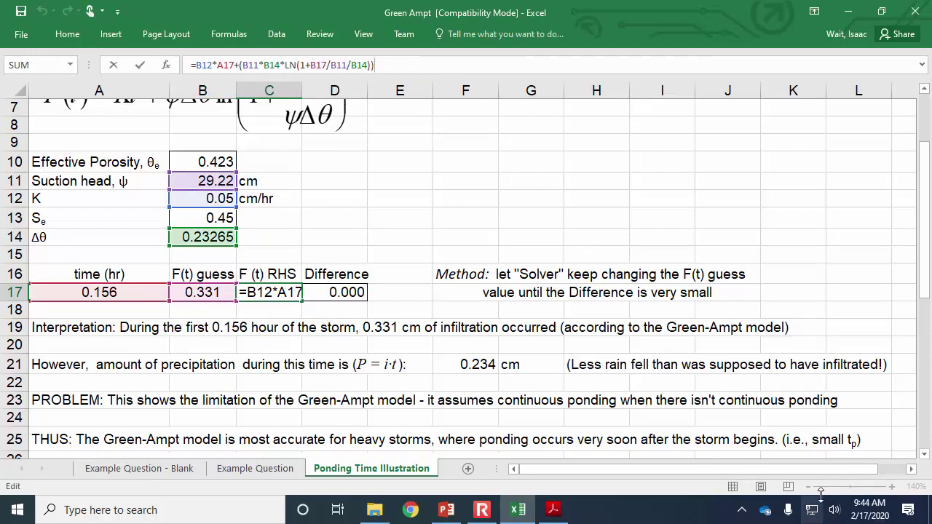
click(276, 34)
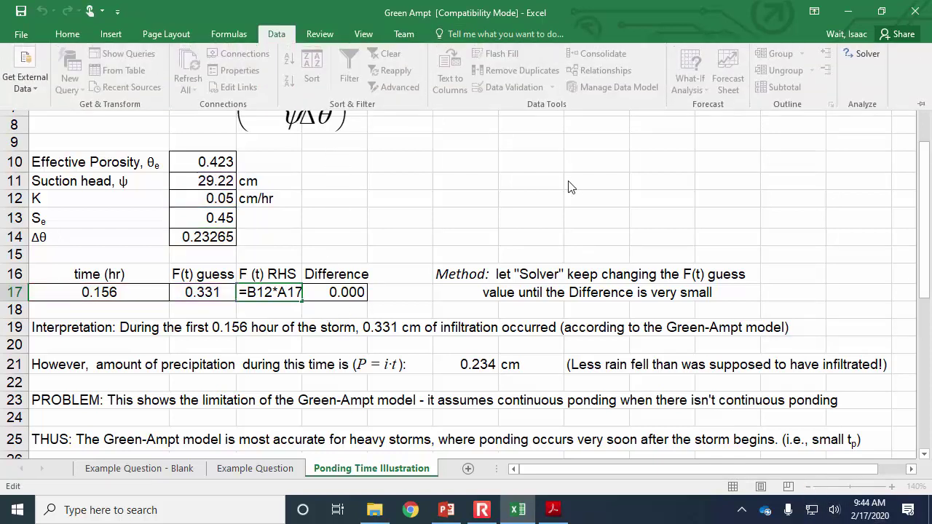
Step: Move the F(t) equation object to the empty area beside the soil parameter table, spanning about columns E to I in rows 10 to 14
scroll(572, 186, up, 3)
drag(218, 211, 548, 303)
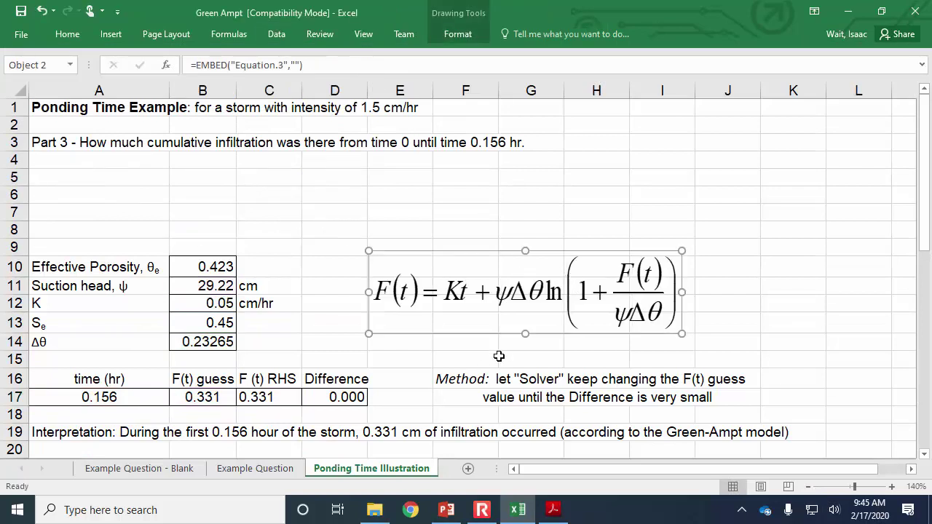
scroll(484, 361, down, 2)
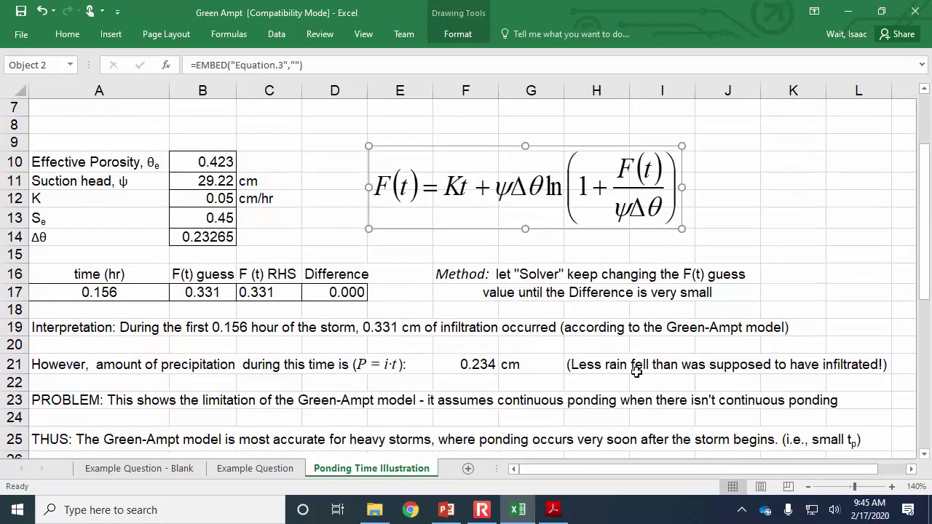
Step: Review the soil parameters in B10:B14 and compare the F(t) guess in B17 with the RHS formula in C17
drag(206, 156, 209, 236)
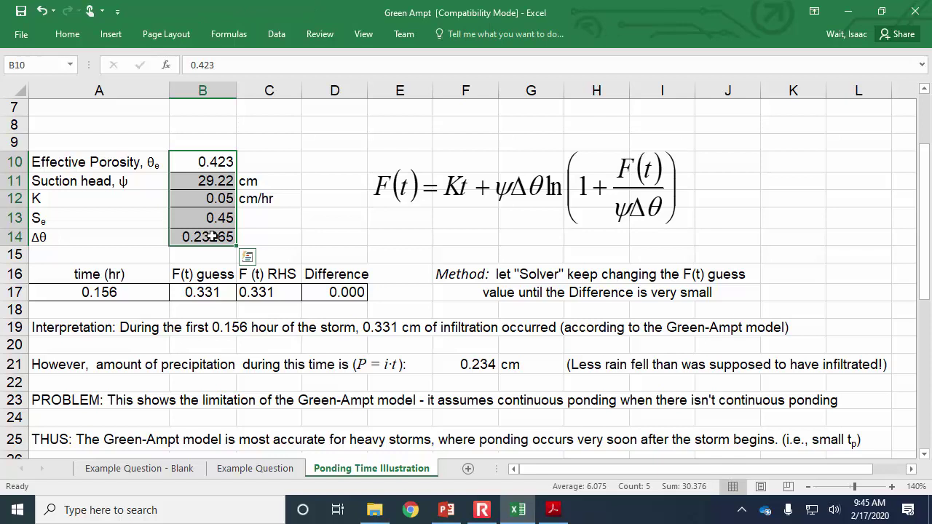
click(268, 295)
click(215, 290)
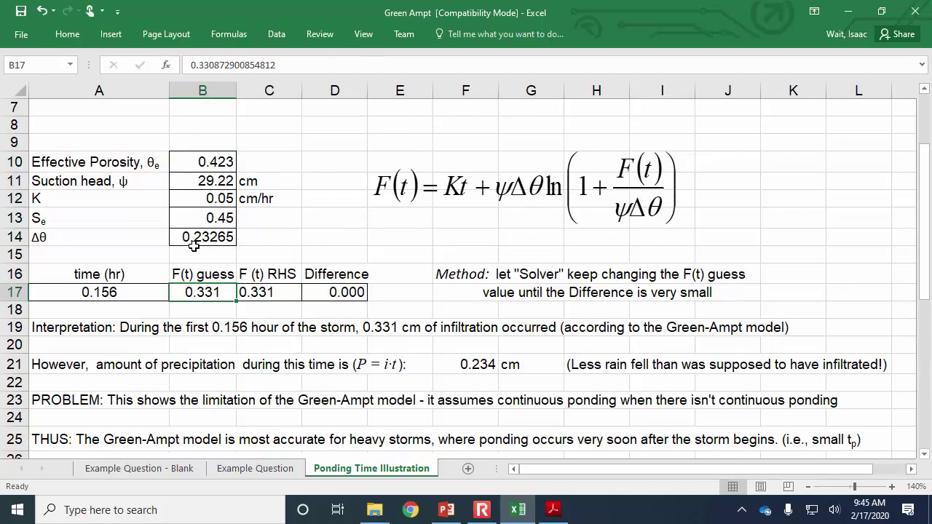
click(268, 293)
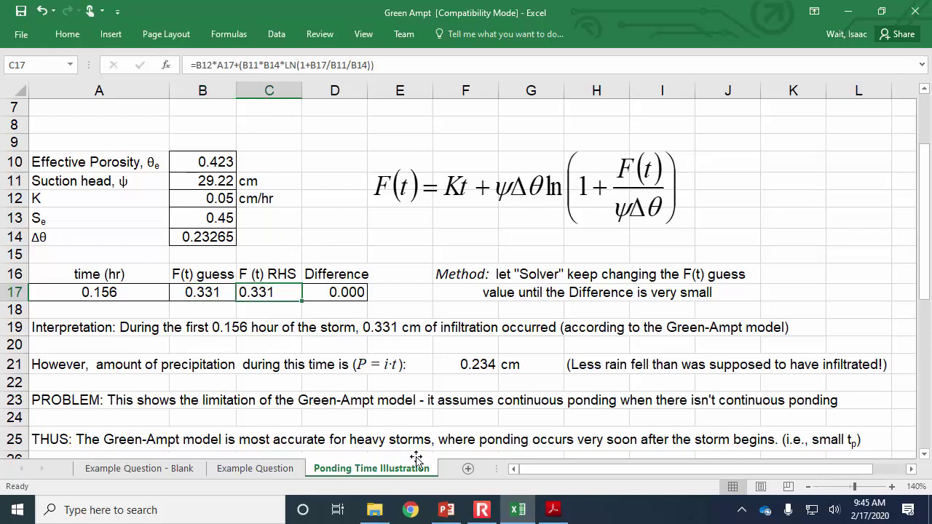
Step: Switch to the PowerPoint lecture, go to the Horton Model slide and start the slide show from it
click(486, 512)
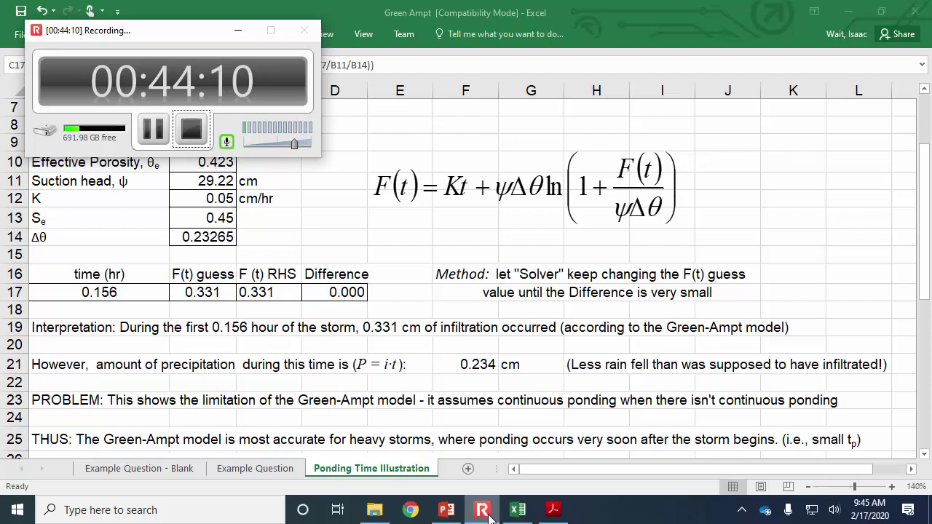
click(446, 510)
scroll(104, 357, down, 5)
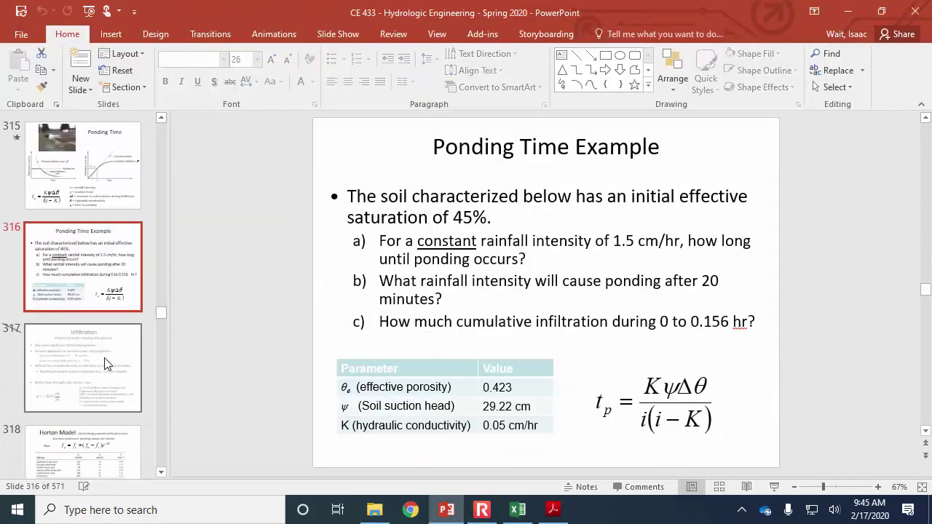
click(85, 291)
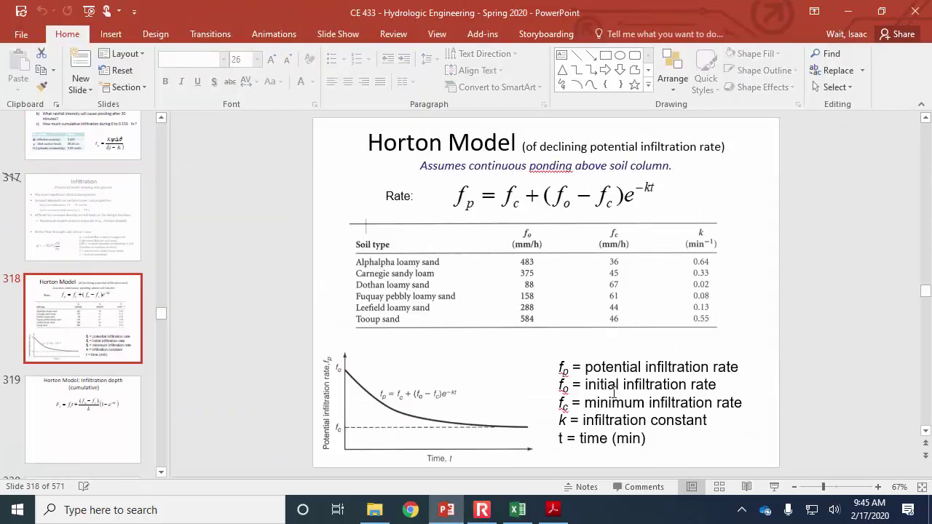
click(776, 487)
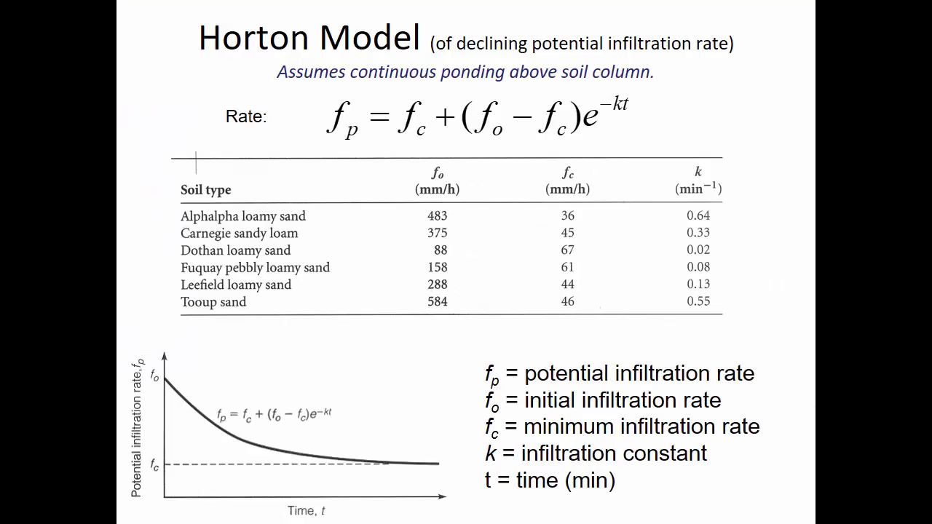